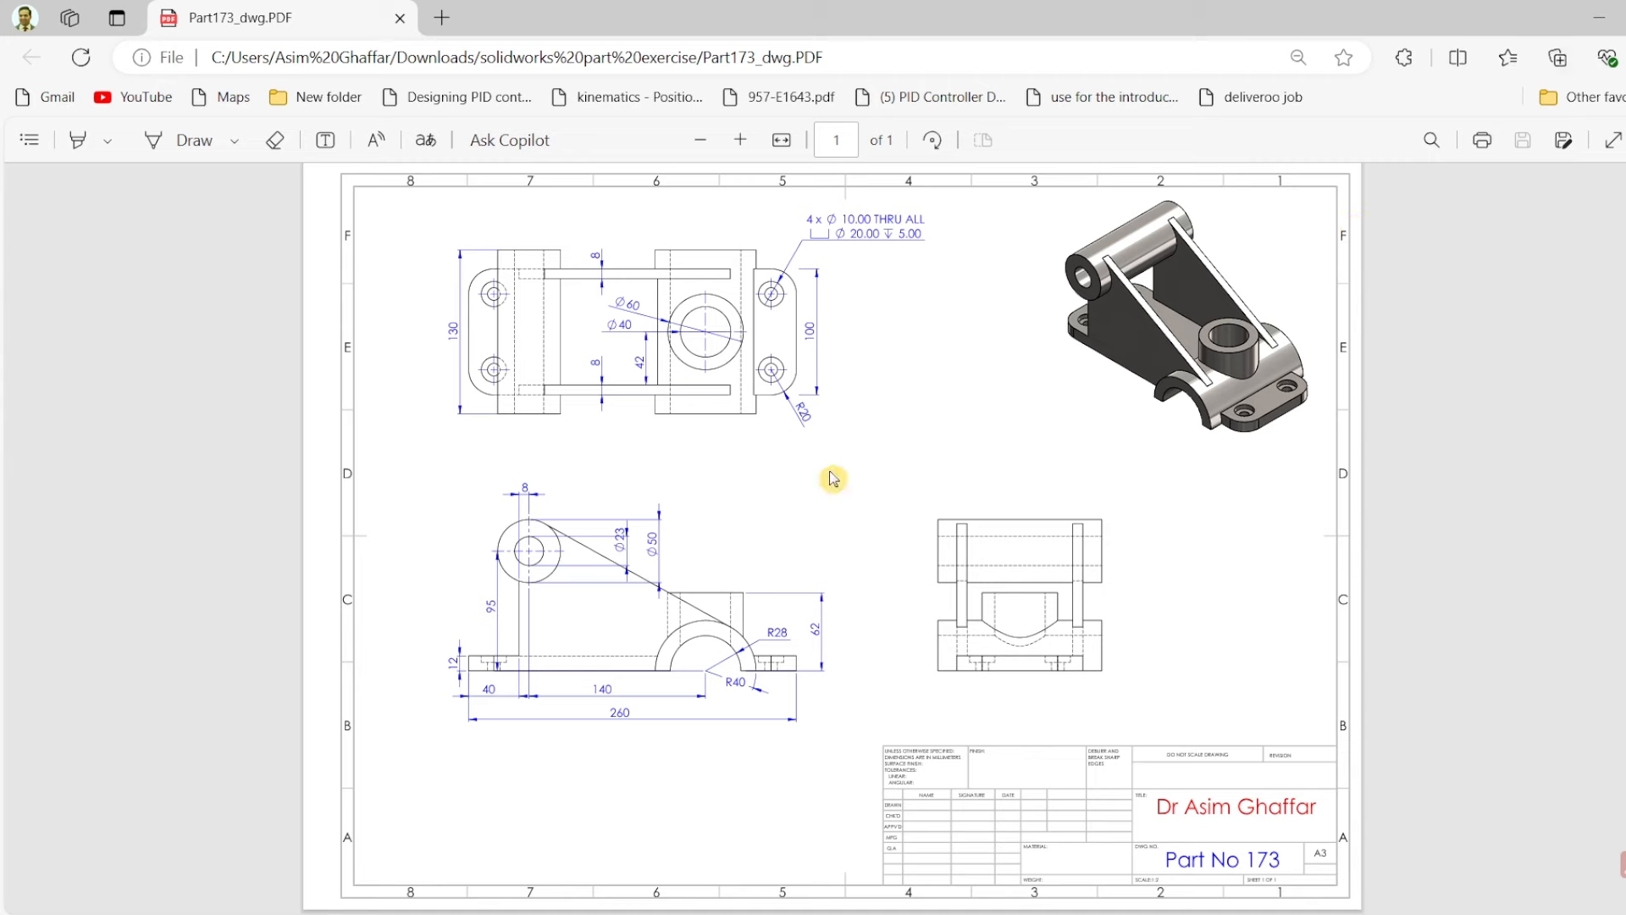
Switch to SOLIDWORKS and create a new part with a sketch started on the Front Plane.
{"action": "left_click", "coordinate": [1599, 17]}
{"action": "left_click", "coordinate": [141, 20]}
{"action": "left_click", "coordinate": [160, 47]}
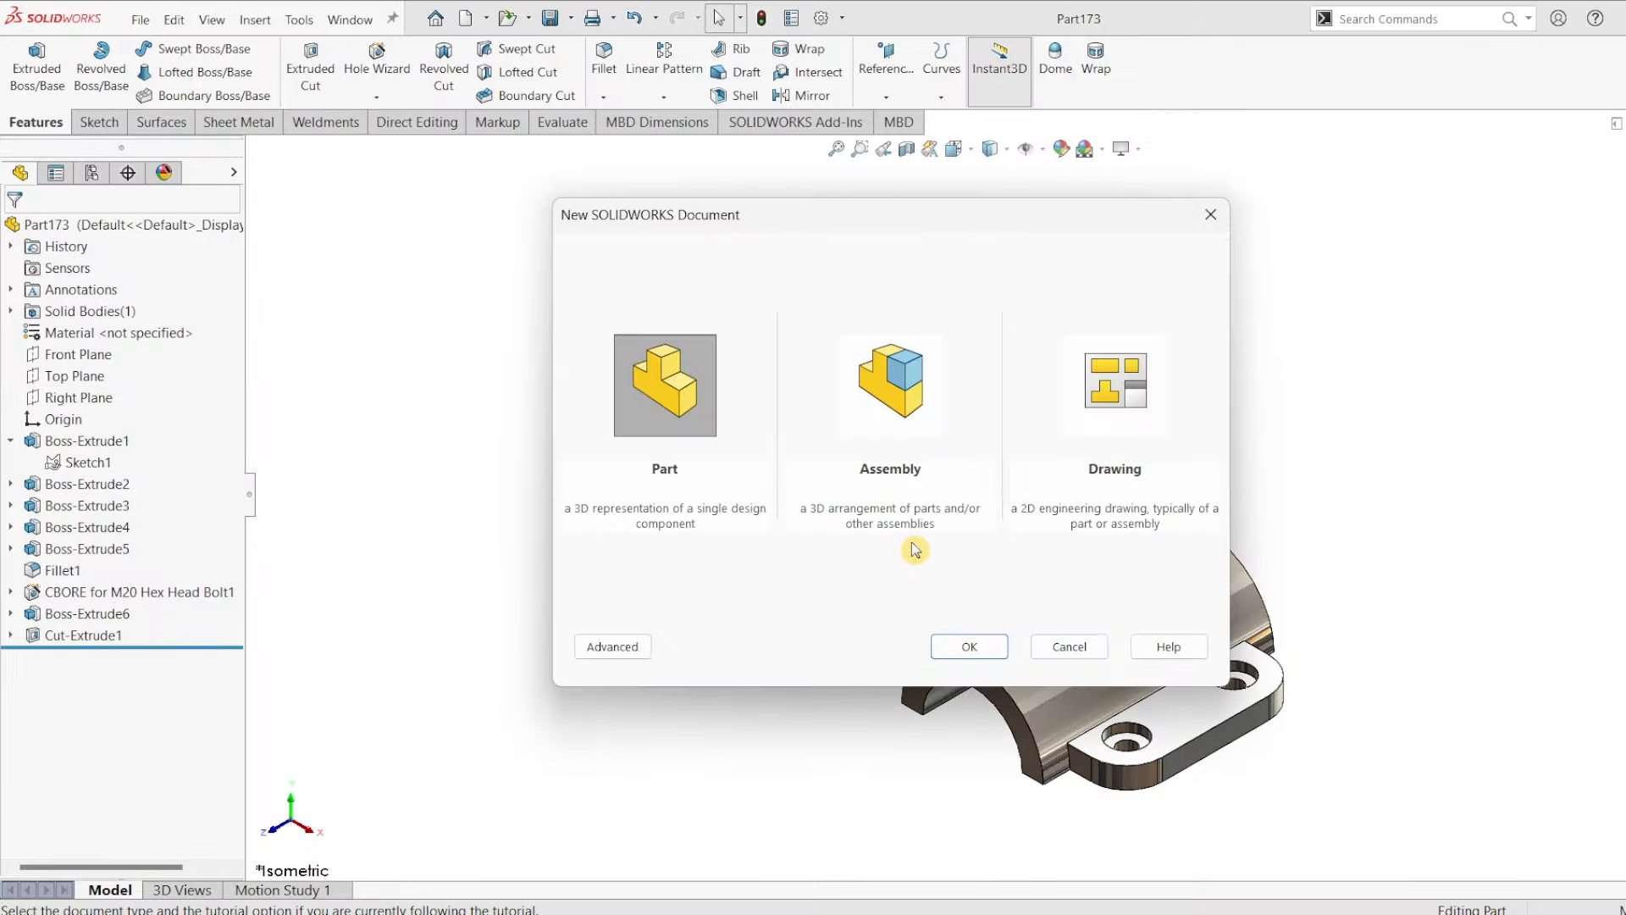
{"action": "left_click", "coordinate": [969, 646]}
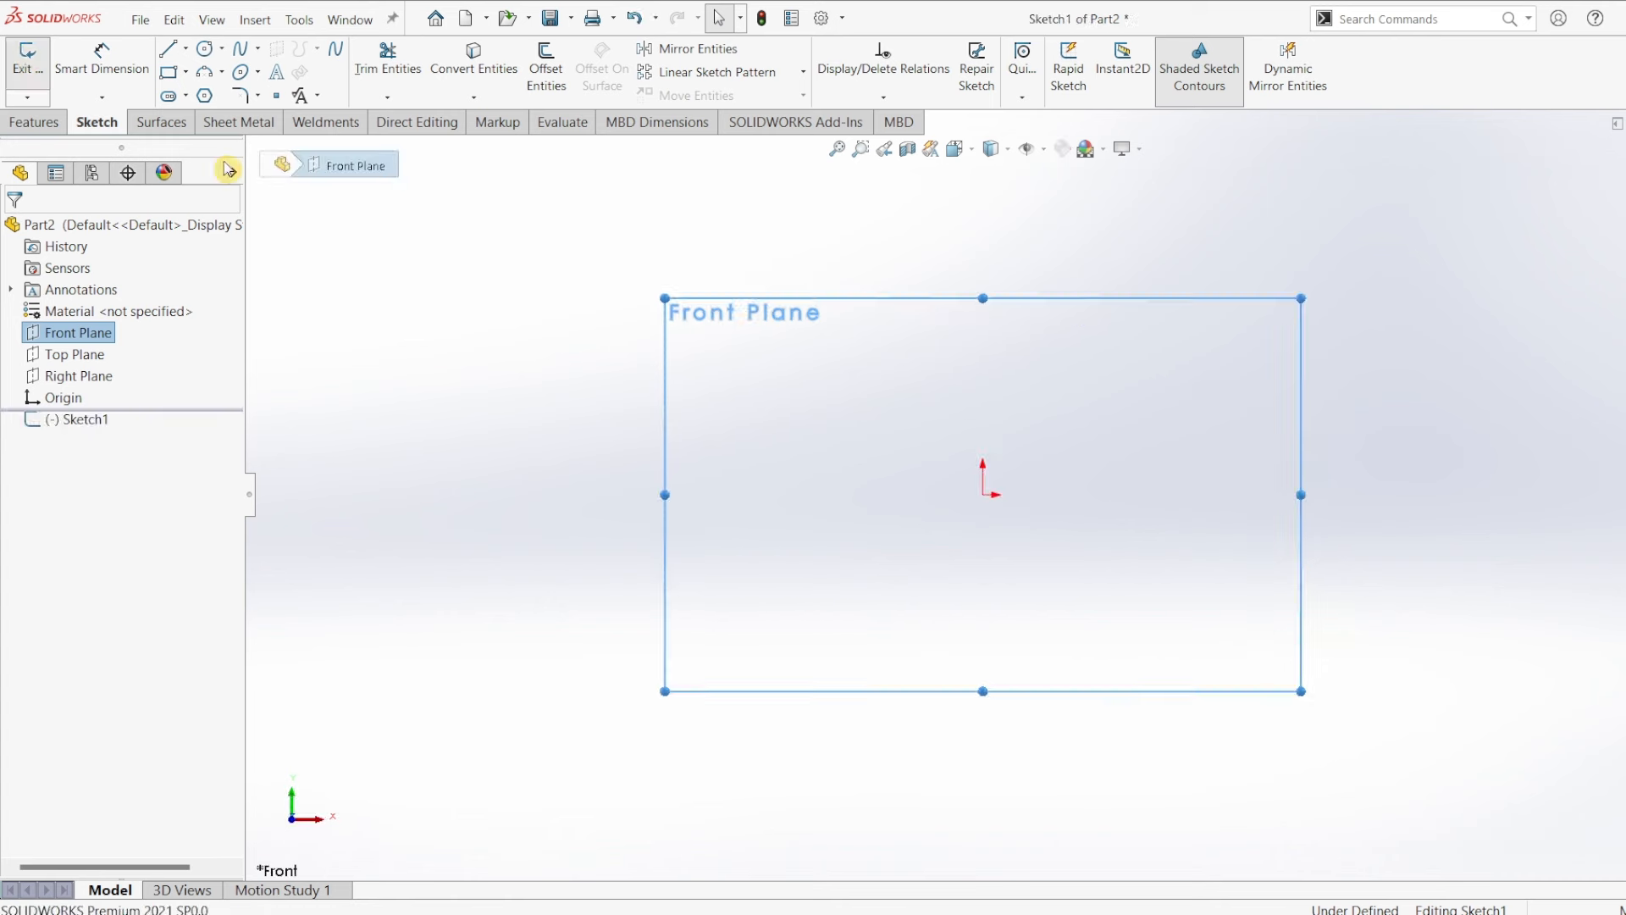
Sketch two concentric circles centred on the origin, with radii of about 23 mm and 43 mm.
{"action": "left_click", "coordinate": [204, 48]}
{"action": "left_click", "coordinate": [983, 494]}
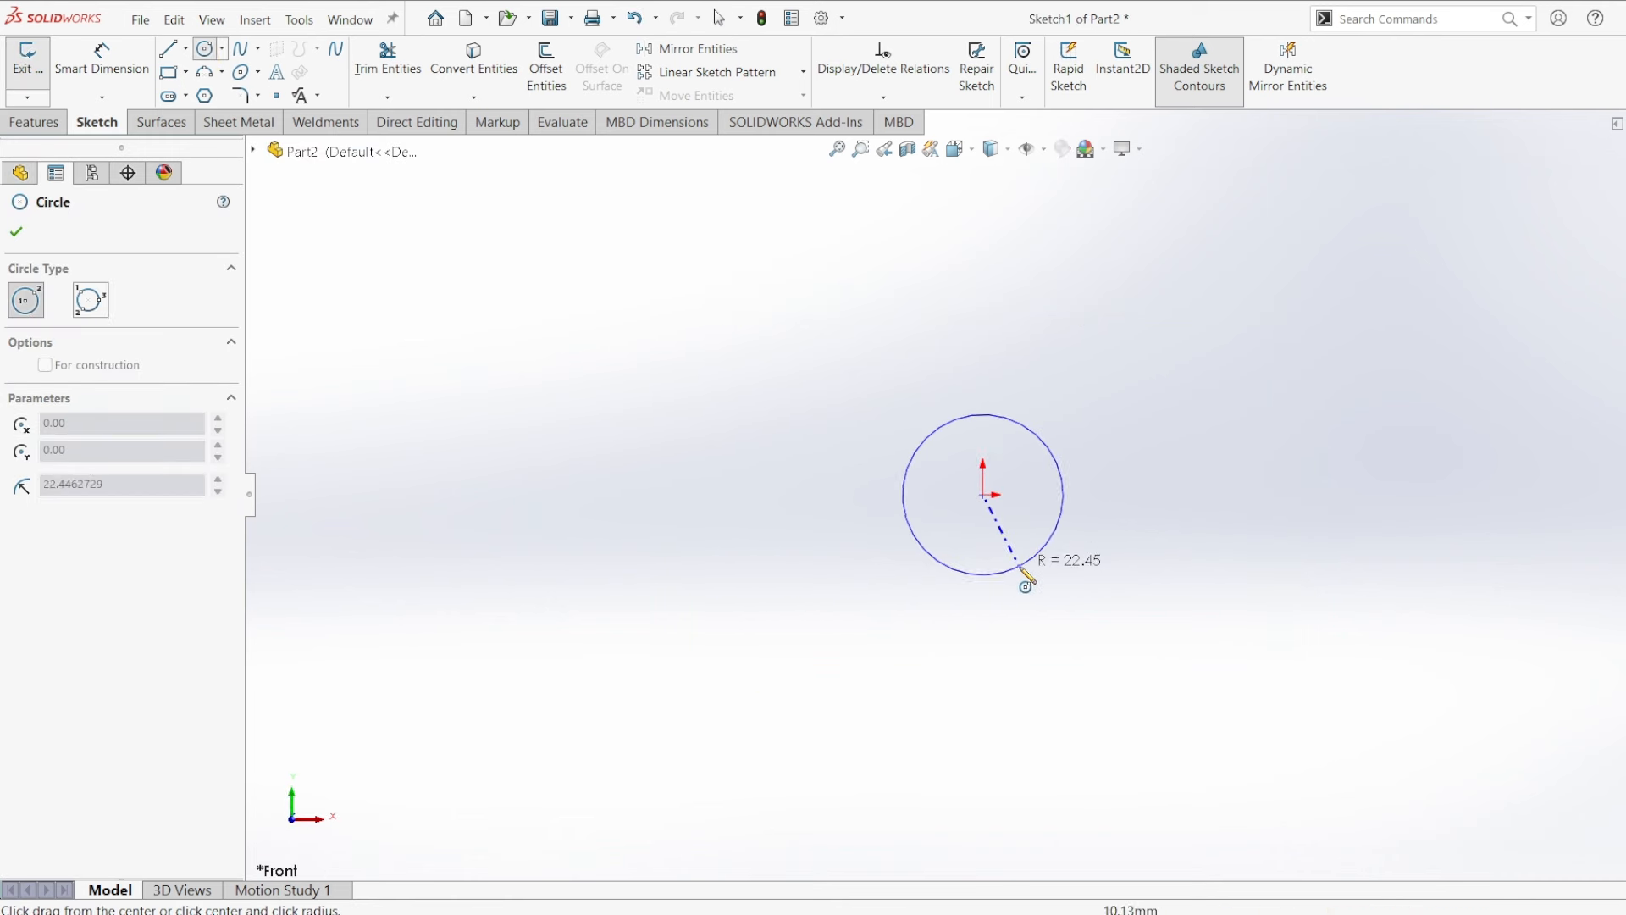
{"action": "left_click", "coordinate": [1021, 566]}
{"action": "left_click", "coordinate": [982, 494]}
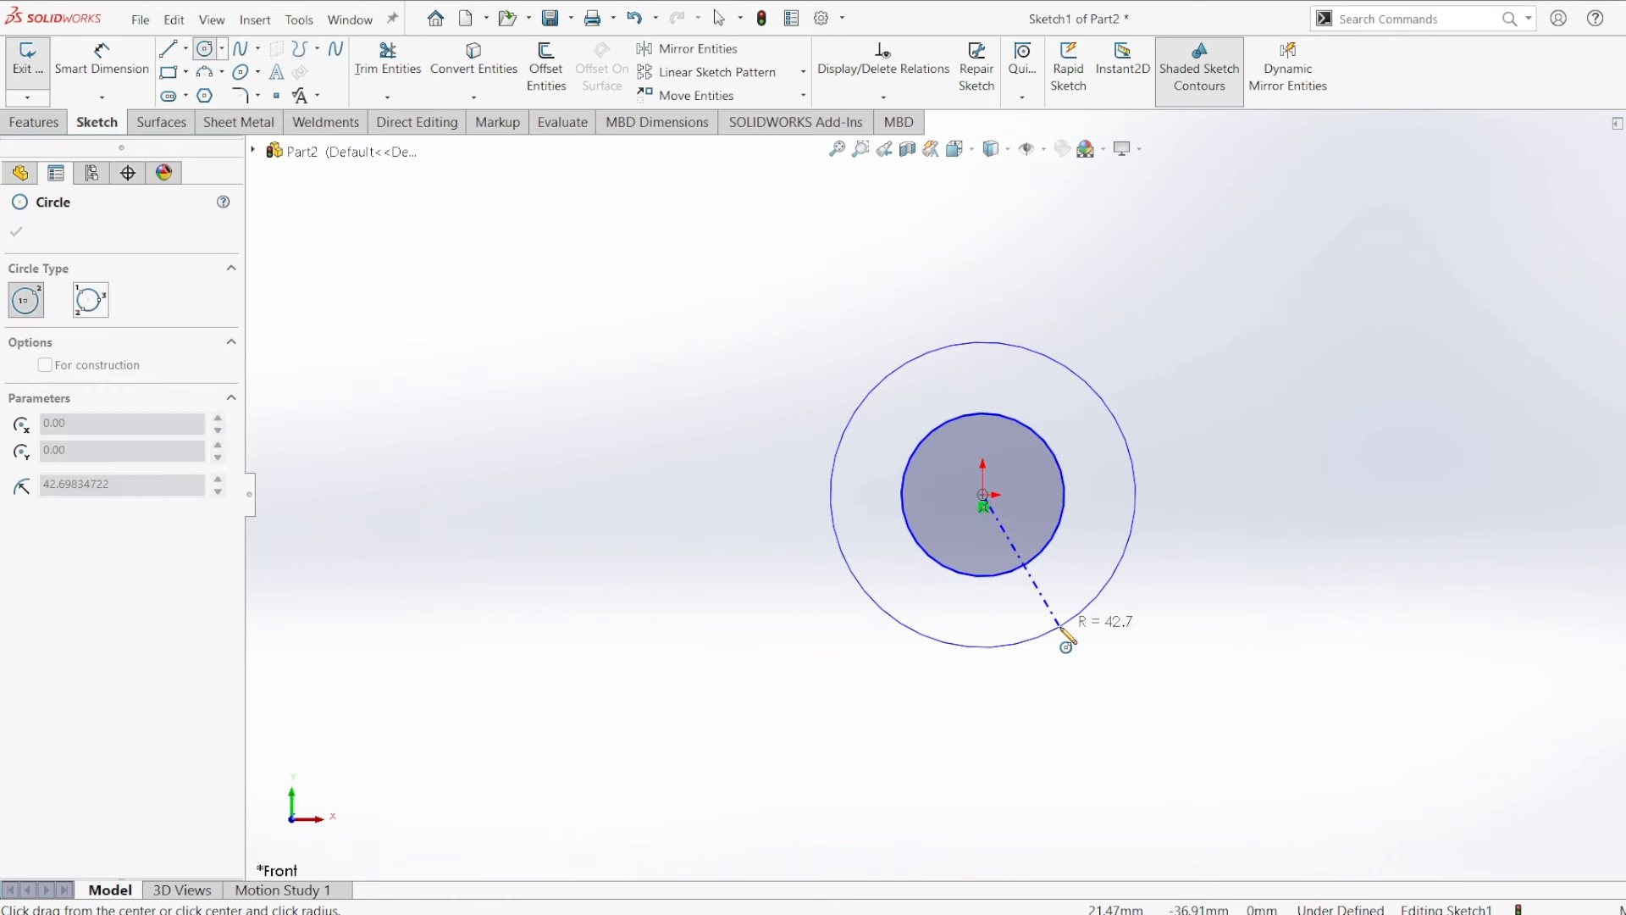
{"action": "left_click", "coordinate": [1061, 627]}
Sketch two concentric circles up and to the left of the origin circles, with radii of about 8 mm and 16 mm.
{"action": "left_click", "coordinate": [539, 229]}
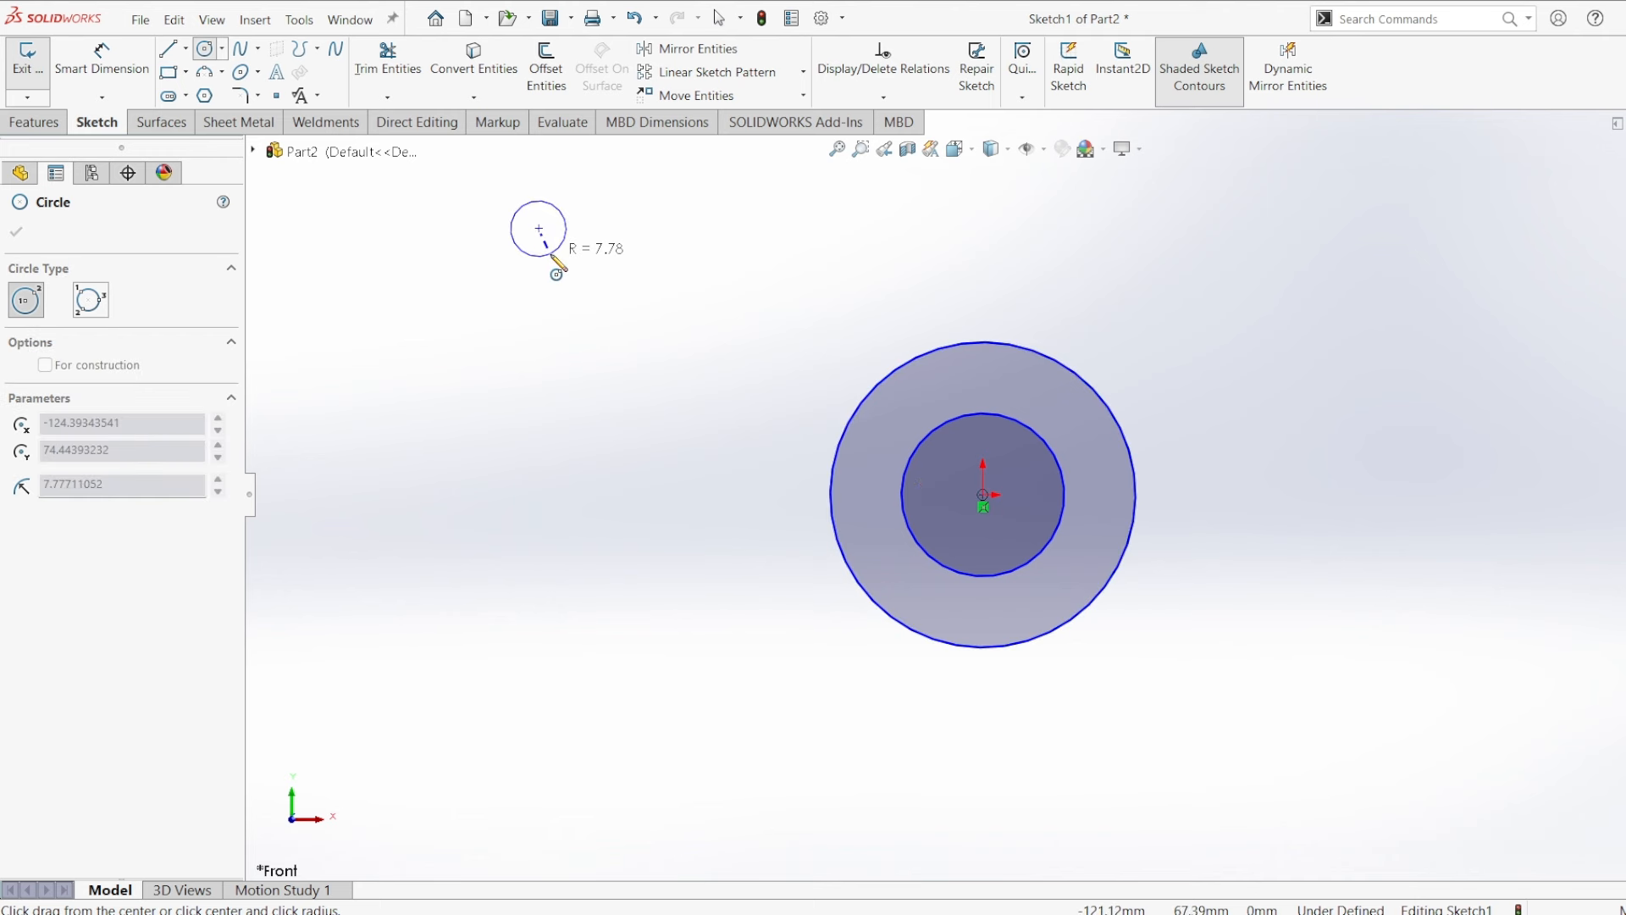
{"action": "left_click", "coordinate": [555, 252]}
{"action": "left_click", "coordinate": [538, 229]}
{"action": "left_click", "coordinate": [558, 284]}
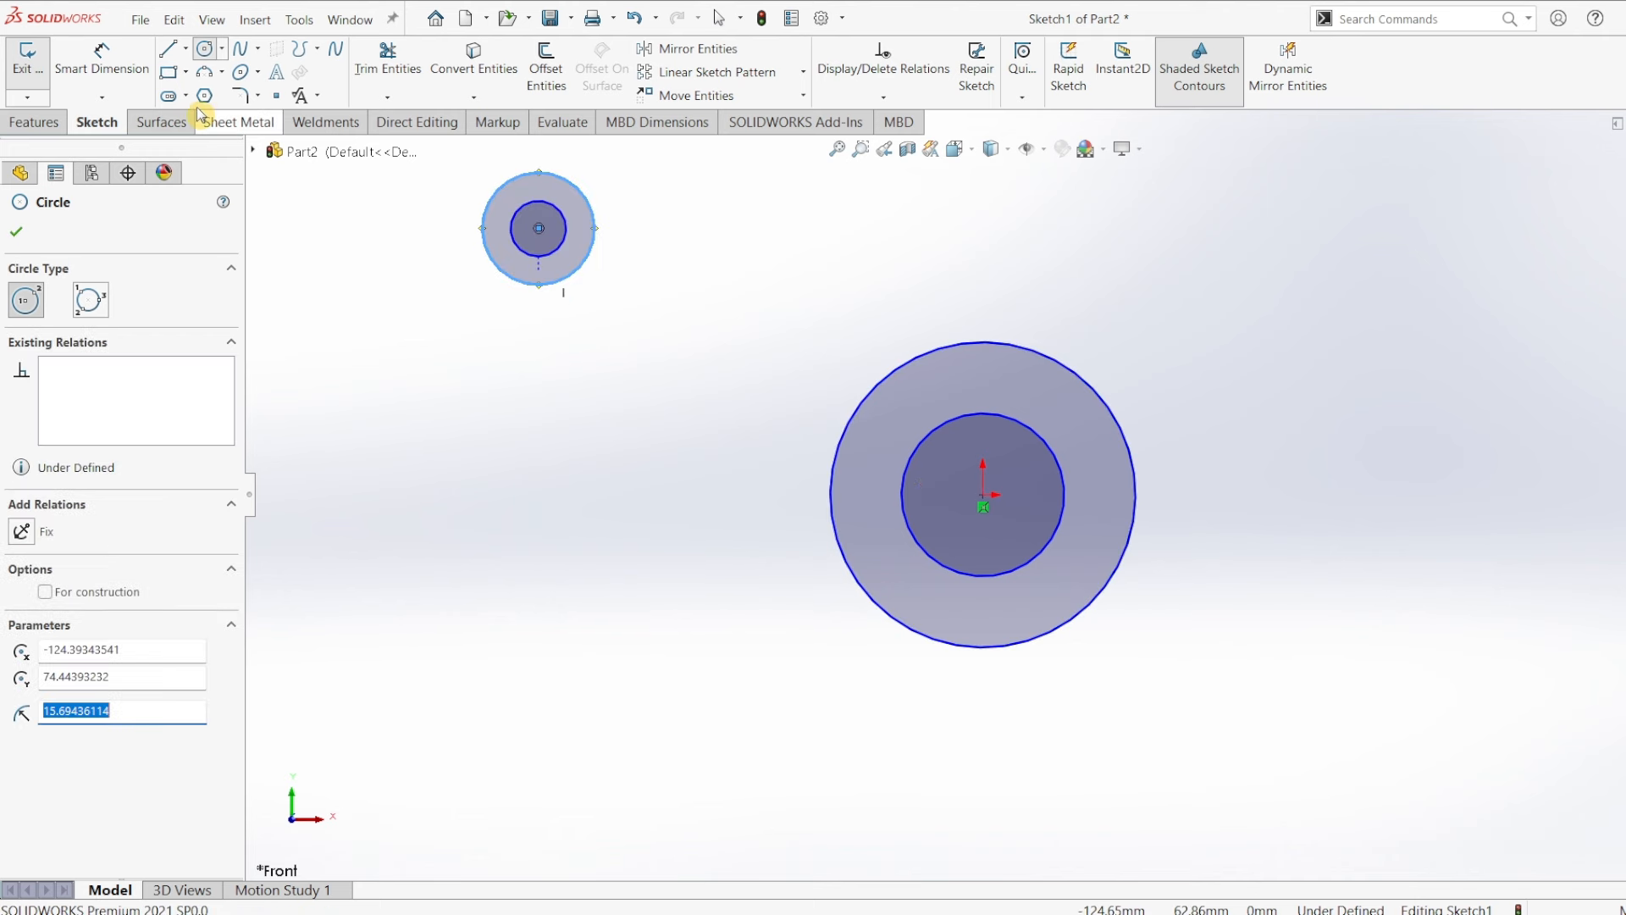
Dimension the circles at the origin with an inner diameter of 56 mm and an outer diameter of 80 mm.
{"action": "left_click", "coordinate": [102, 59]}
{"action": "left_click", "coordinate": [1040, 446]}
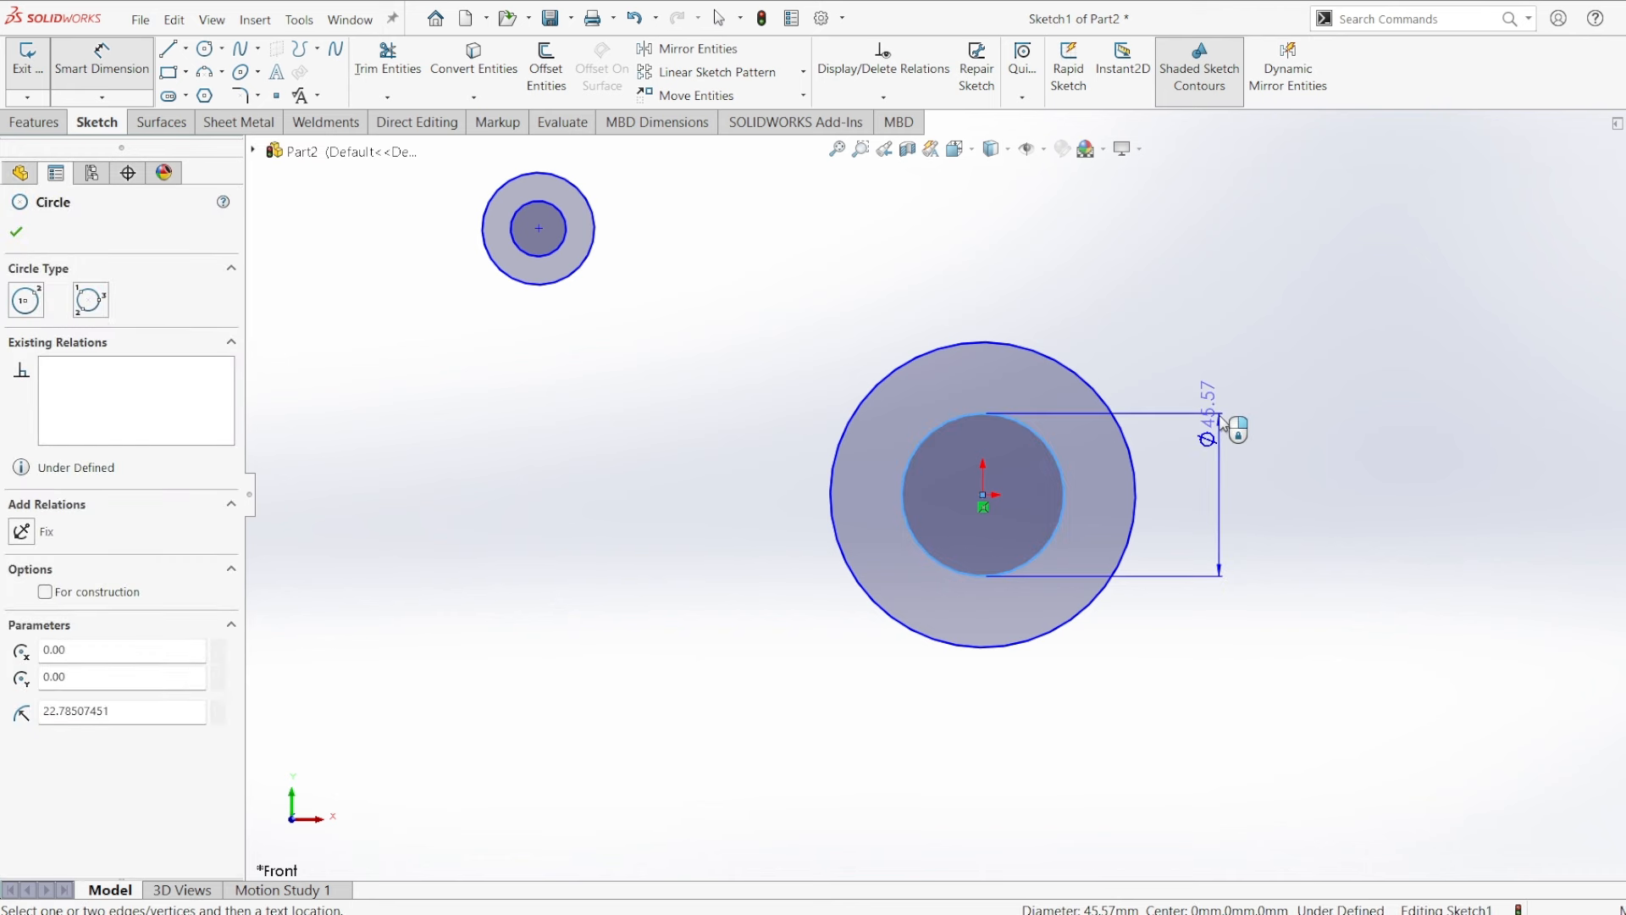
{"action": "left_click", "coordinate": [1222, 423]}
{"action": "type", "text": "56"}
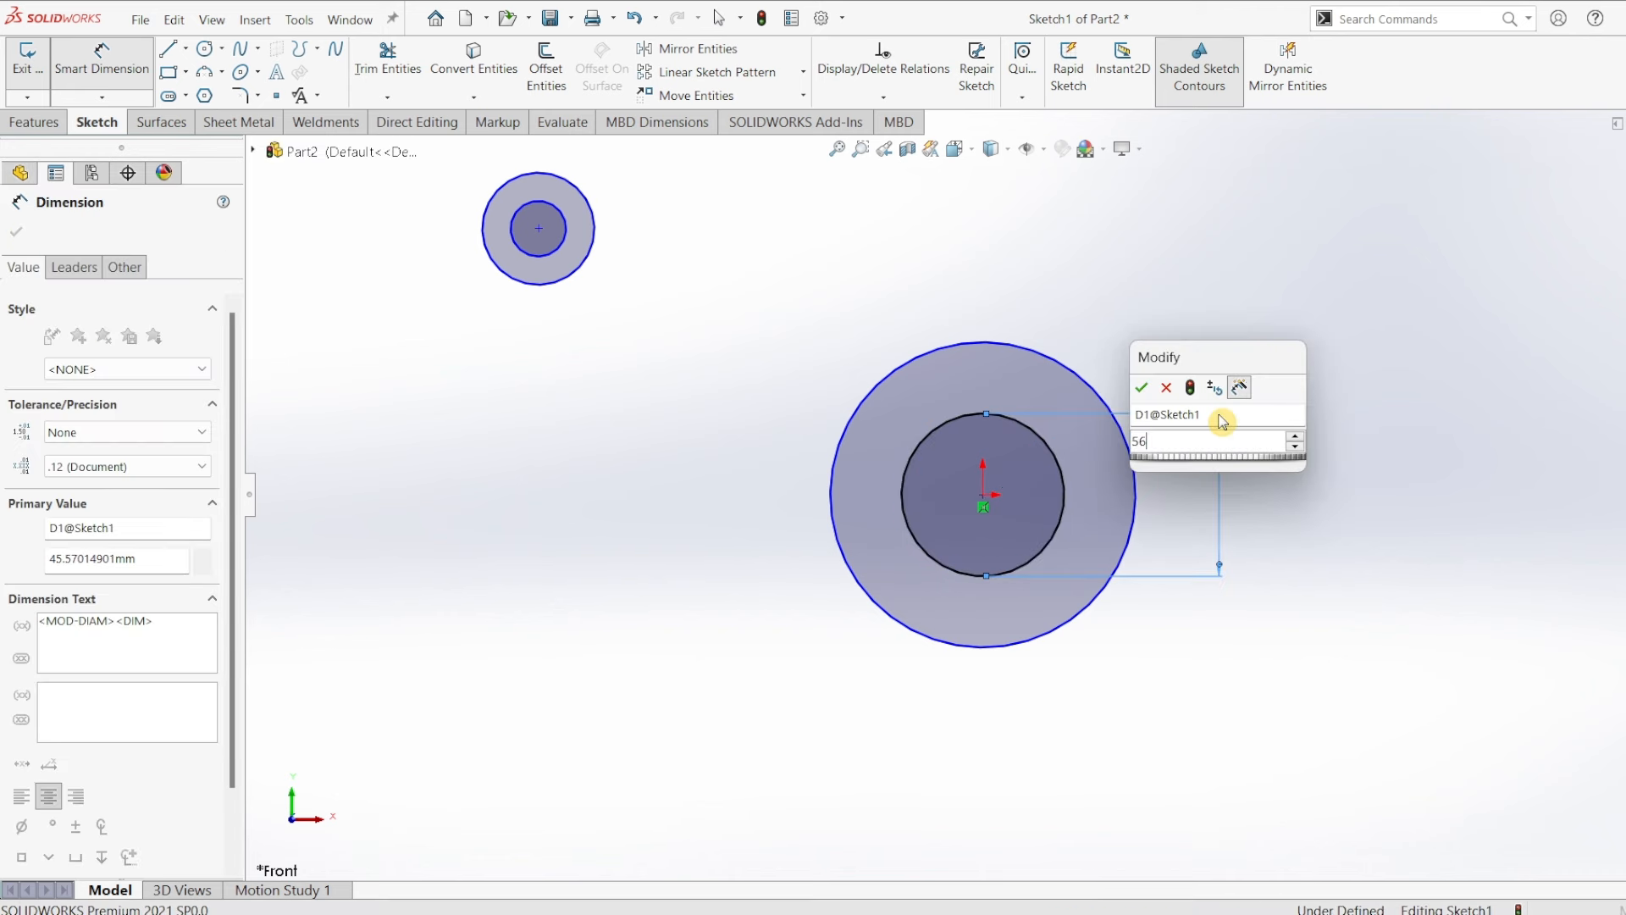
{"action": "key", "text": "Return"}
{"action": "left_click", "coordinate": [1293, 495]}
{"action": "type", "text": "80"}
{"action": "key", "text": "Return"}
Dimension the upper-left circles with an inner diameter of 23 mm and an outer diameter of 50 mm.
{"action": "left_click", "coordinate": [564, 217]}
{"action": "left_click", "coordinate": [642, 209]}
{"action": "type", "text": "23"}
{"action": "key", "text": "Return"}
{"action": "left_click", "coordinate": [590, 206]}
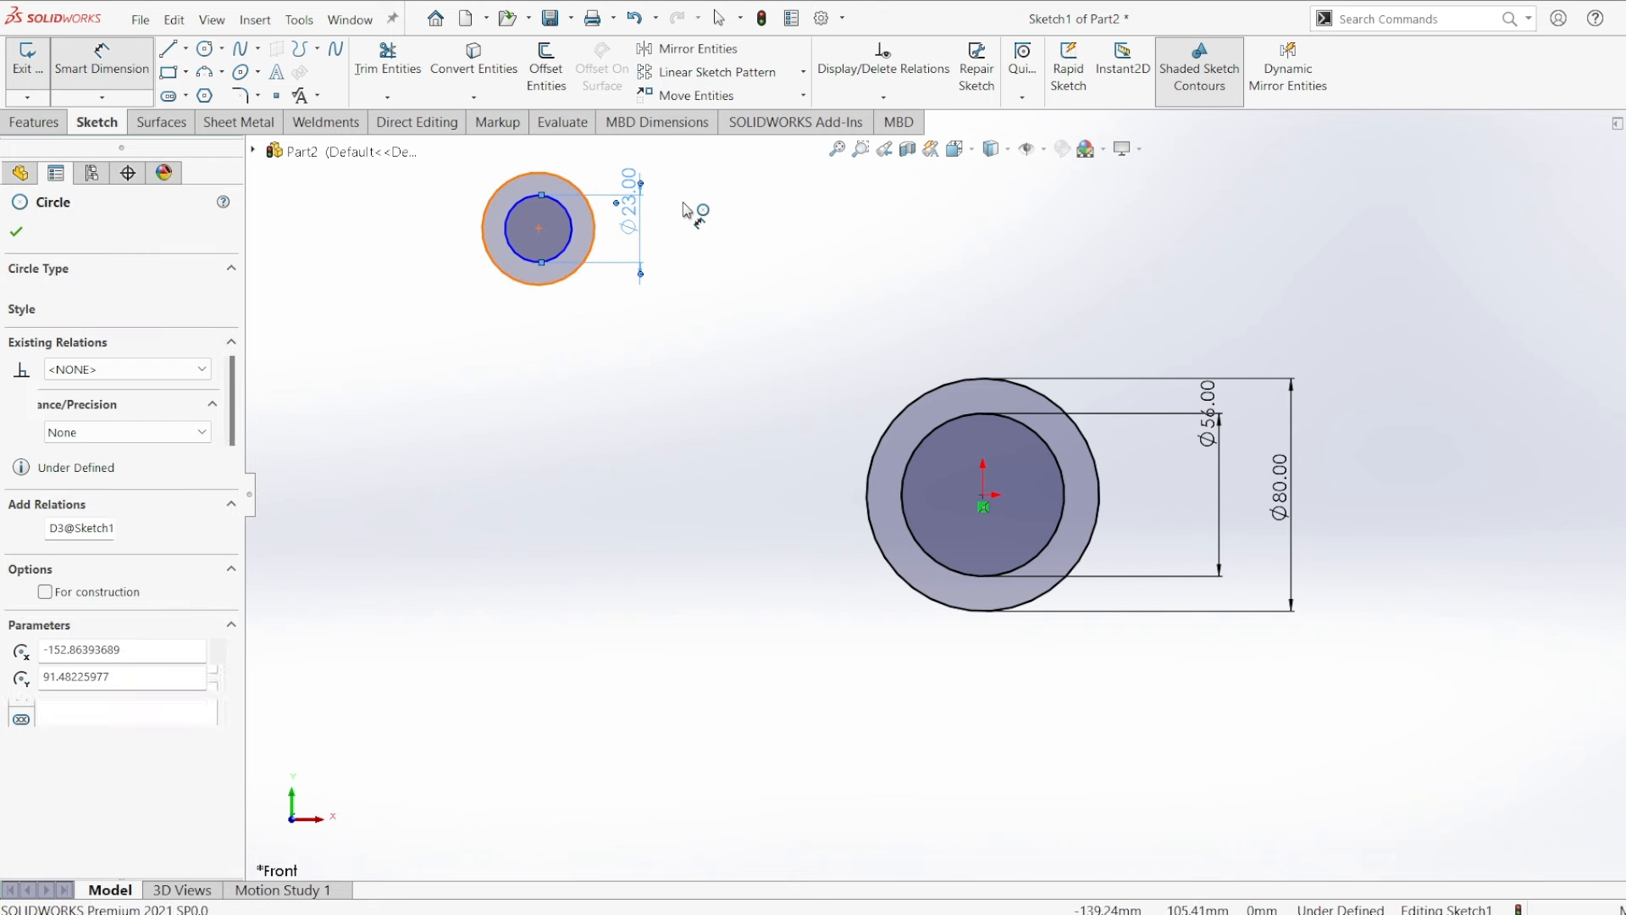
{"action": "left_click", "coordinate": [691, 208]}
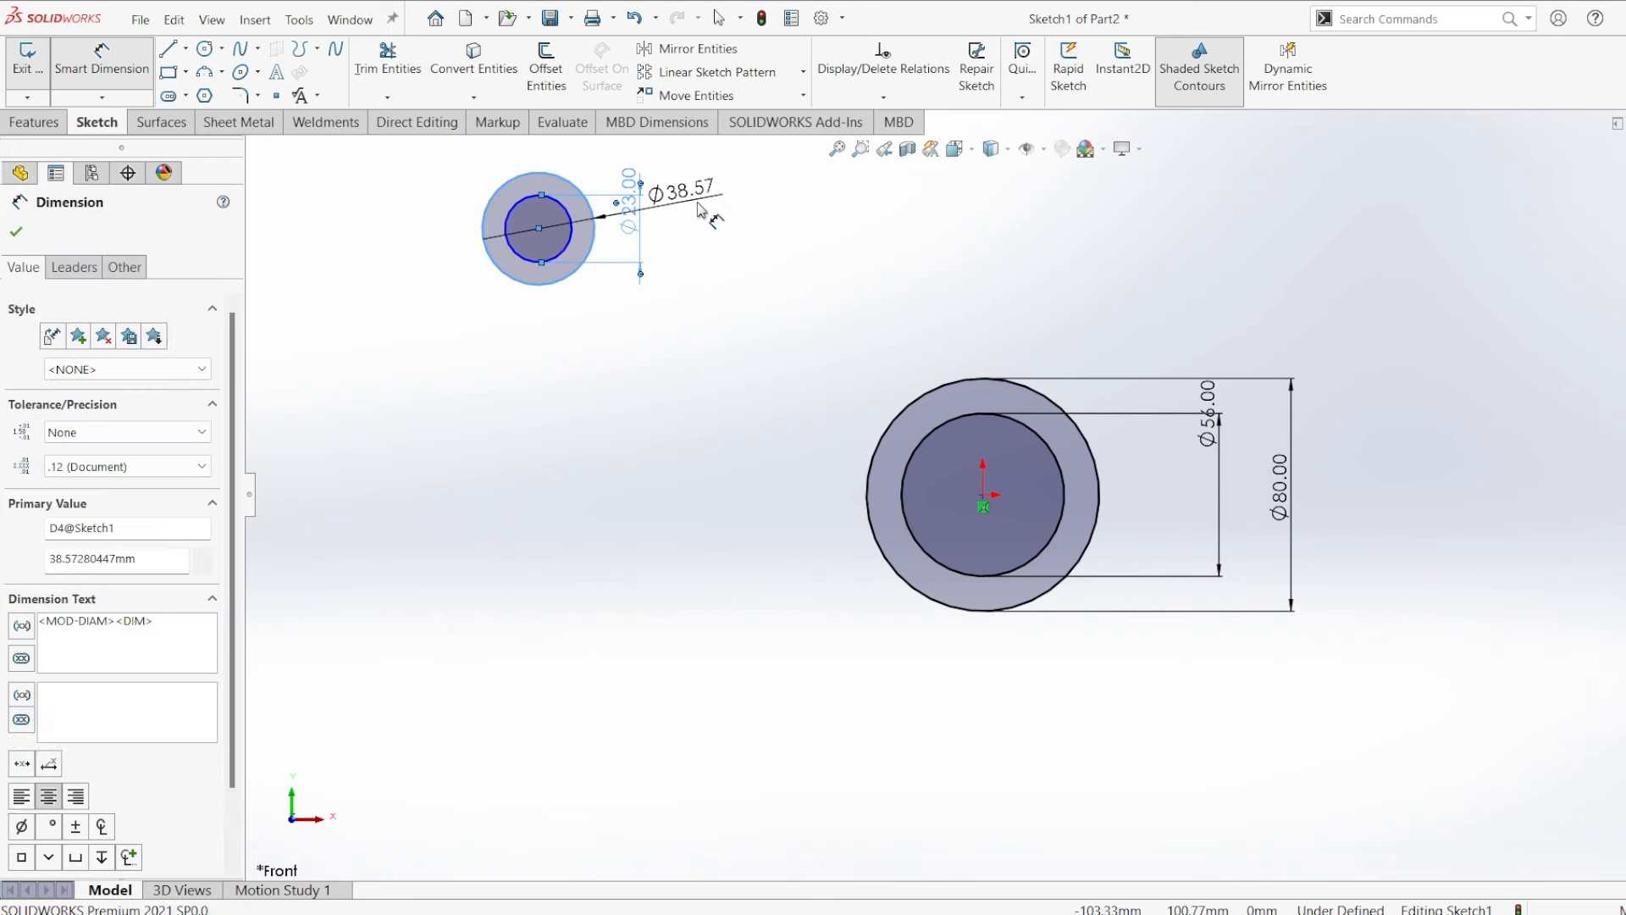
{"action": "type", "text": "50"}
{"action": "key", "text": "Return"}
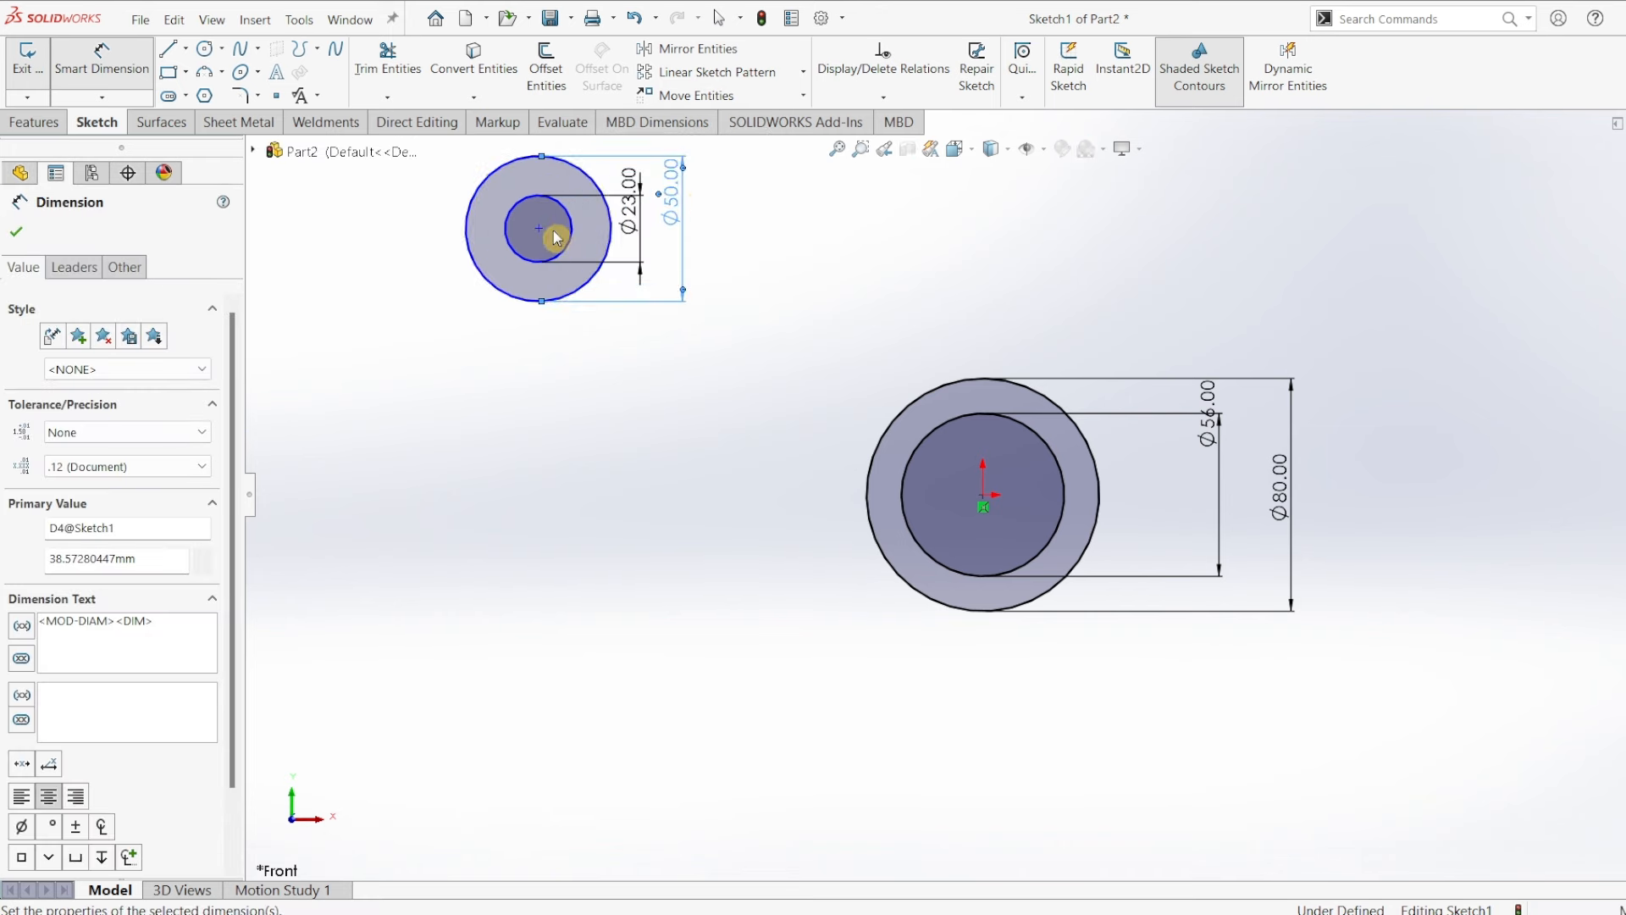
Set the vertical distance between the origin and the centre of the upper-left circles to 95 mm.
{"action": "left_click", "coordinate": [983, 495]}
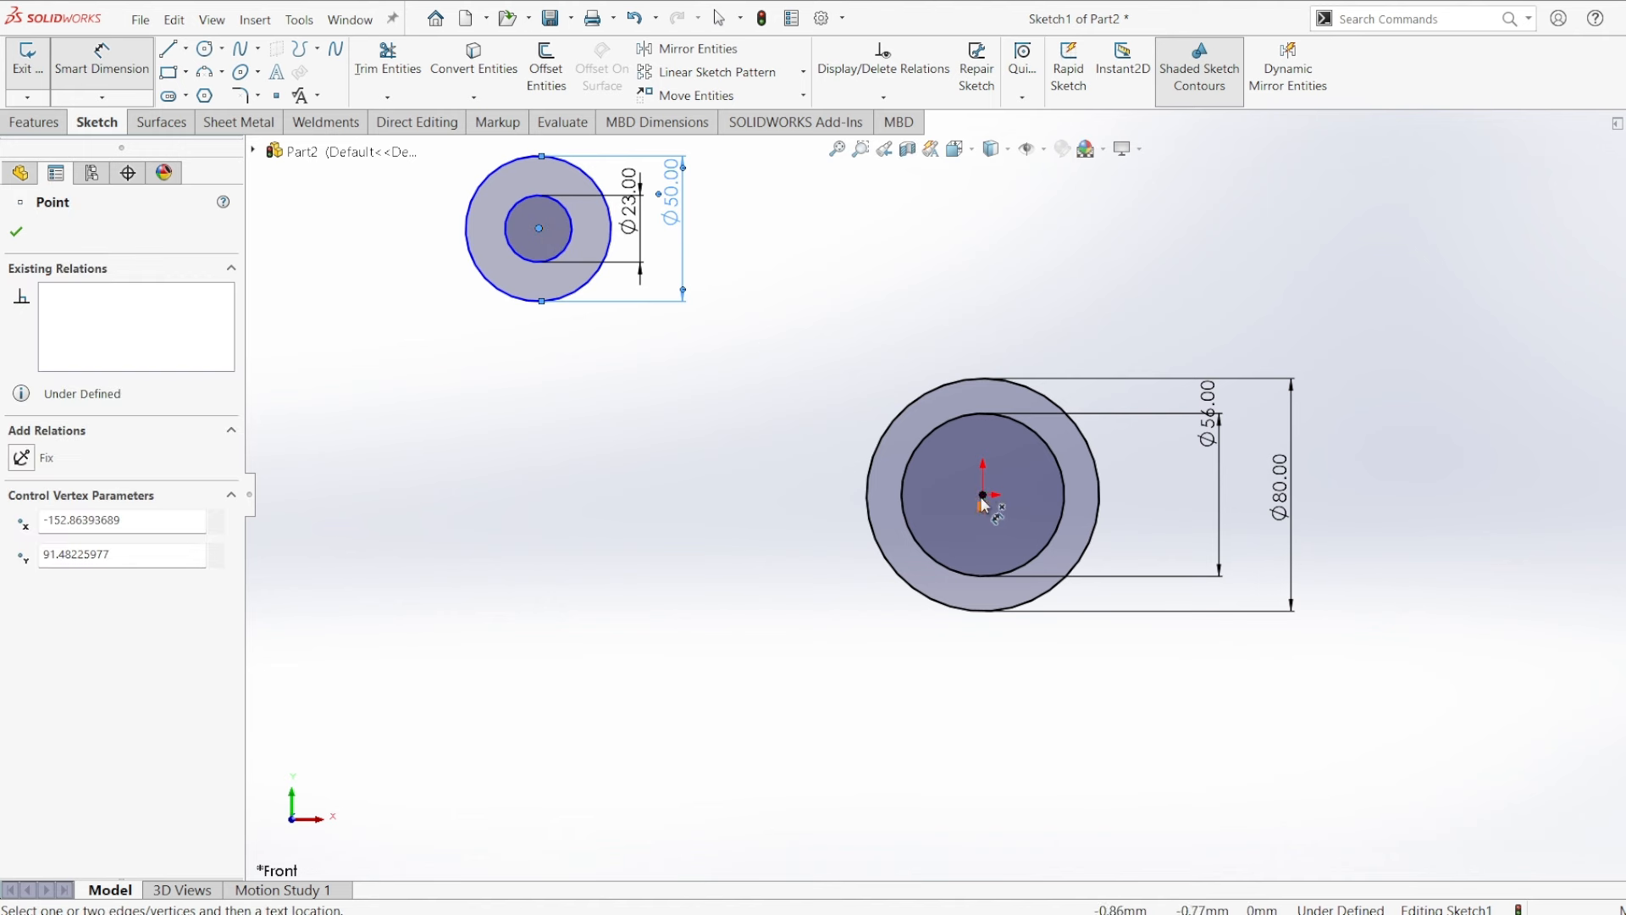
{"action": "left_click", "coordinate": [539, 227]}
{"action": "left_click", "coordinate": [474, 375]}
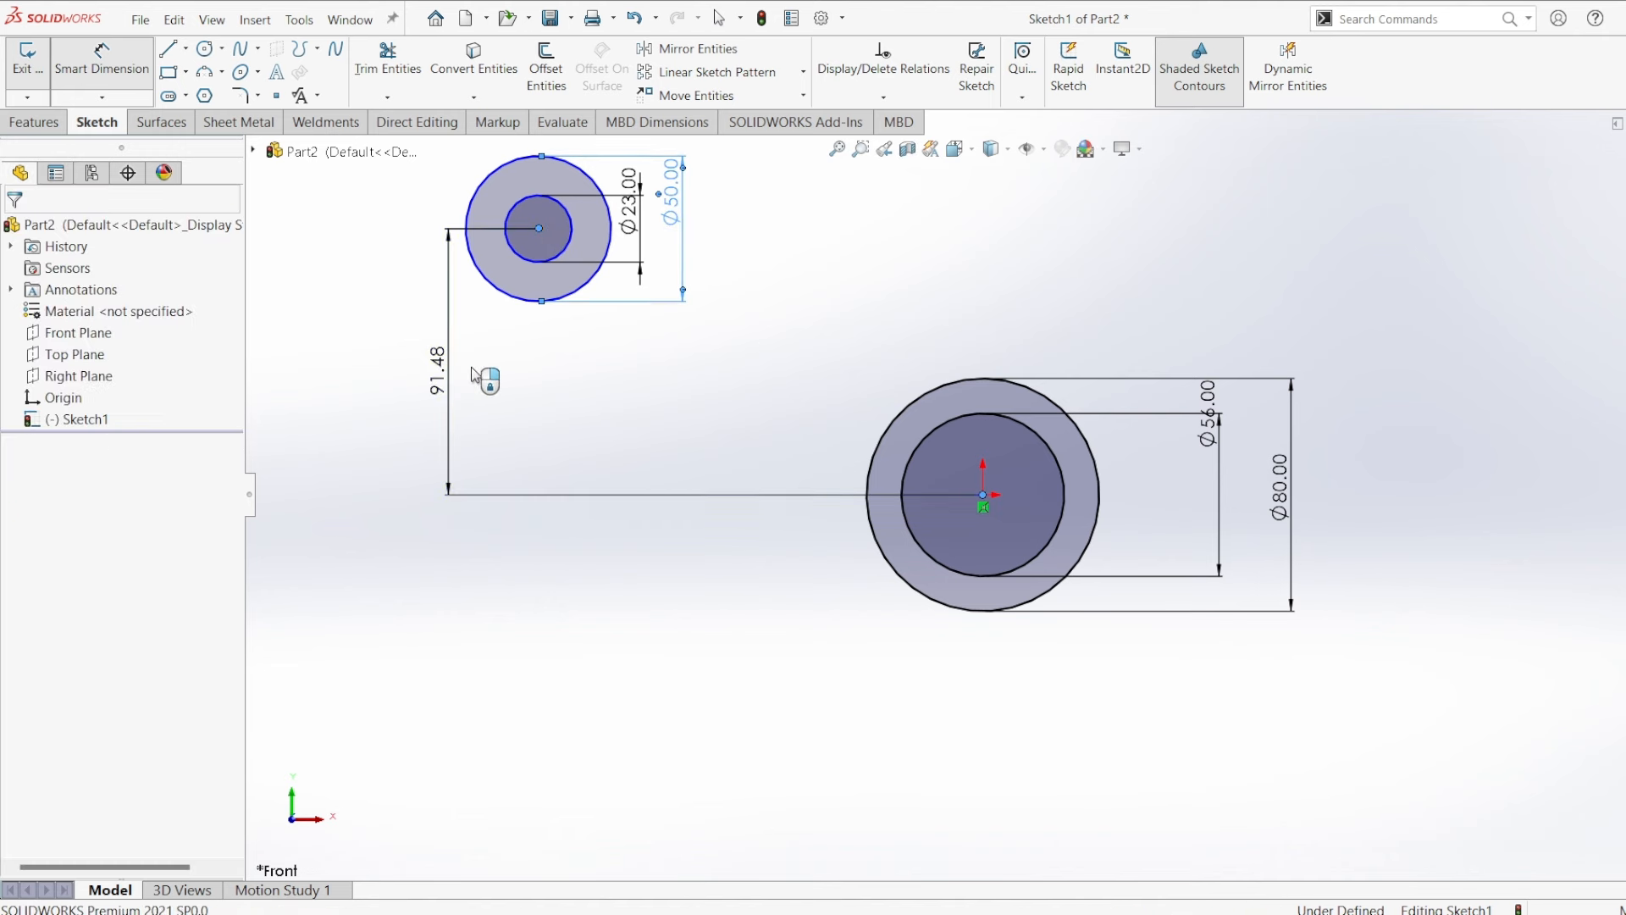
{"action": "type", "text": "95"}
{"action": "key", "text": "Return"}
Set the horizontal distance between the two circle centres to 140 mm, checking the value in the PDF drawing.
{"action": "left_click", "coordinate": [537, 219]}
{"action": "left_click", "coordinate": [982, 495]}
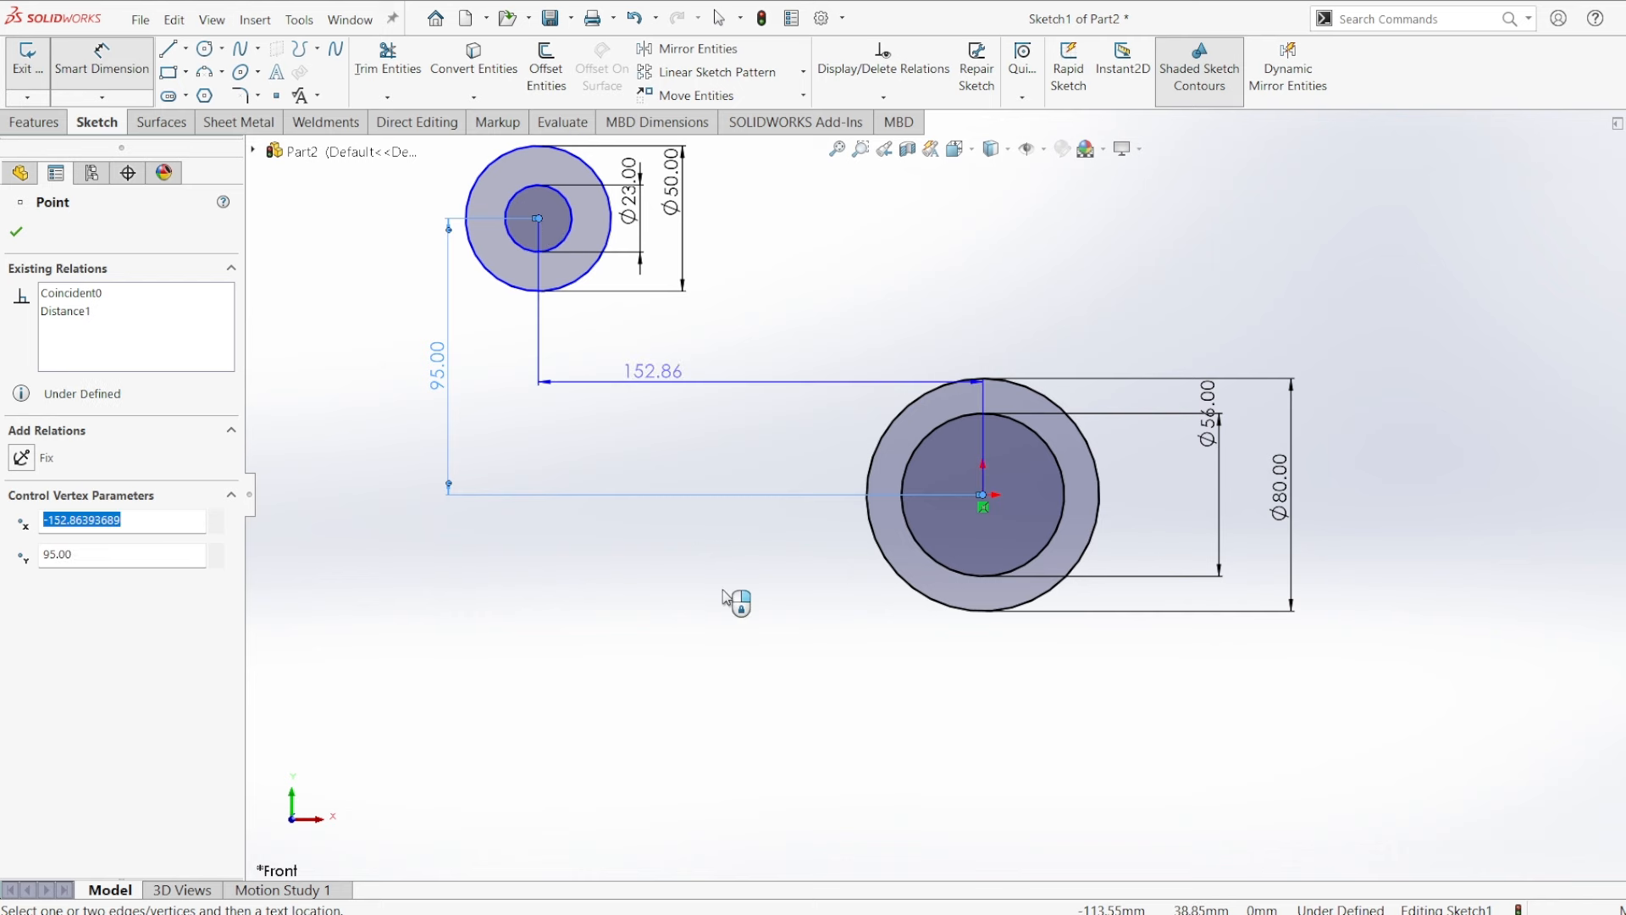
{"action": "left_click", "coordinate": [729, 591]}
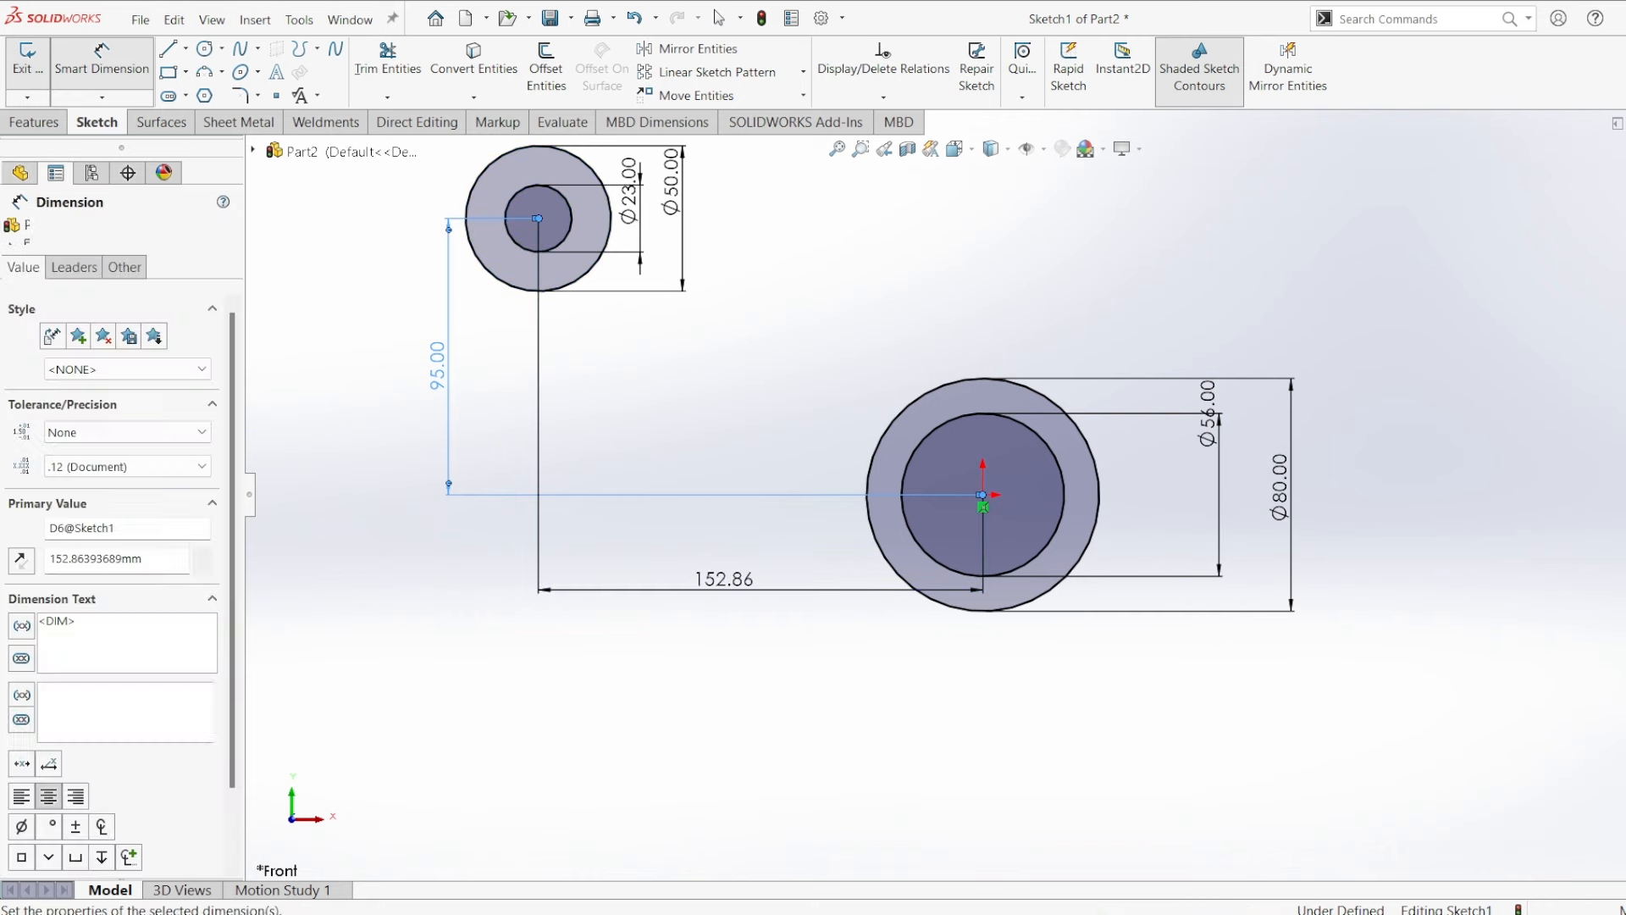
{"action": "left_click", "coordinate": [598, 912]}
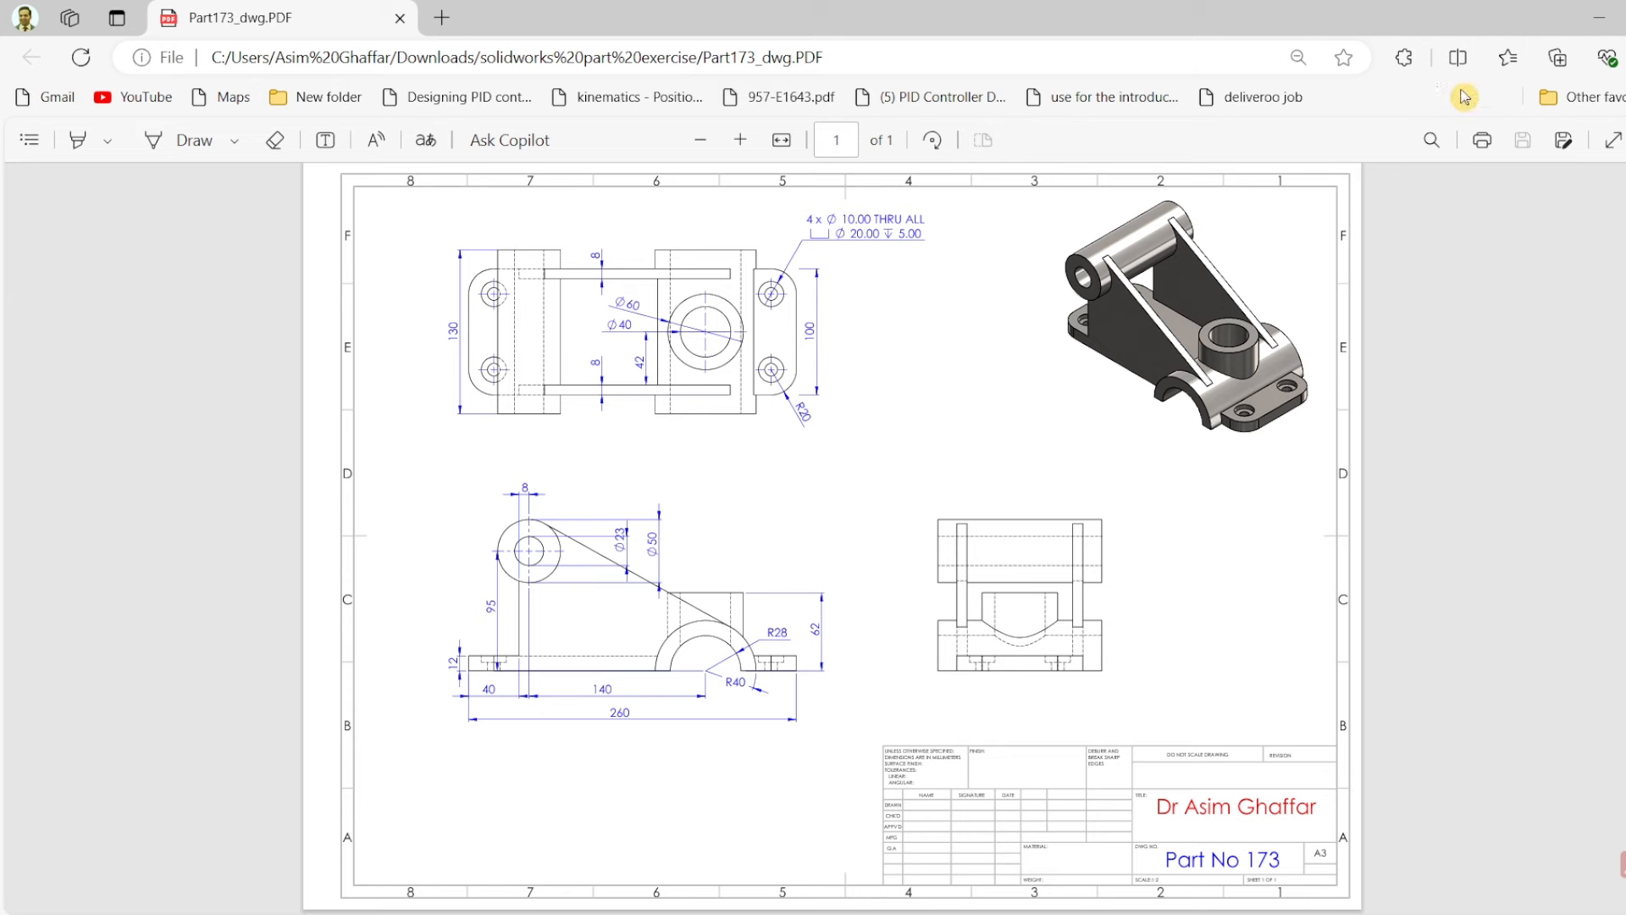
{"action": "left_click", "coordinate": [1600, 17]}
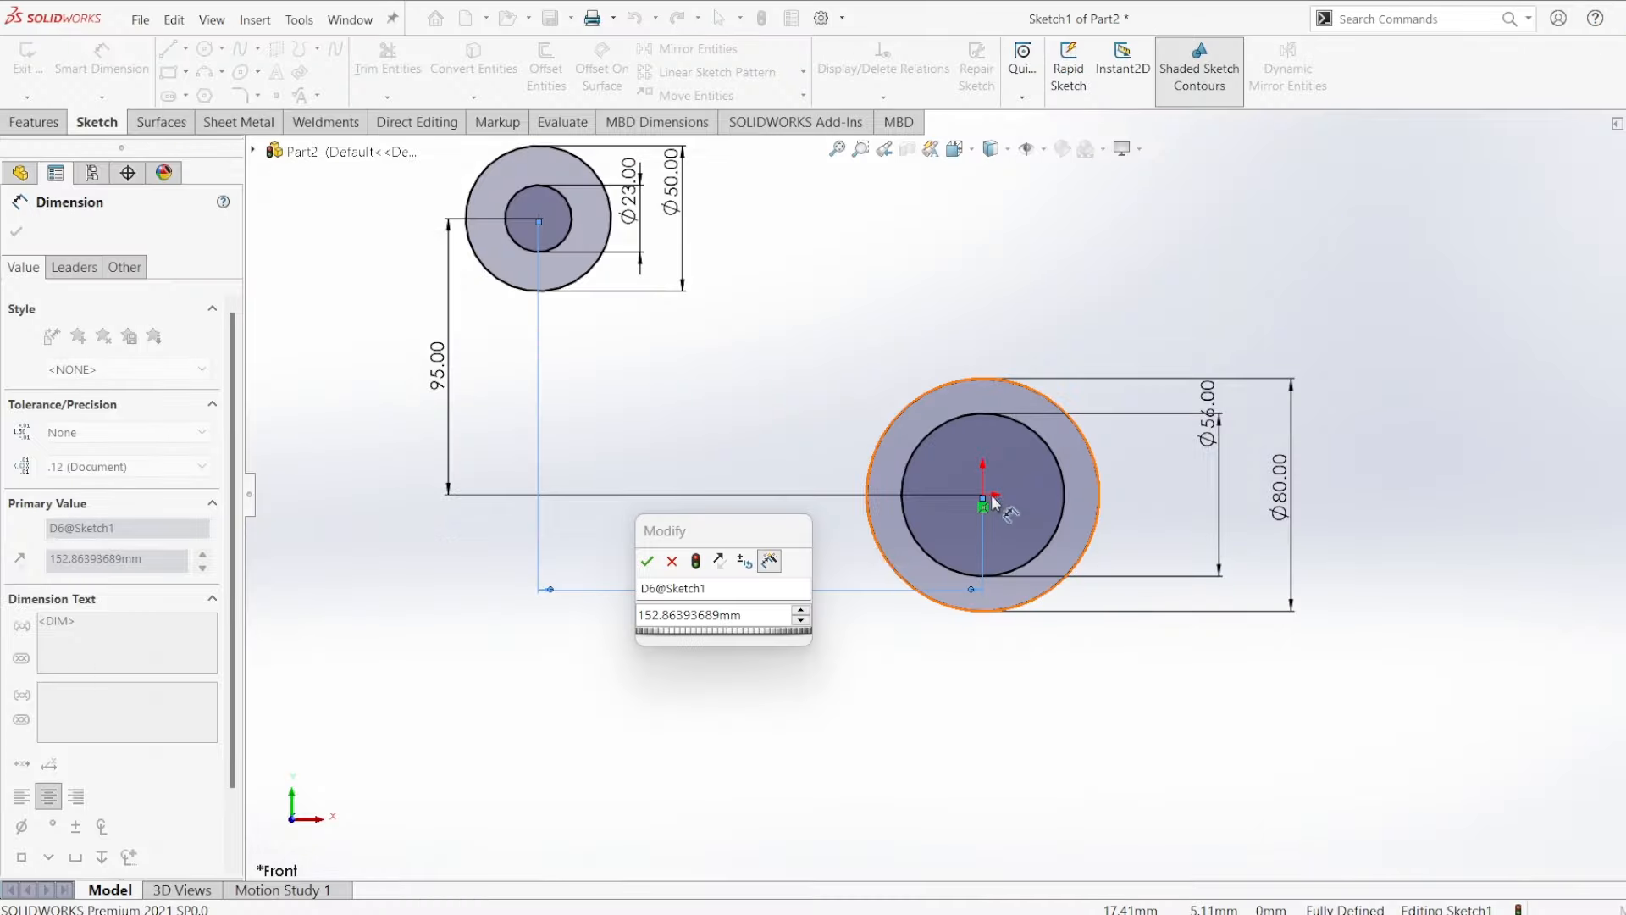
{"action": "left_click", "coordinate": [717, 620]}
{"action": "type", "text": "150"}
{"action": "key", "text": "Return"}
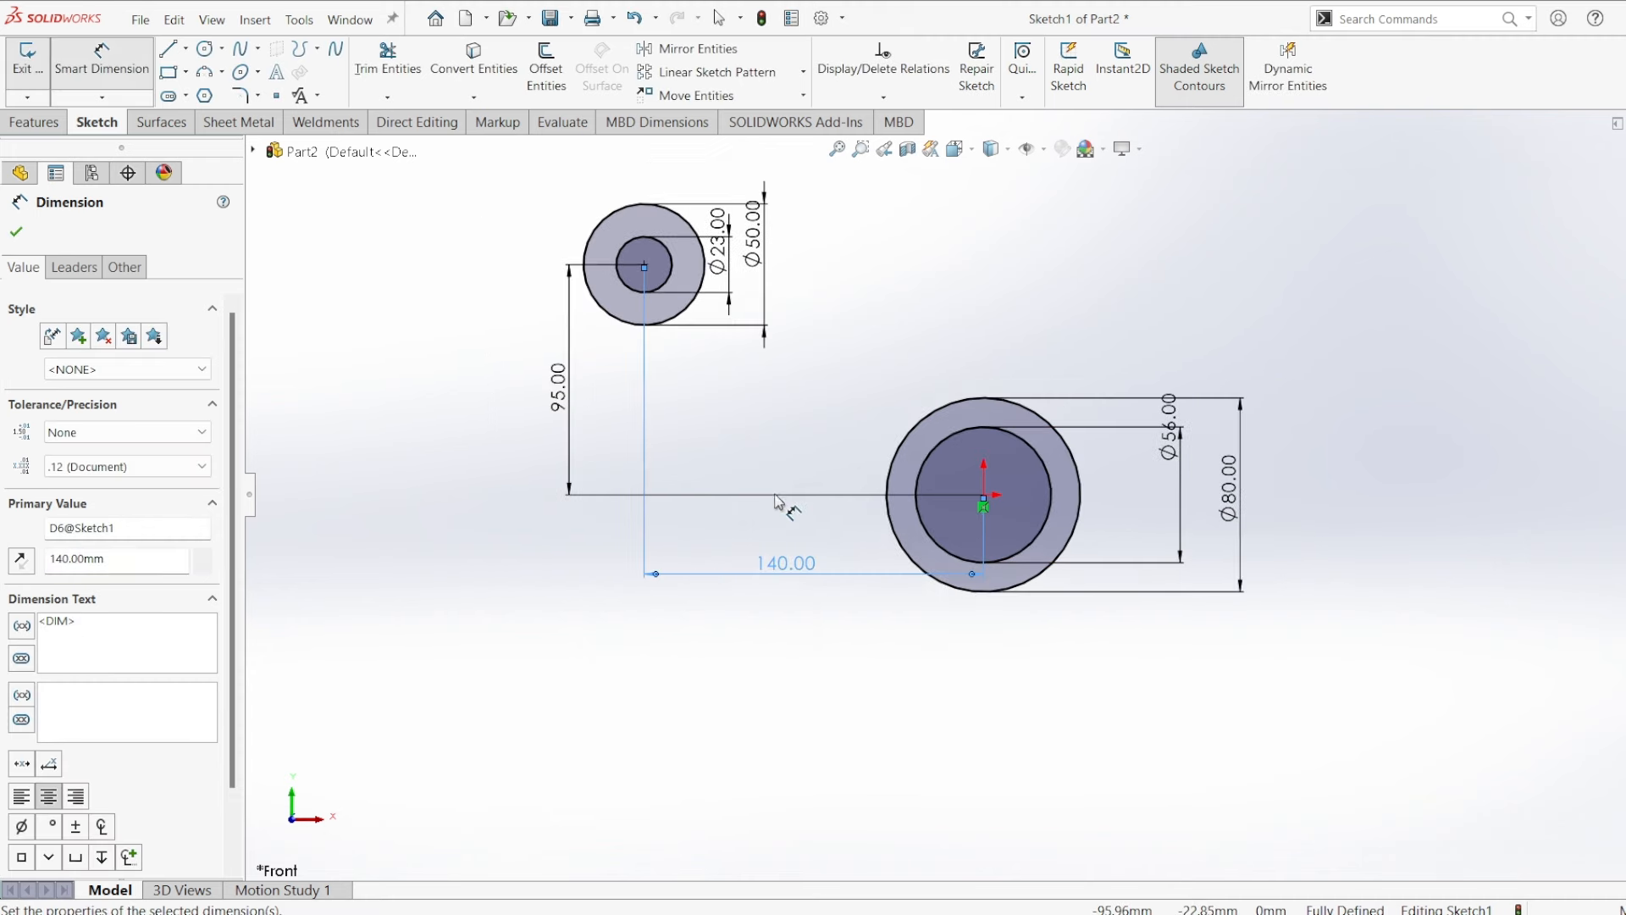
Sketch a horizontal base line through the origin, a short left edge, a ledge about 50 mm long, and an upright about 77 mm tall into the upper circles.
{"action": "left_click", "coordinate": [169, 49]}
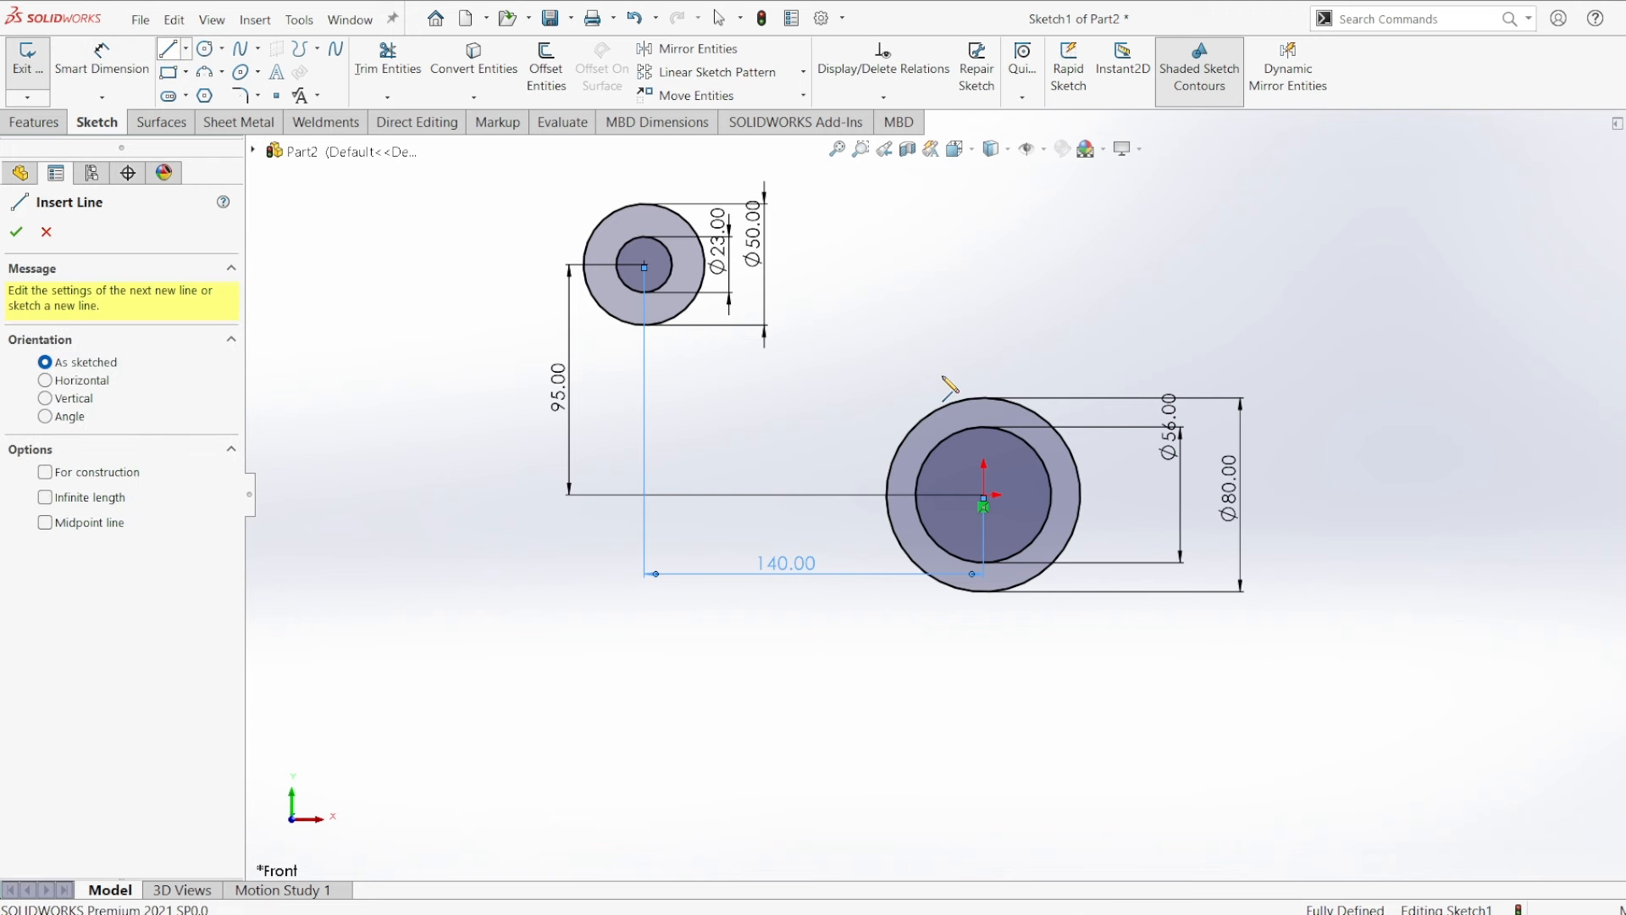
{"action": "left_click", "coordinate": [1172, 498]}
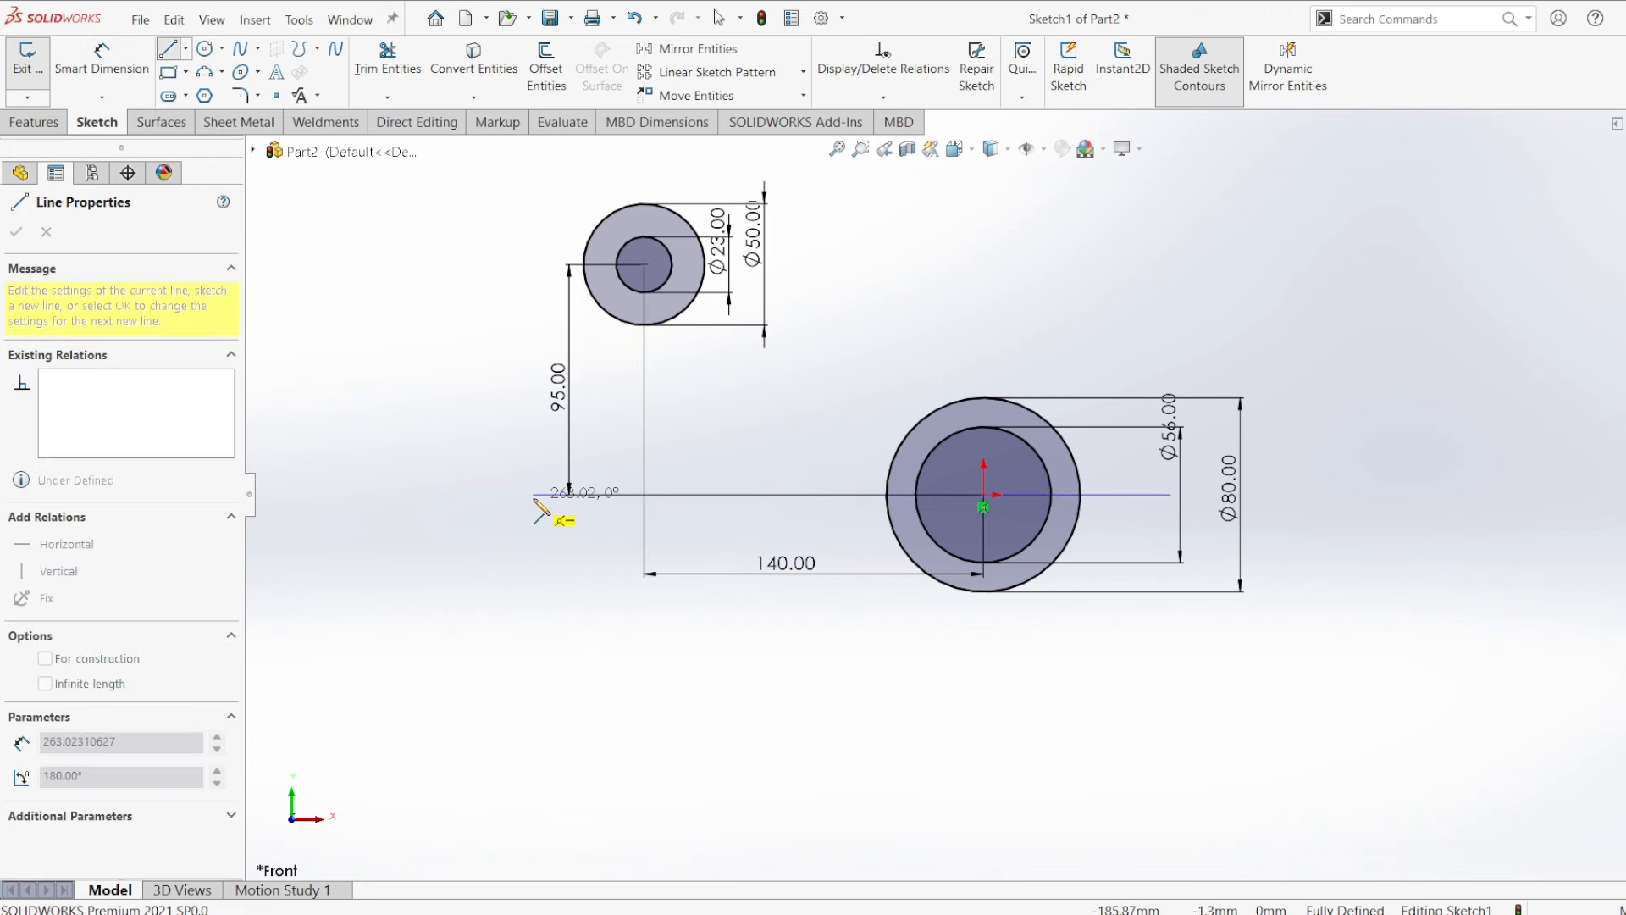
{"action": "left_click", "coordinate": [480, 495]}
{"action": "left_click", "coordinate": [480, 466]}
{"action": "left_click", "coordinate": [600, 466]}
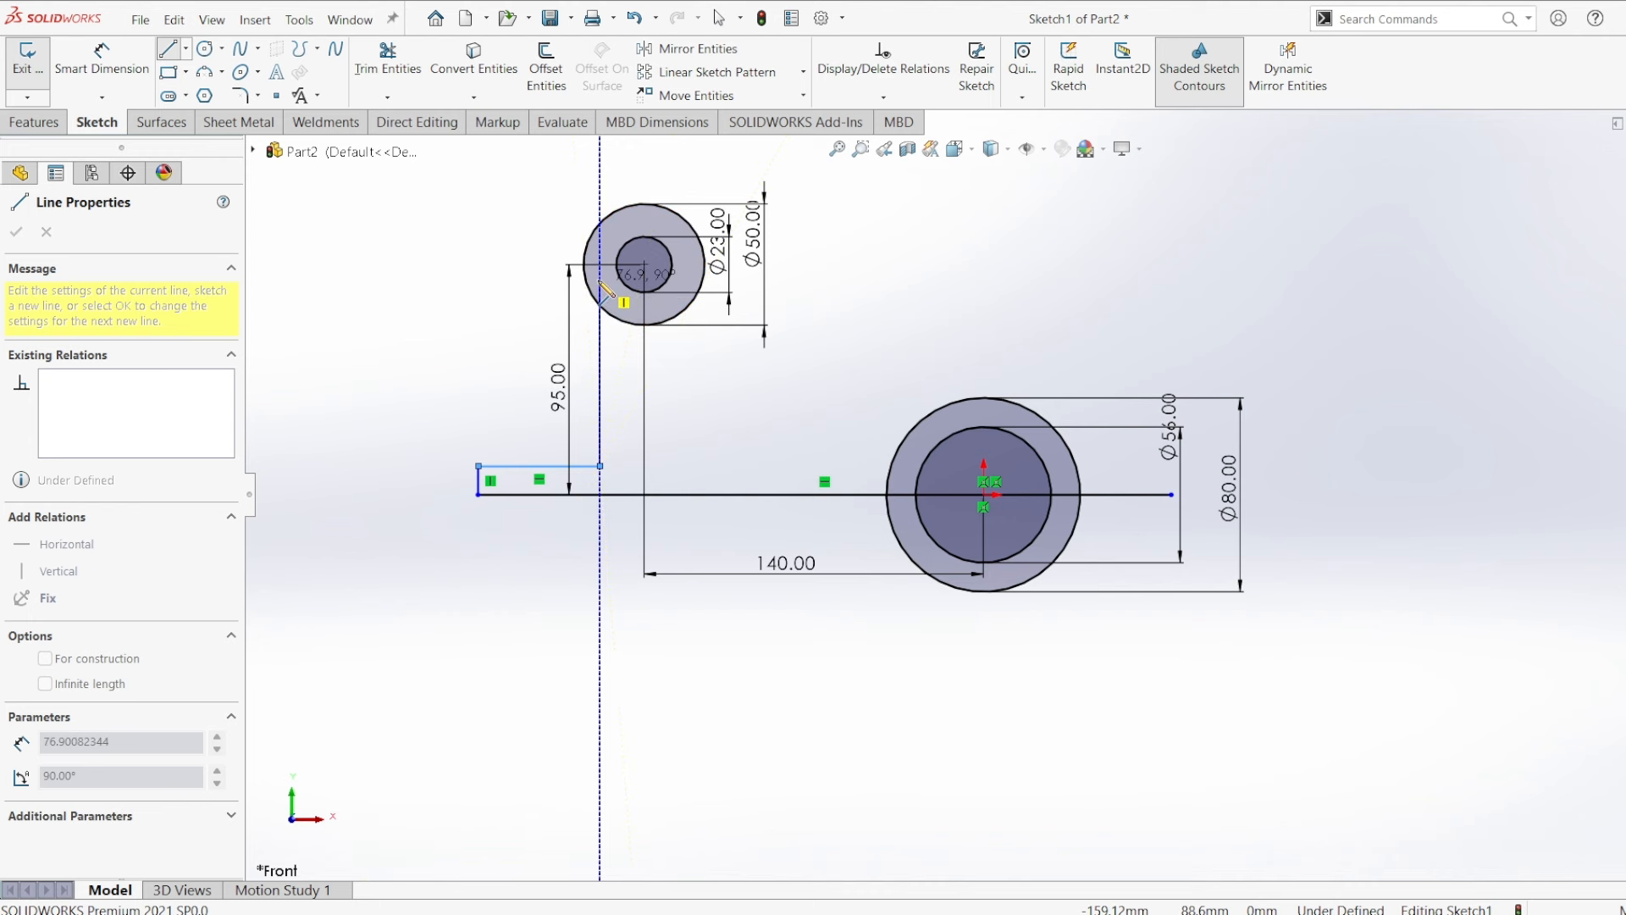
{"action": "left_click", "coordinate": [601, 280]}
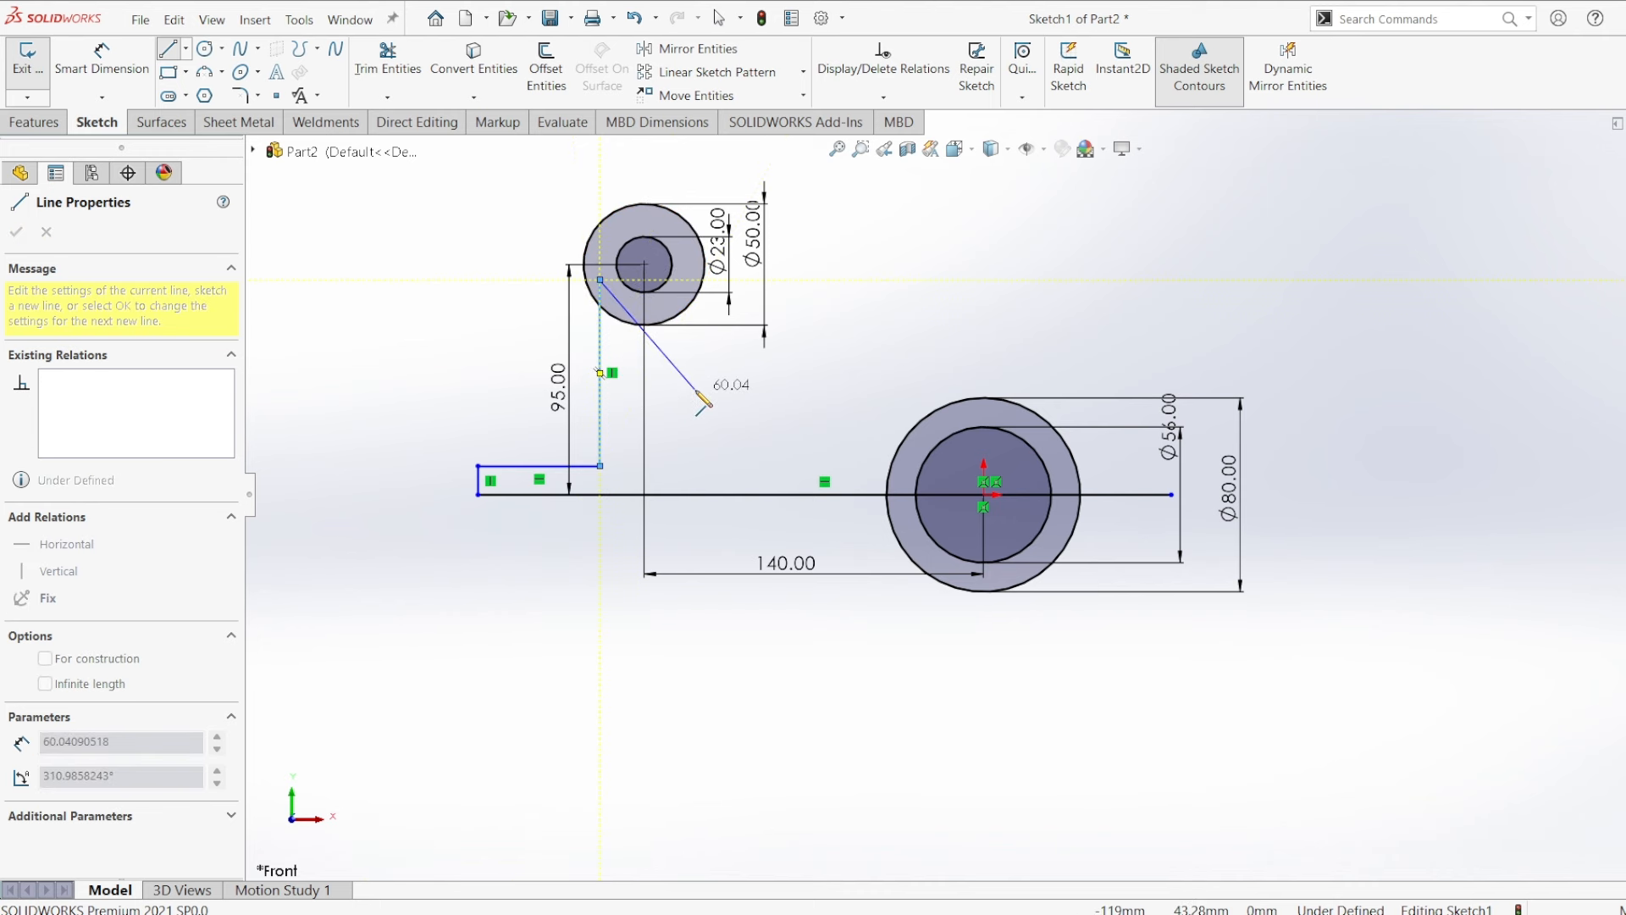
{"action": "key", "text": "Escape"}
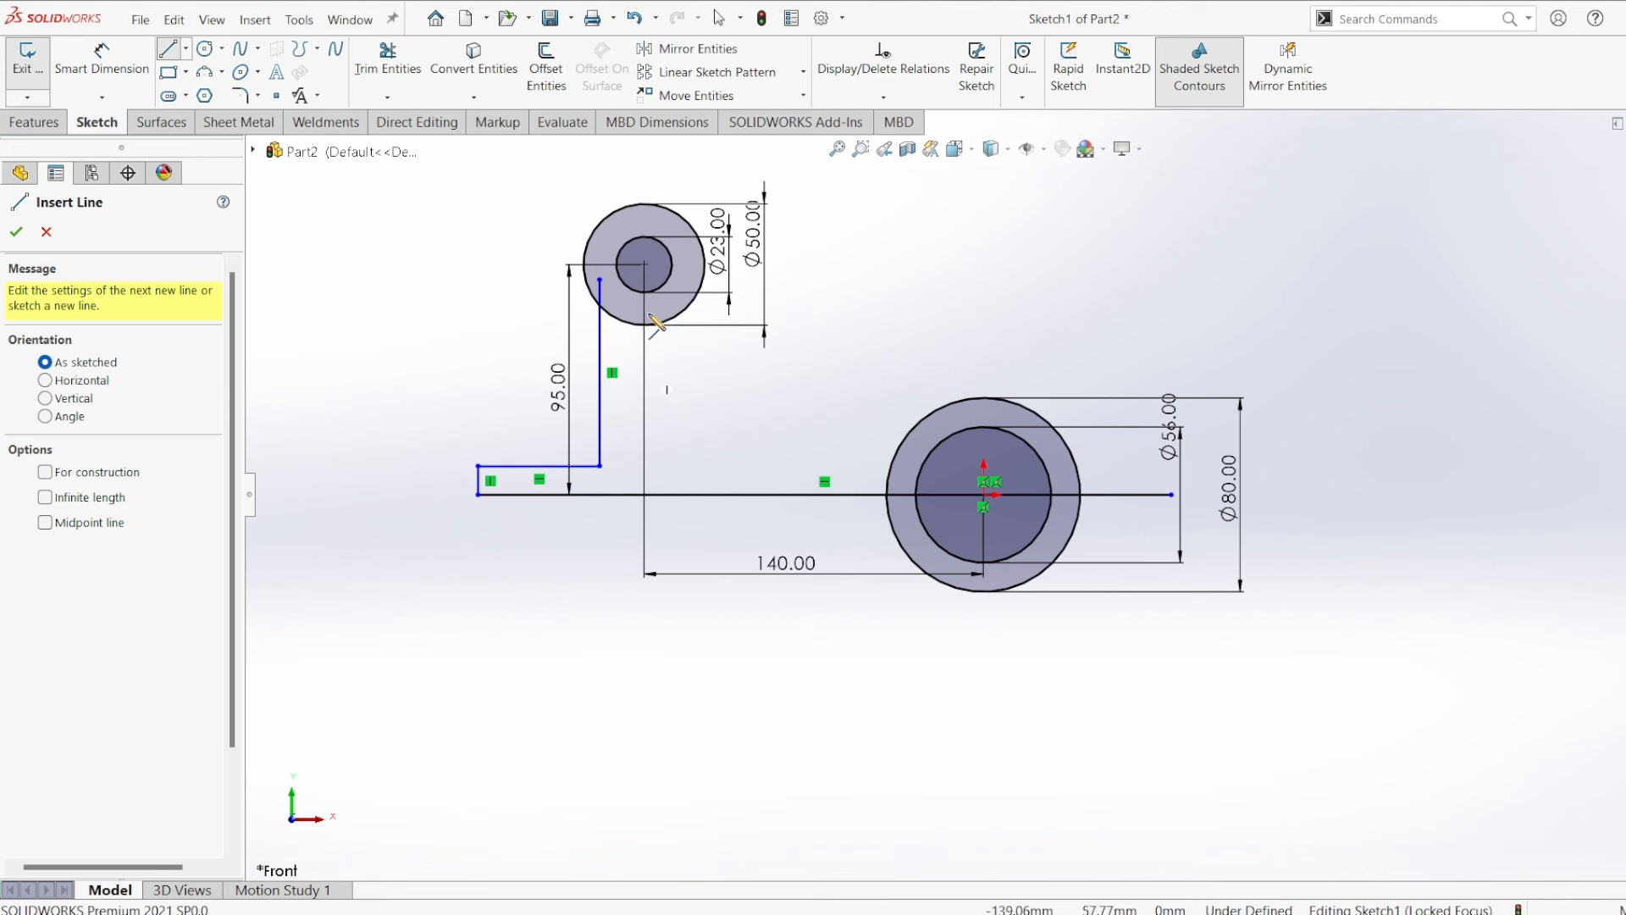
Close the base profile with a short right edge and a top line about 236 mm long back to the upright's lower end.
{"action": "left_click", "coordinate": [1172, 496]}
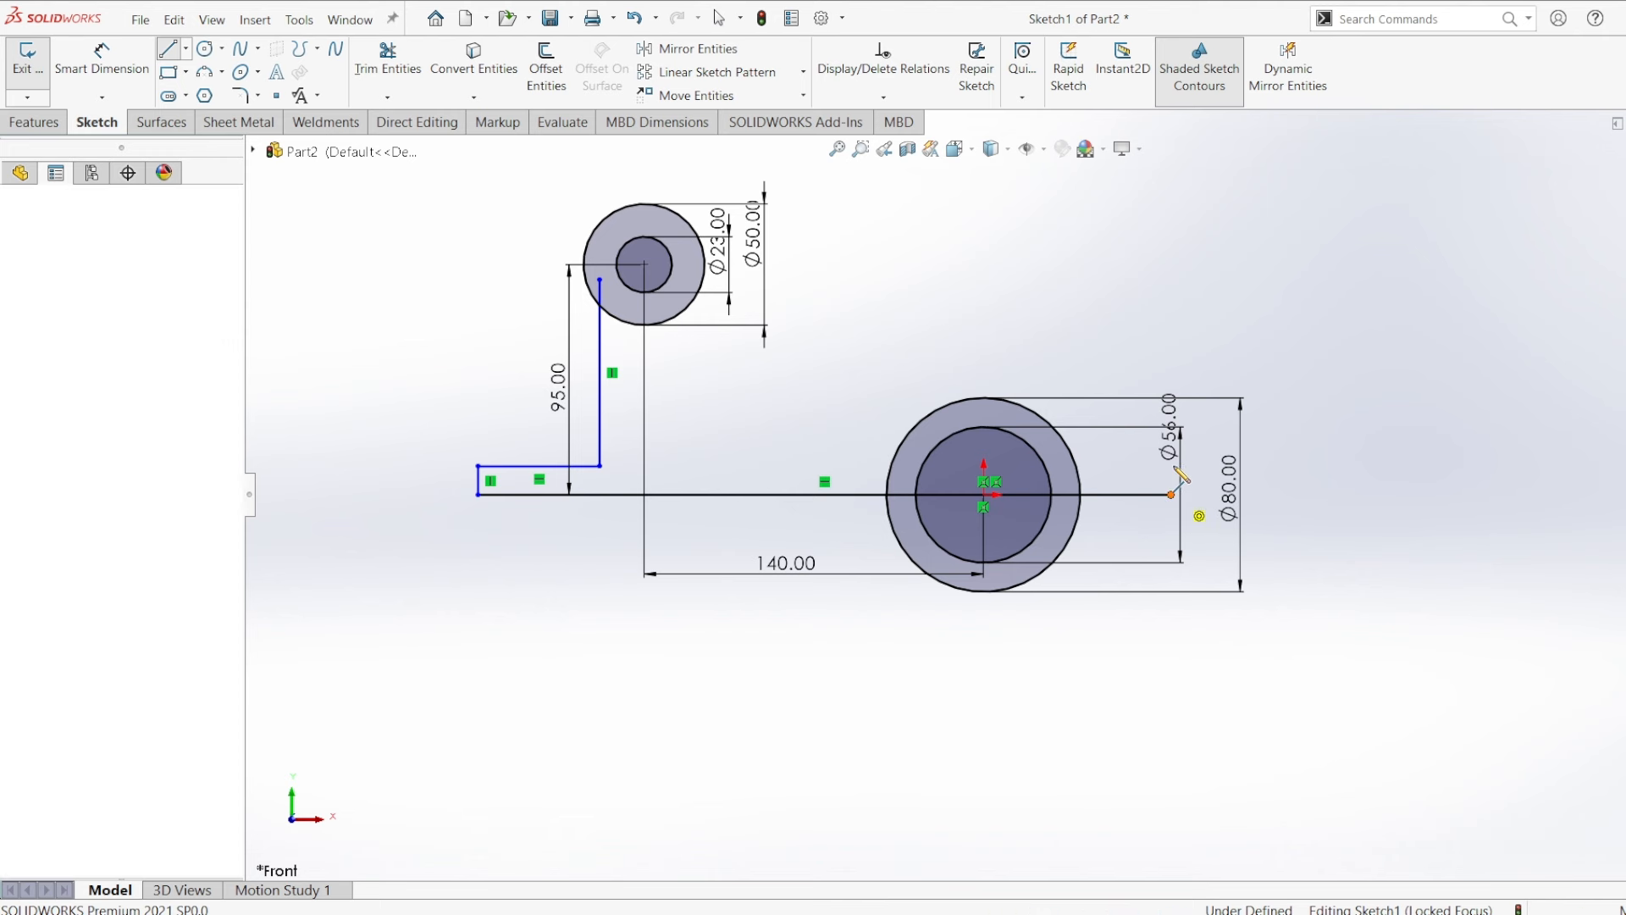
{"action": "left_click", "coordinate": [1172, 466]}
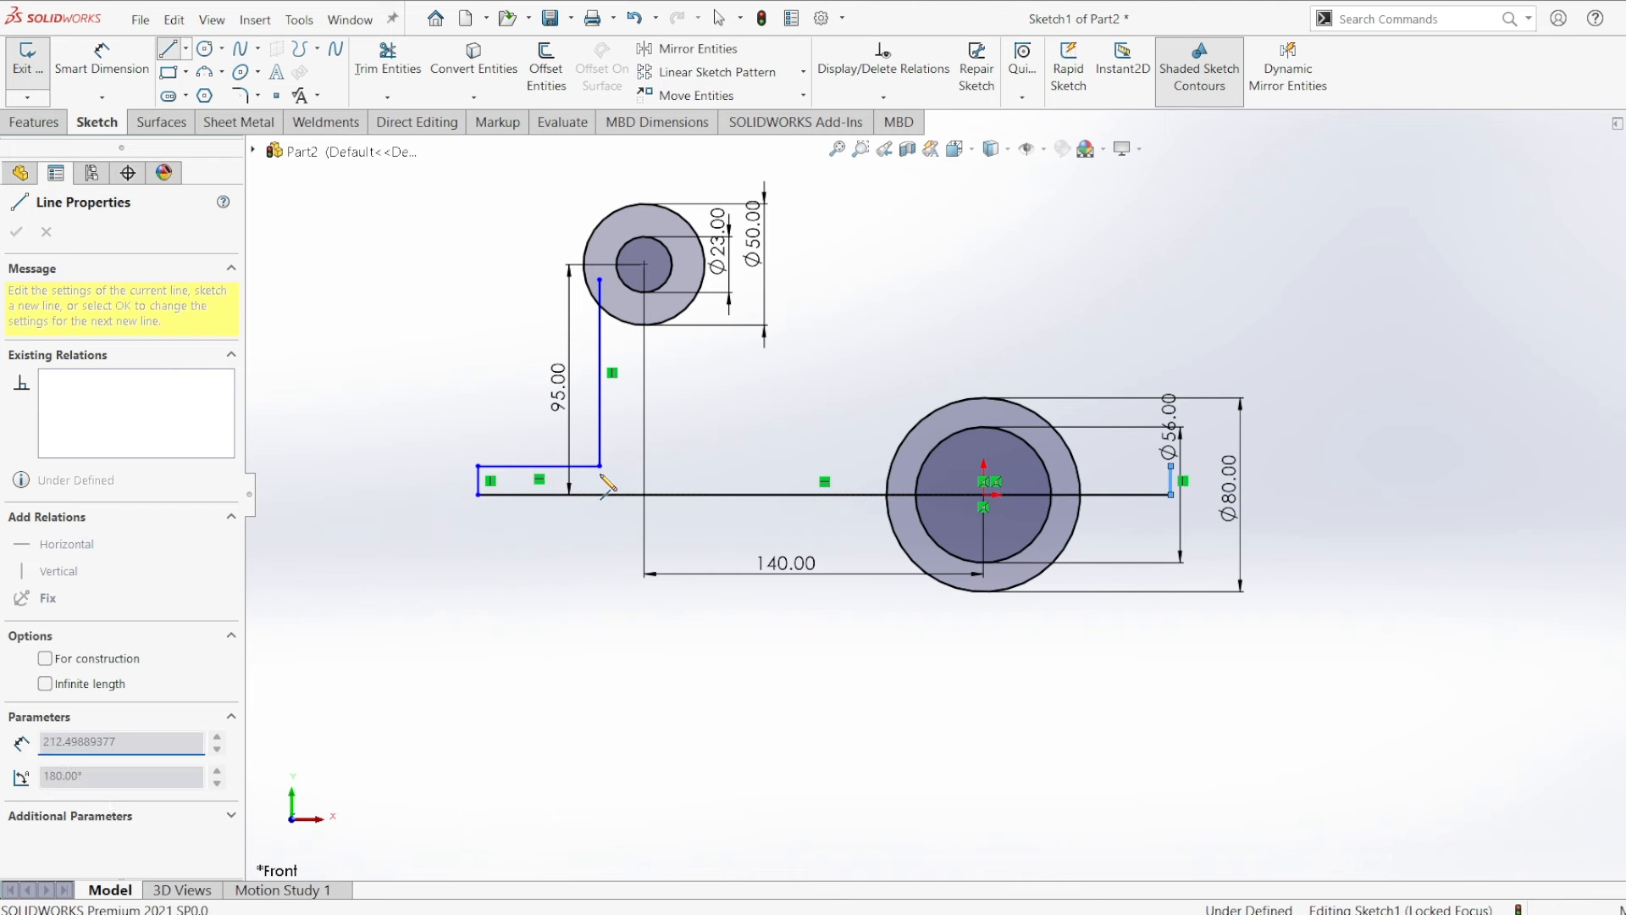
{"action": "left_click", "coordinate": [600, 466]}
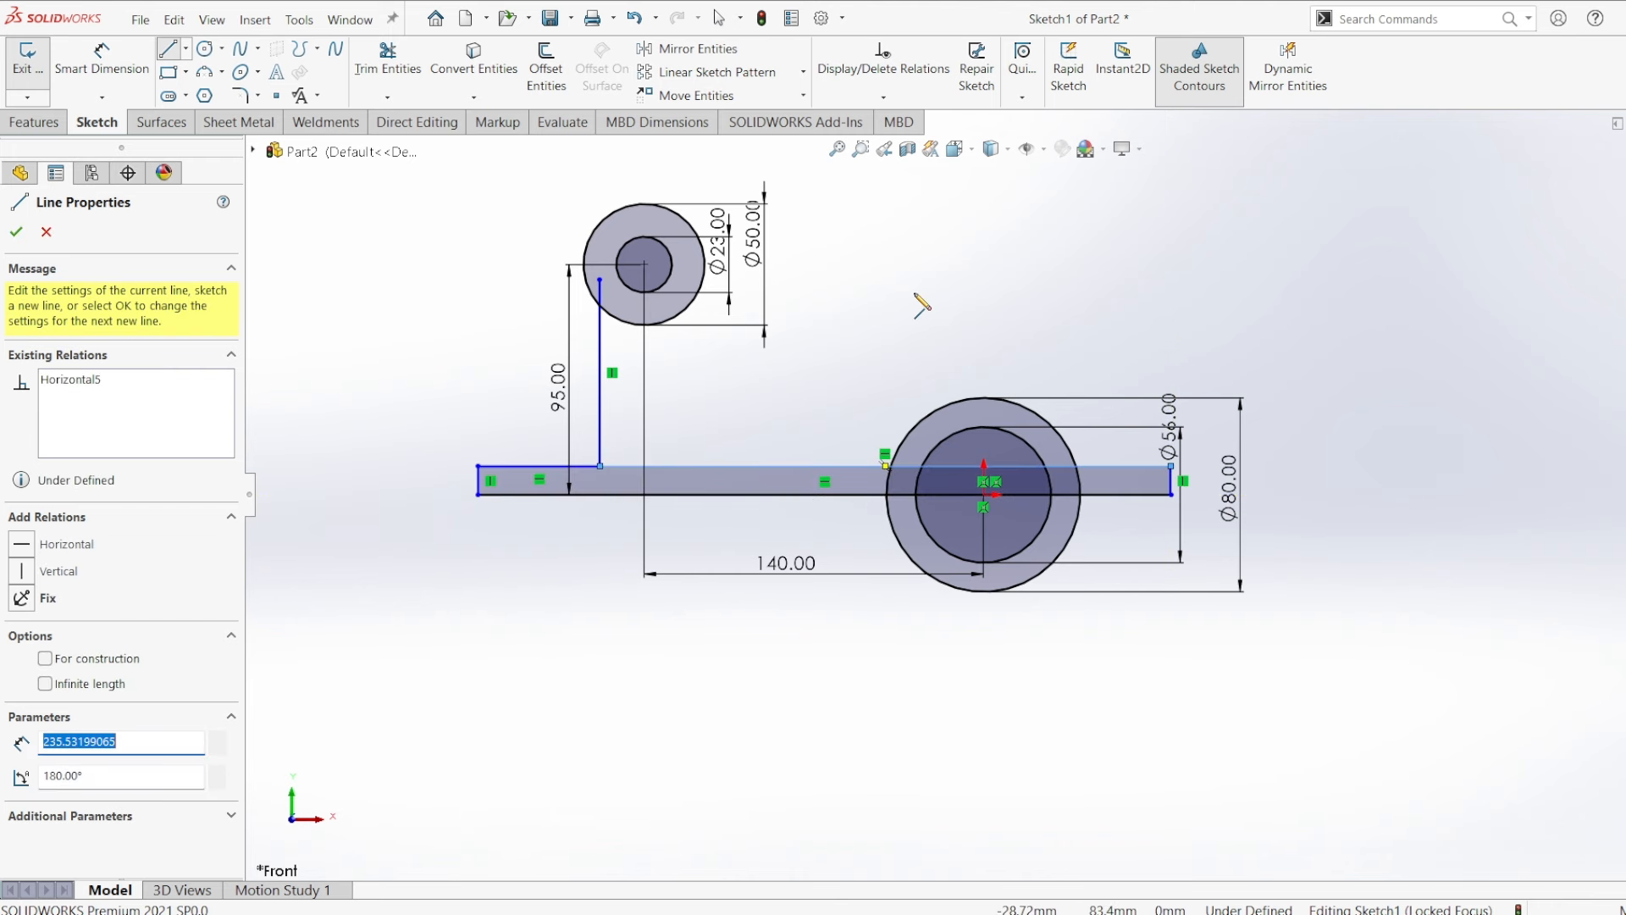
Sketch a line tangent to the upper sides of the 50 mm and 80 mm circles.
{"action": "left_click", "coordinate": [682, 219]}
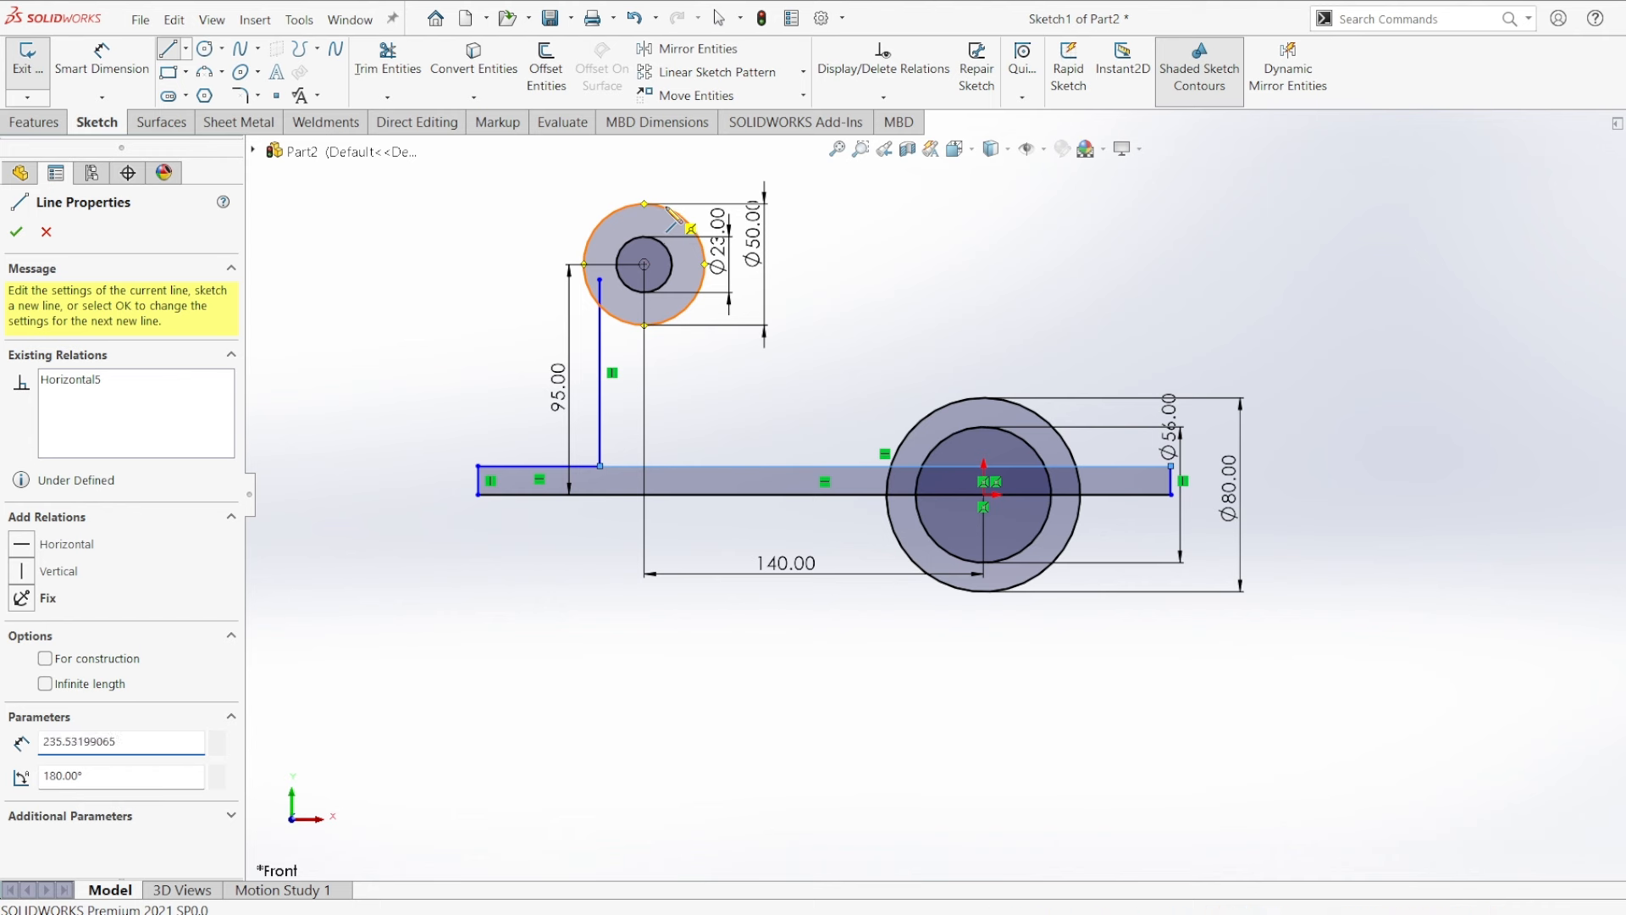
{"action": "left_click", "coordinate": [1013, 404]}
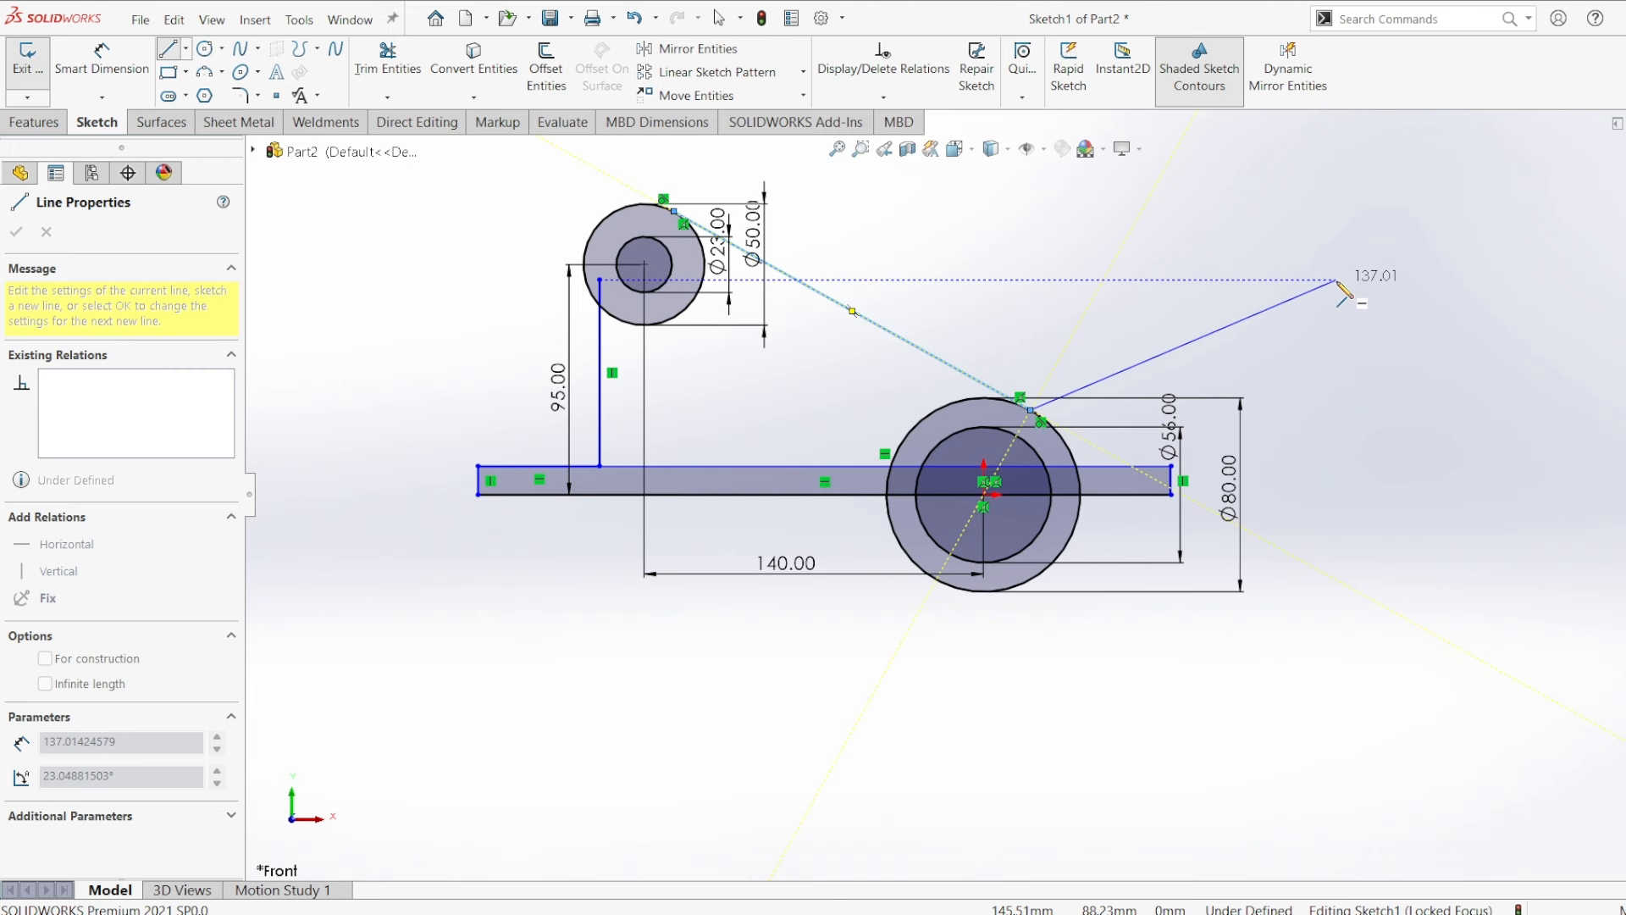
{"action": "key", "text": "Escape"}
{"action": "key", "text": "Escape"}
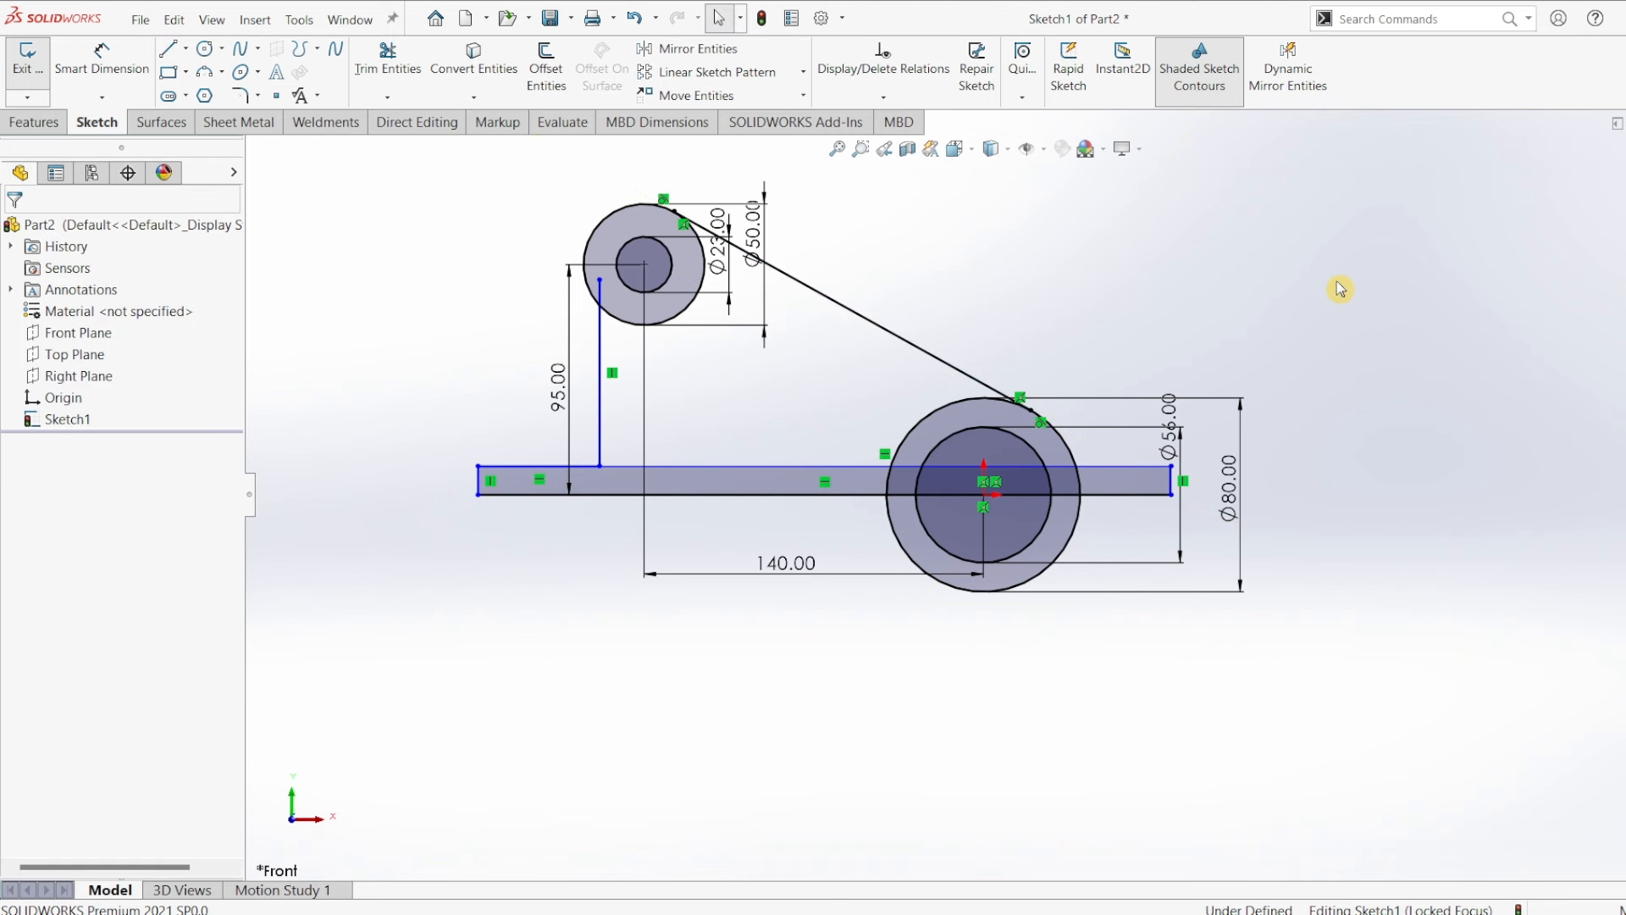
Set the base thickness to 12 mm and the distance from its left edge to the upright line to 40 mm.
{"action": "left_click", "coordinate": [102, 61]}
{"action": "left_click", "coordinate": [478, 480]}
{"action": "left_click", "coordinate": [431, 483]}
{"action": "key", "text": "Return"}
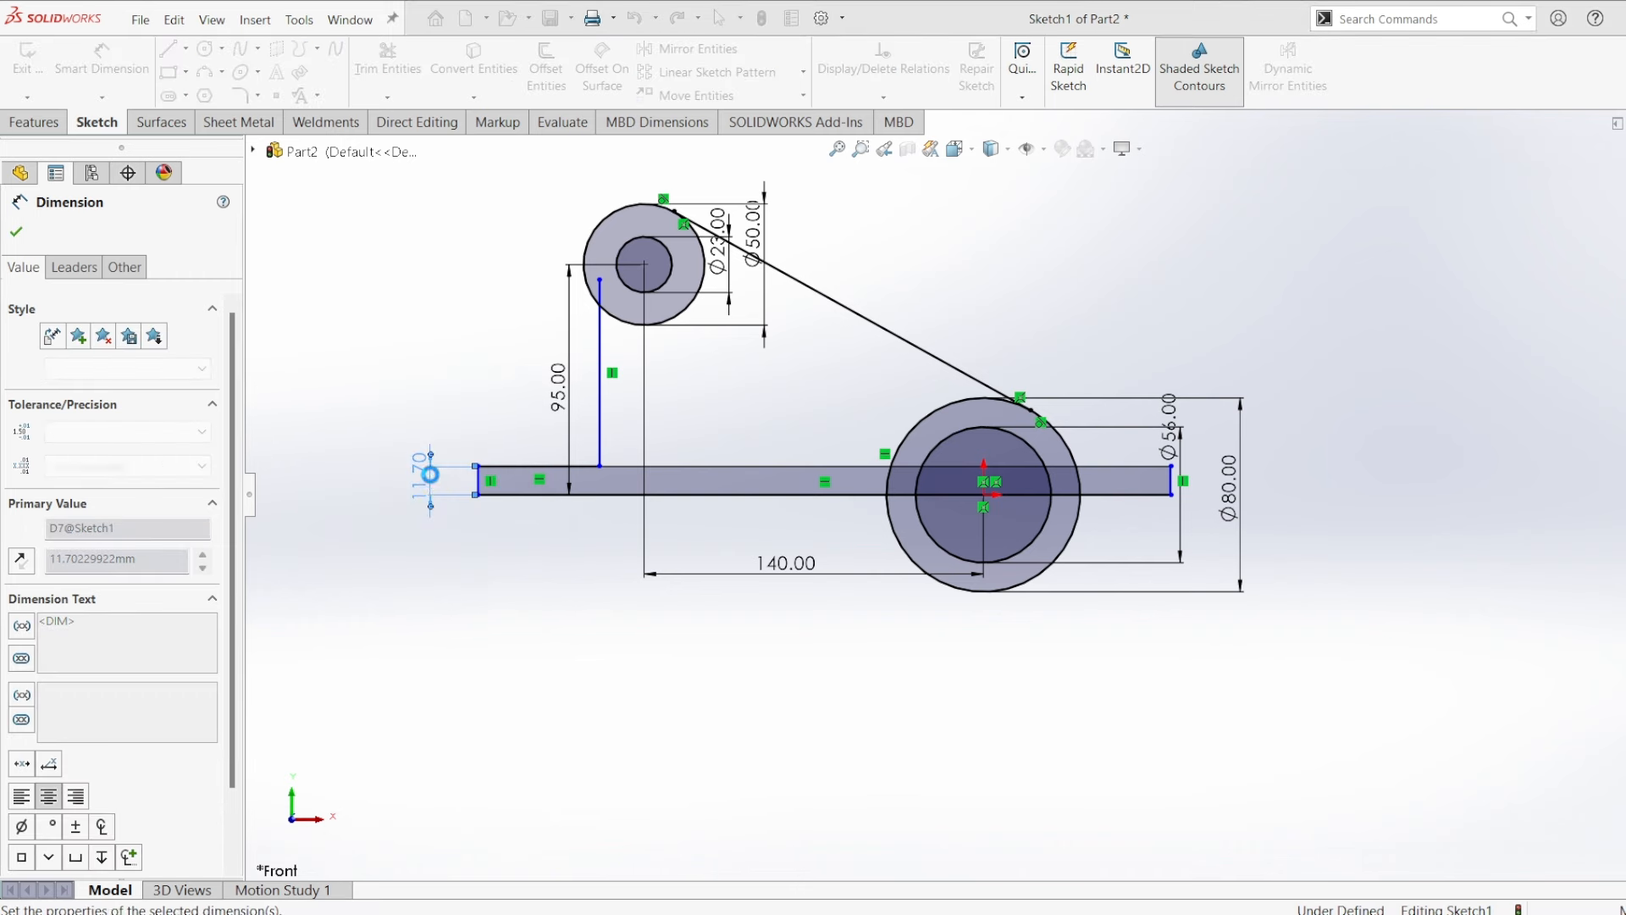
{"action": "left_click", "coordinate": [600, 441]}
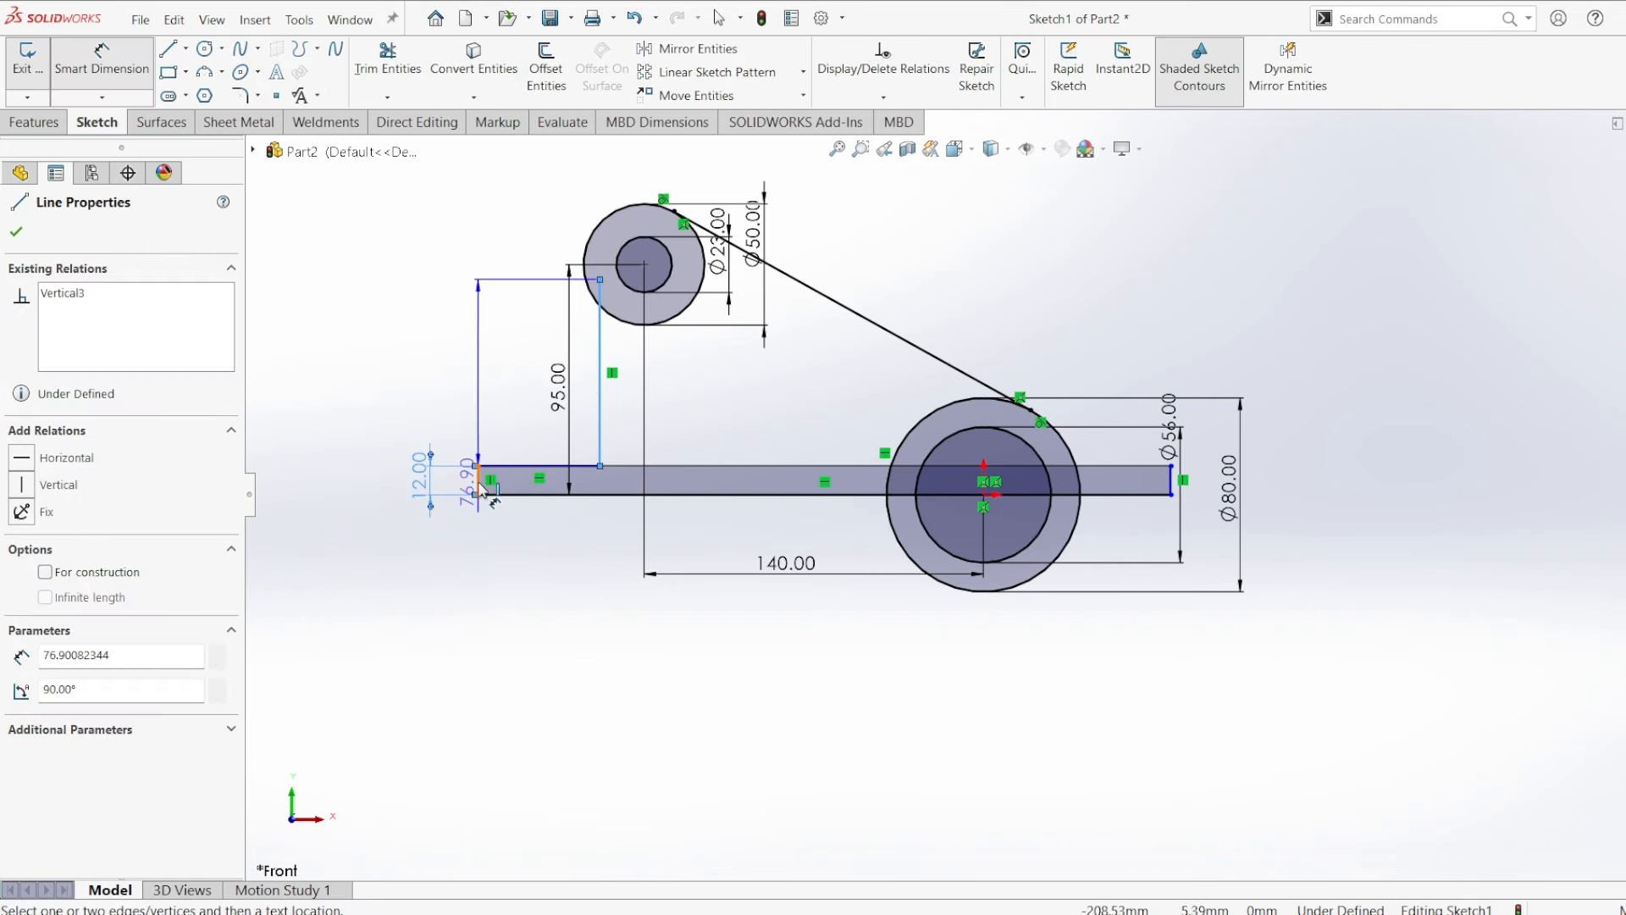
{"action": "left_click", "coordinate": [558, 571]}
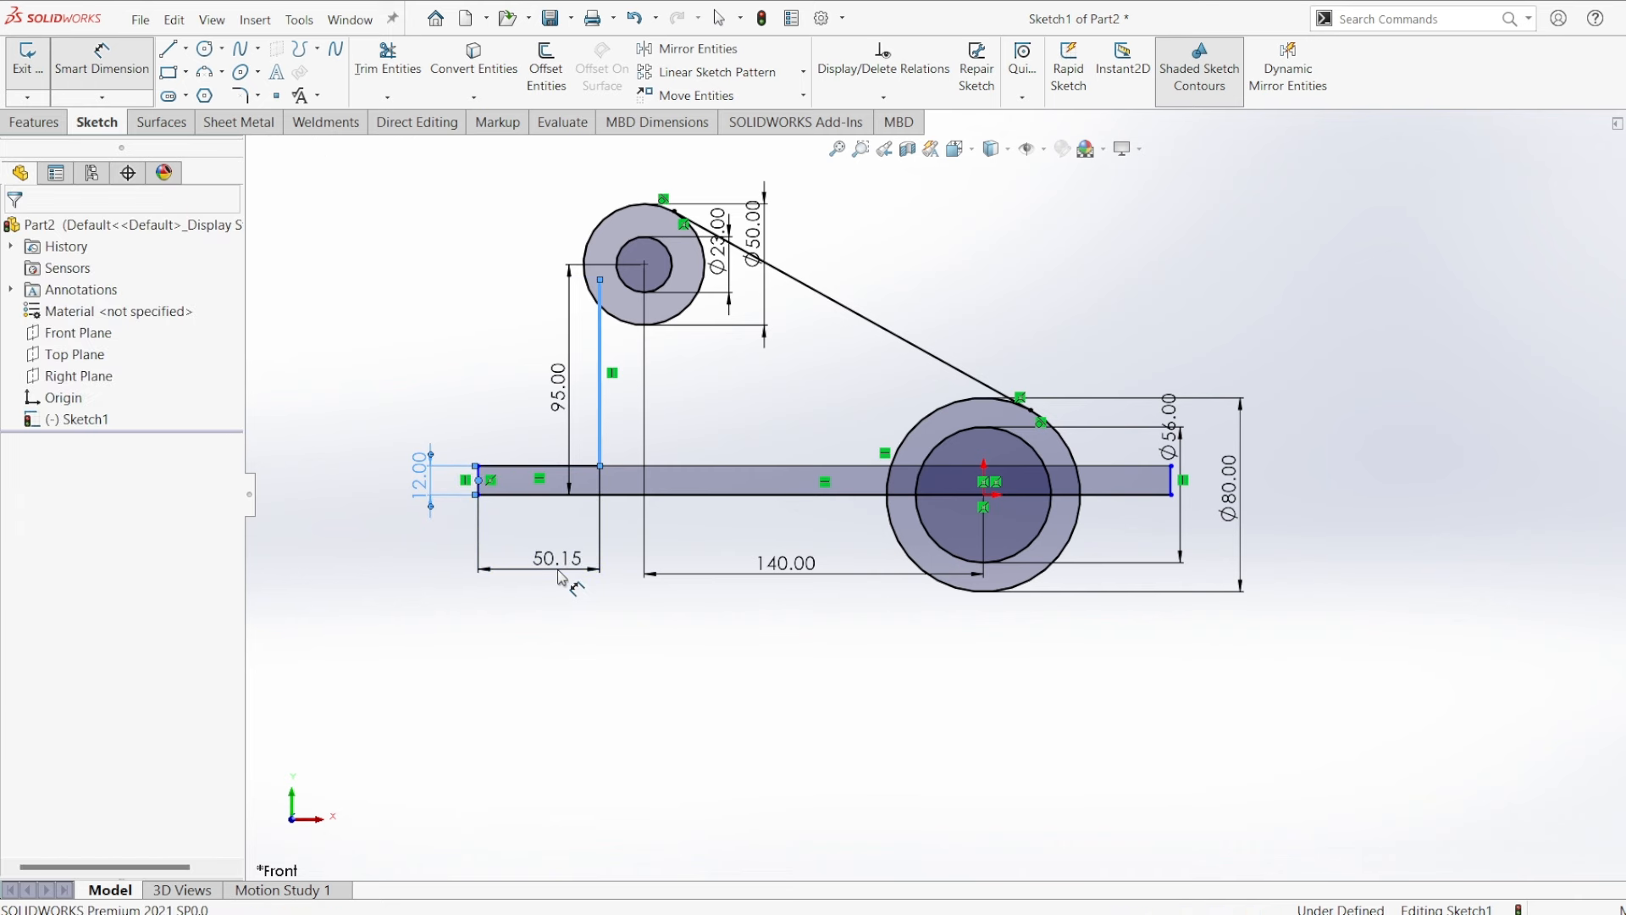
{"action": "type", "text": "40"}
{"action": "key", "text": "Return"}
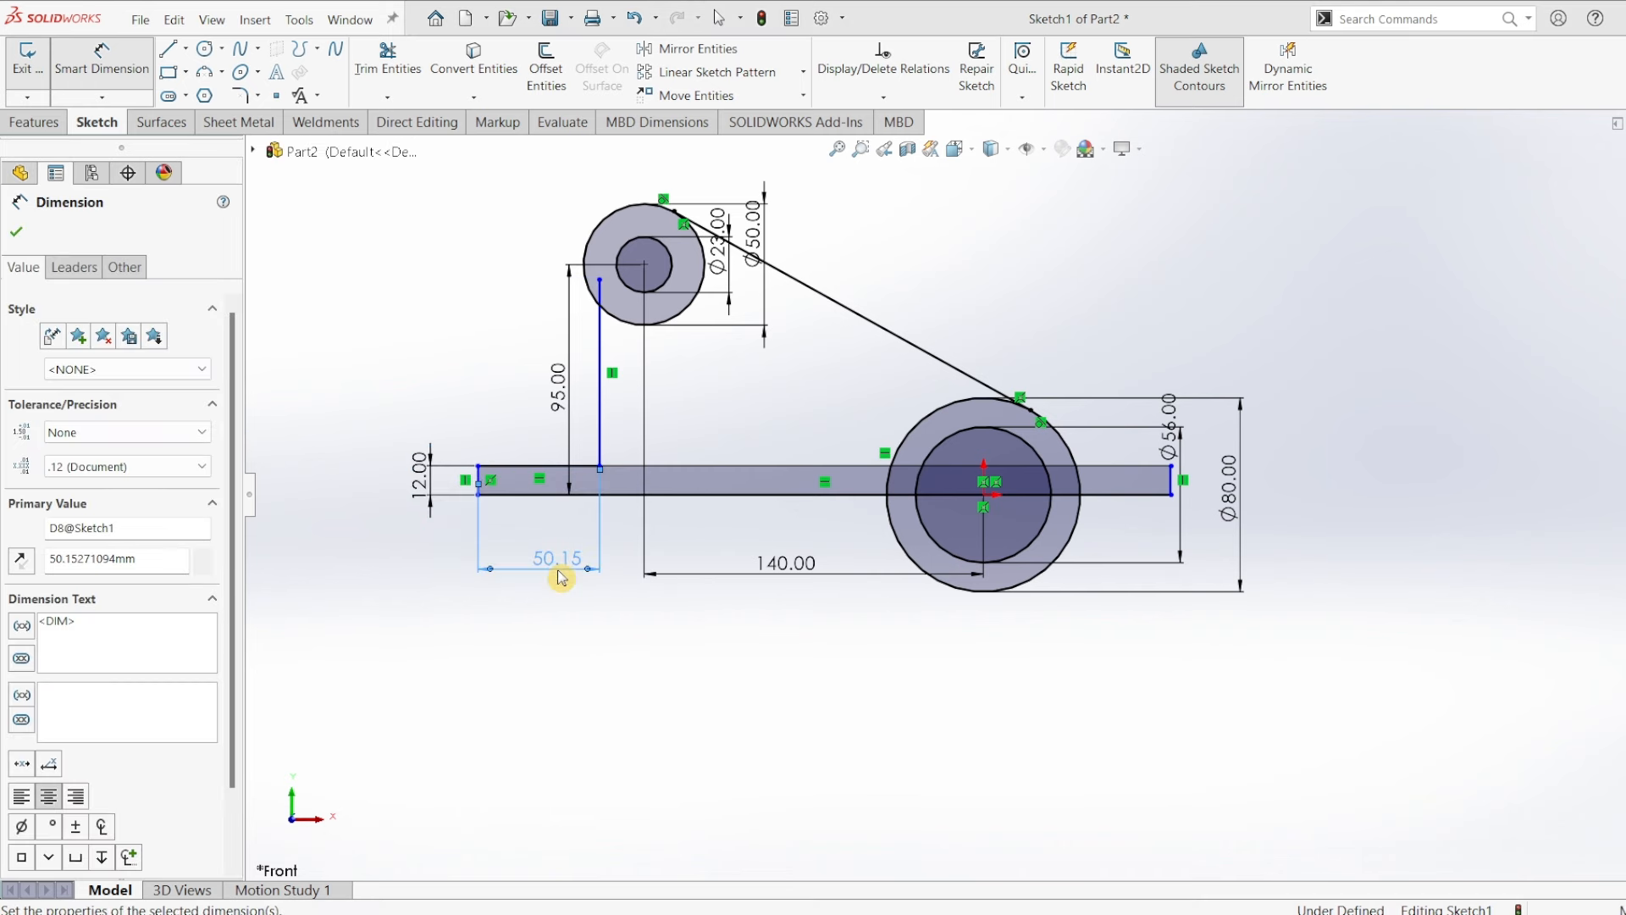
Set the horizontal distance between the upright line and the centre of the upper-left circles to 8 mm.
{"action": "left_click", "coordinate": [575, 381]}
{"action": "left_click", "coordinate": [644, 265]}
{"action": "left_click", "coordinate": [616, 637]}
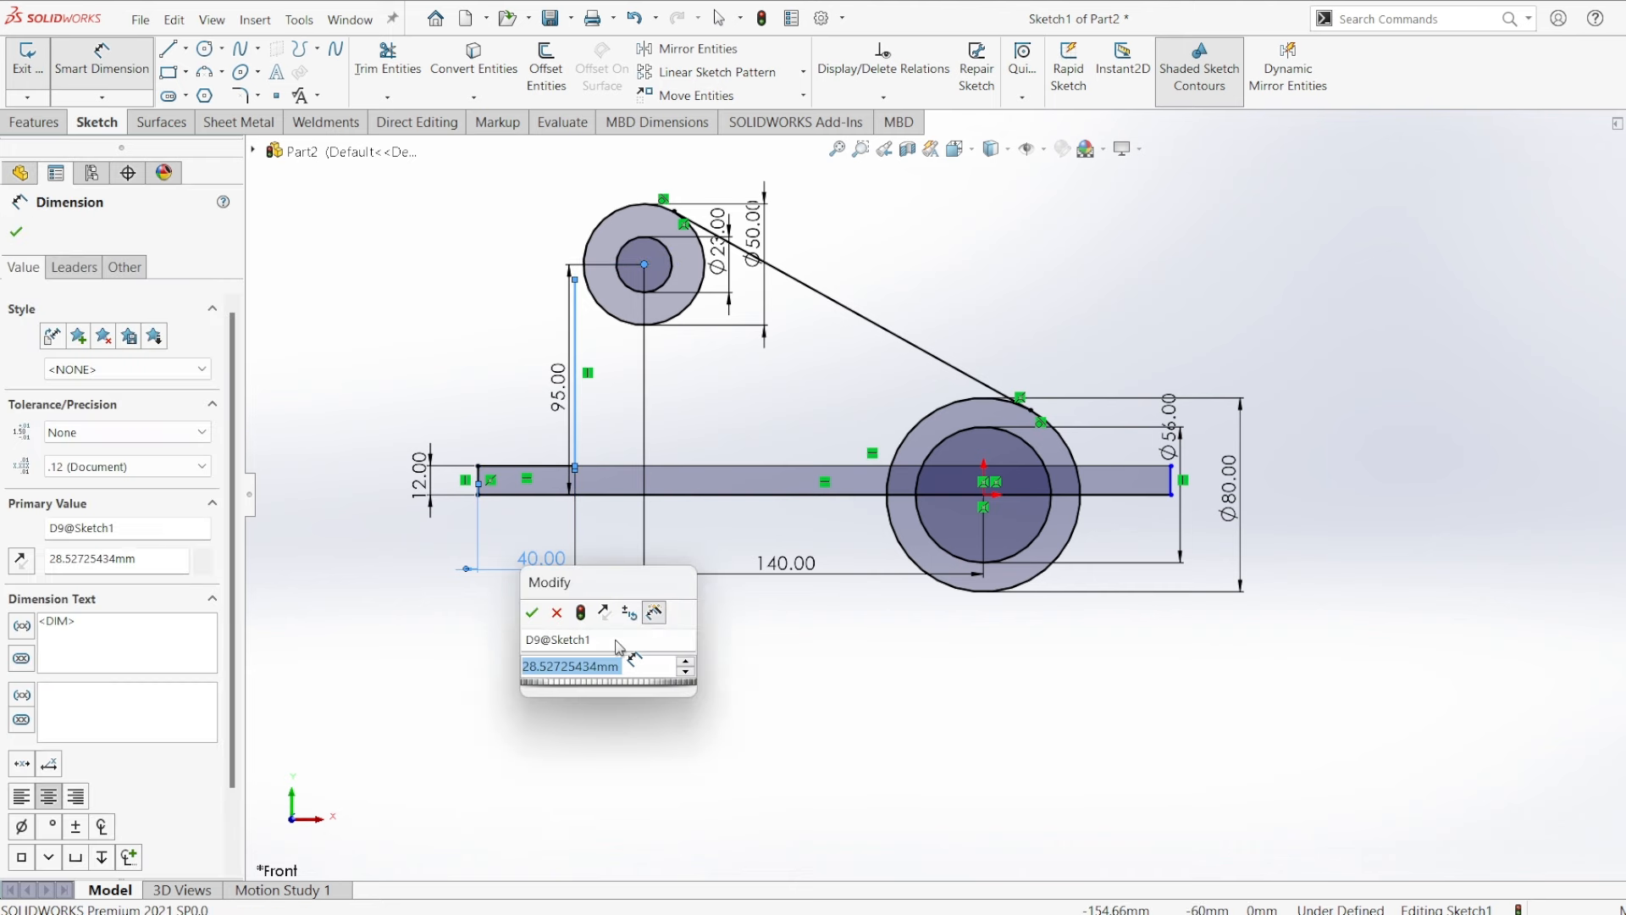
{"action": "type", "text": "8"}
{"action": "key", "text": "Return"}
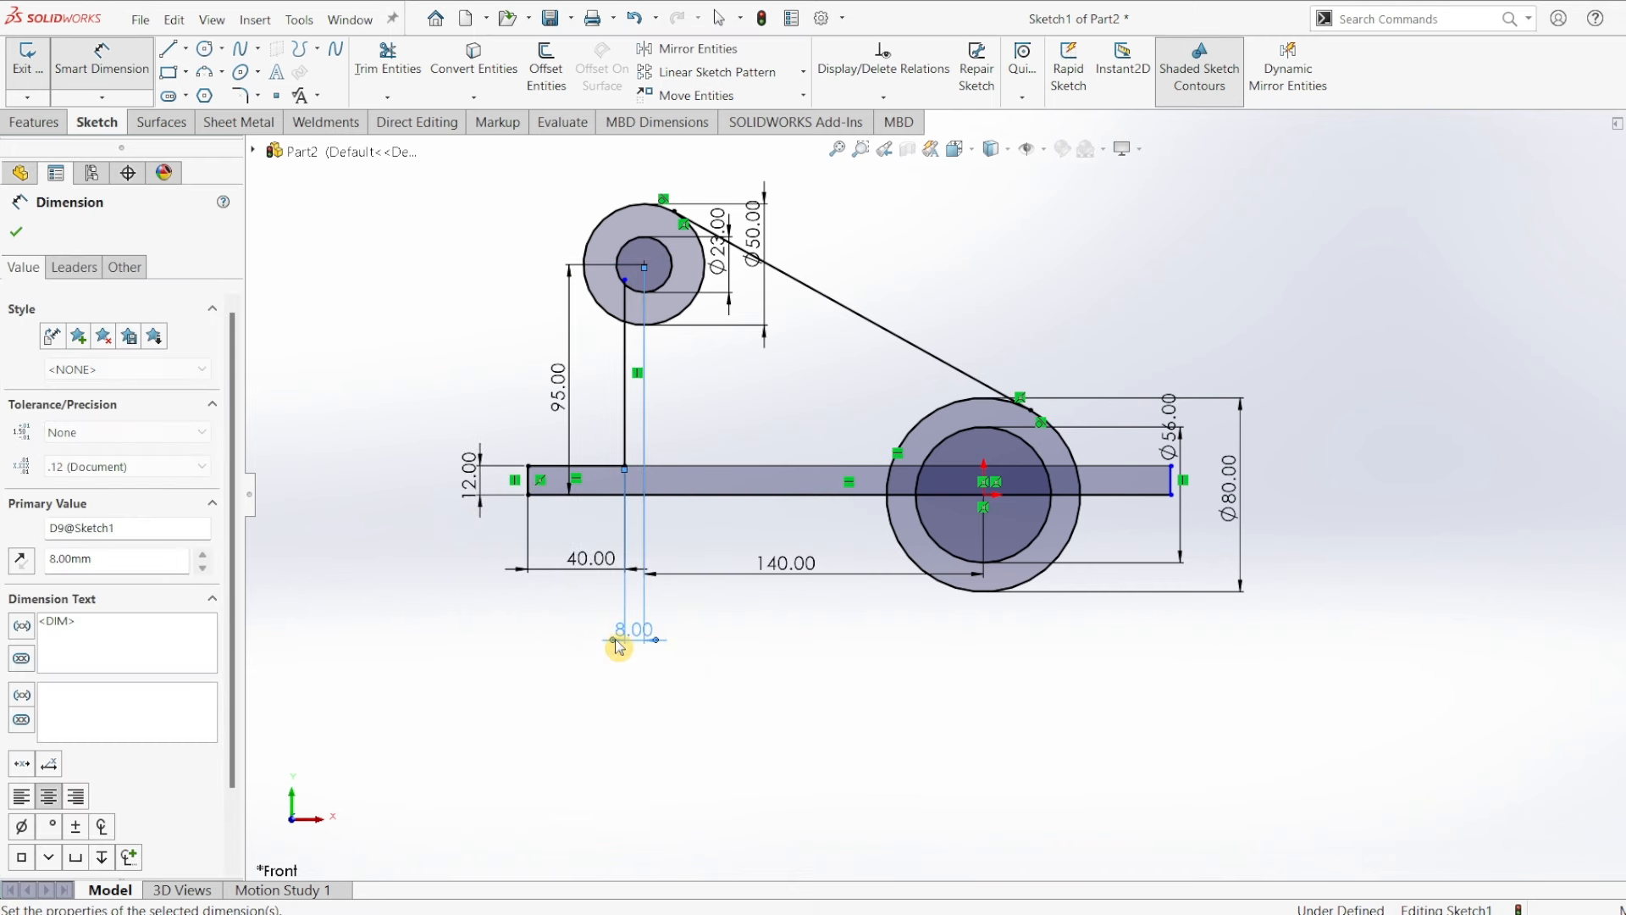
Set the overall length of the base between its left and right end edges to 260 mm.
{"action": "left_click", "coordinate": [528, 481]}
{"action": "left_click", "coordinate": [1171, 481]}
{"action": "left_click", "coordinate": [833, 700]}
{"action": "type", "text": "260"}
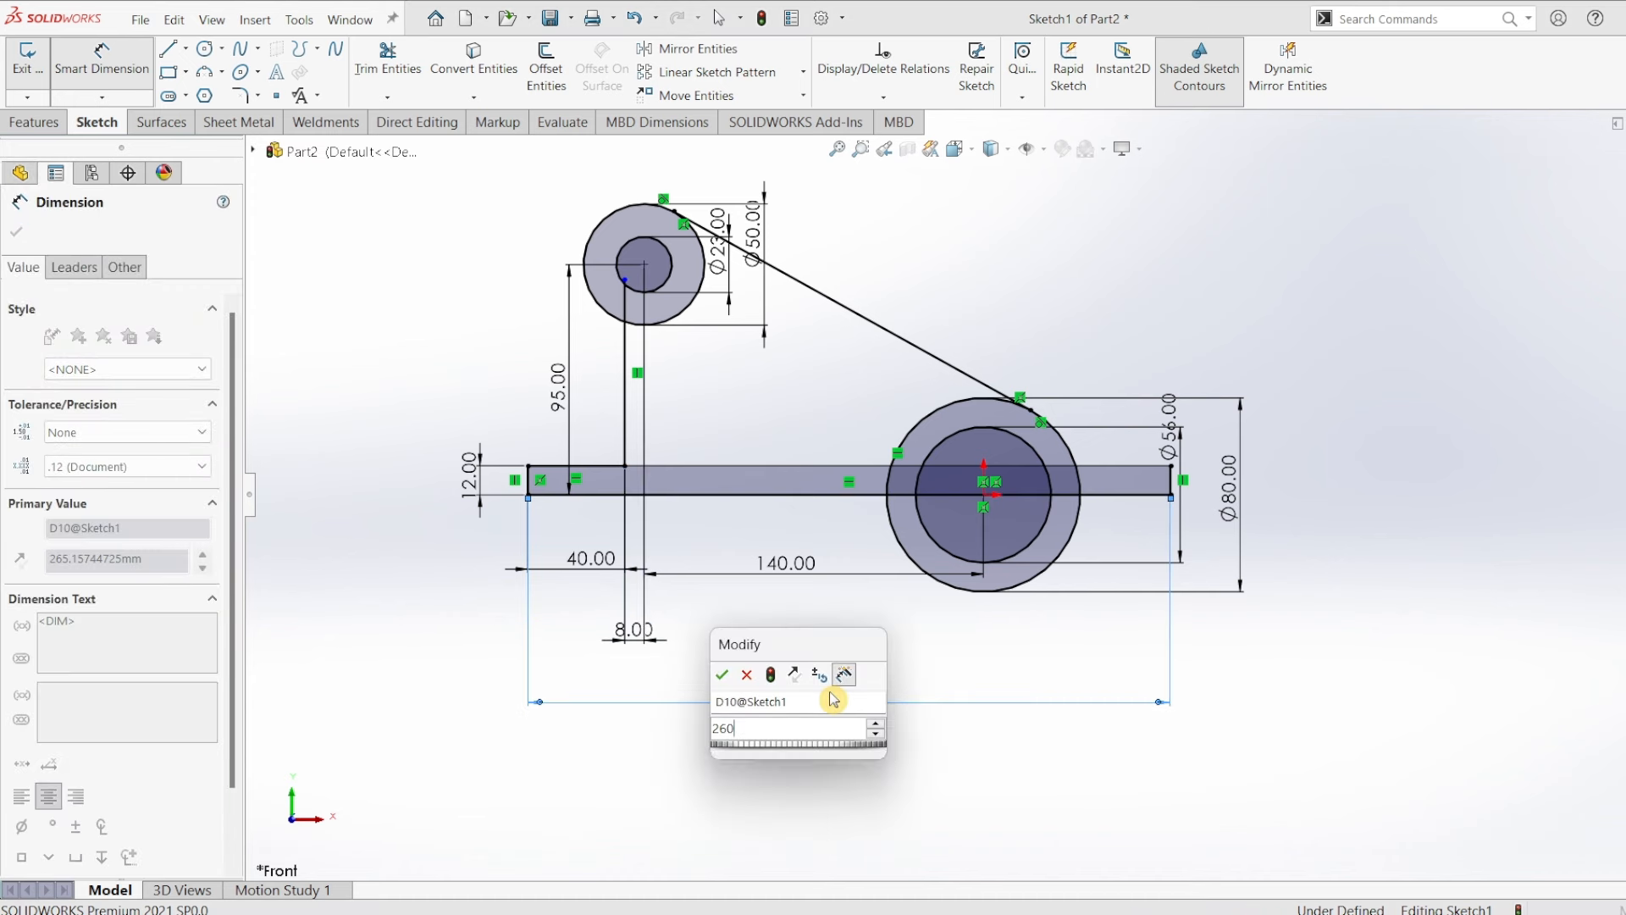
{"action": "key", "text": "Return"}
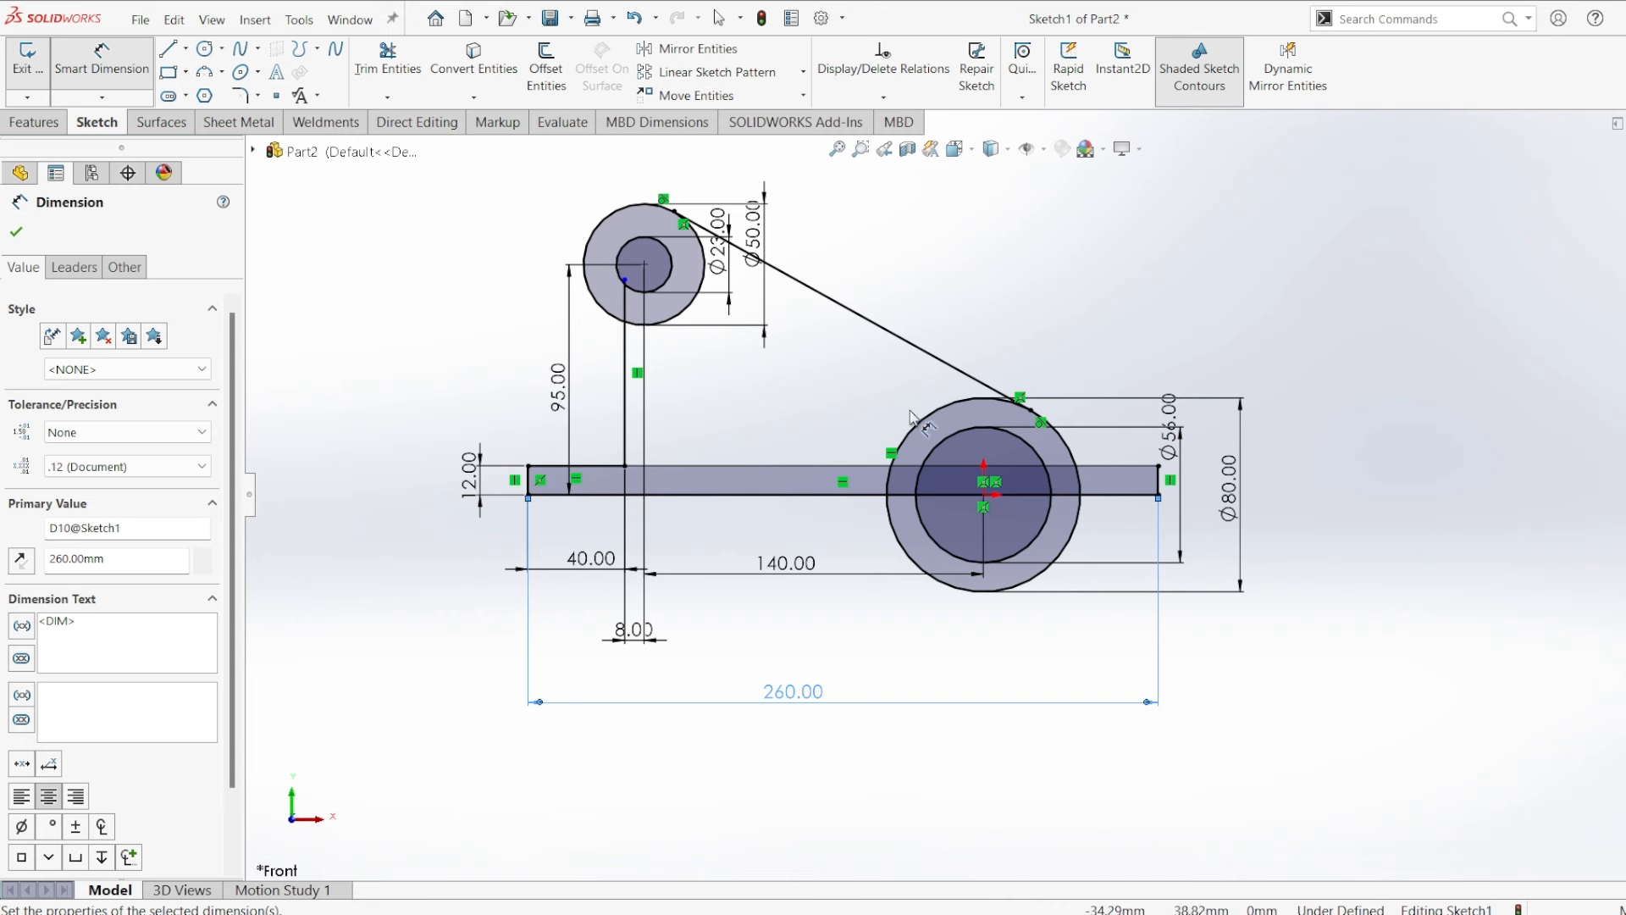
Trim away the parts of the vertical upright line that lie inside the 50 mm and 23 mm circles.
{"action": "left_click", "coordinate": [388, 86]}
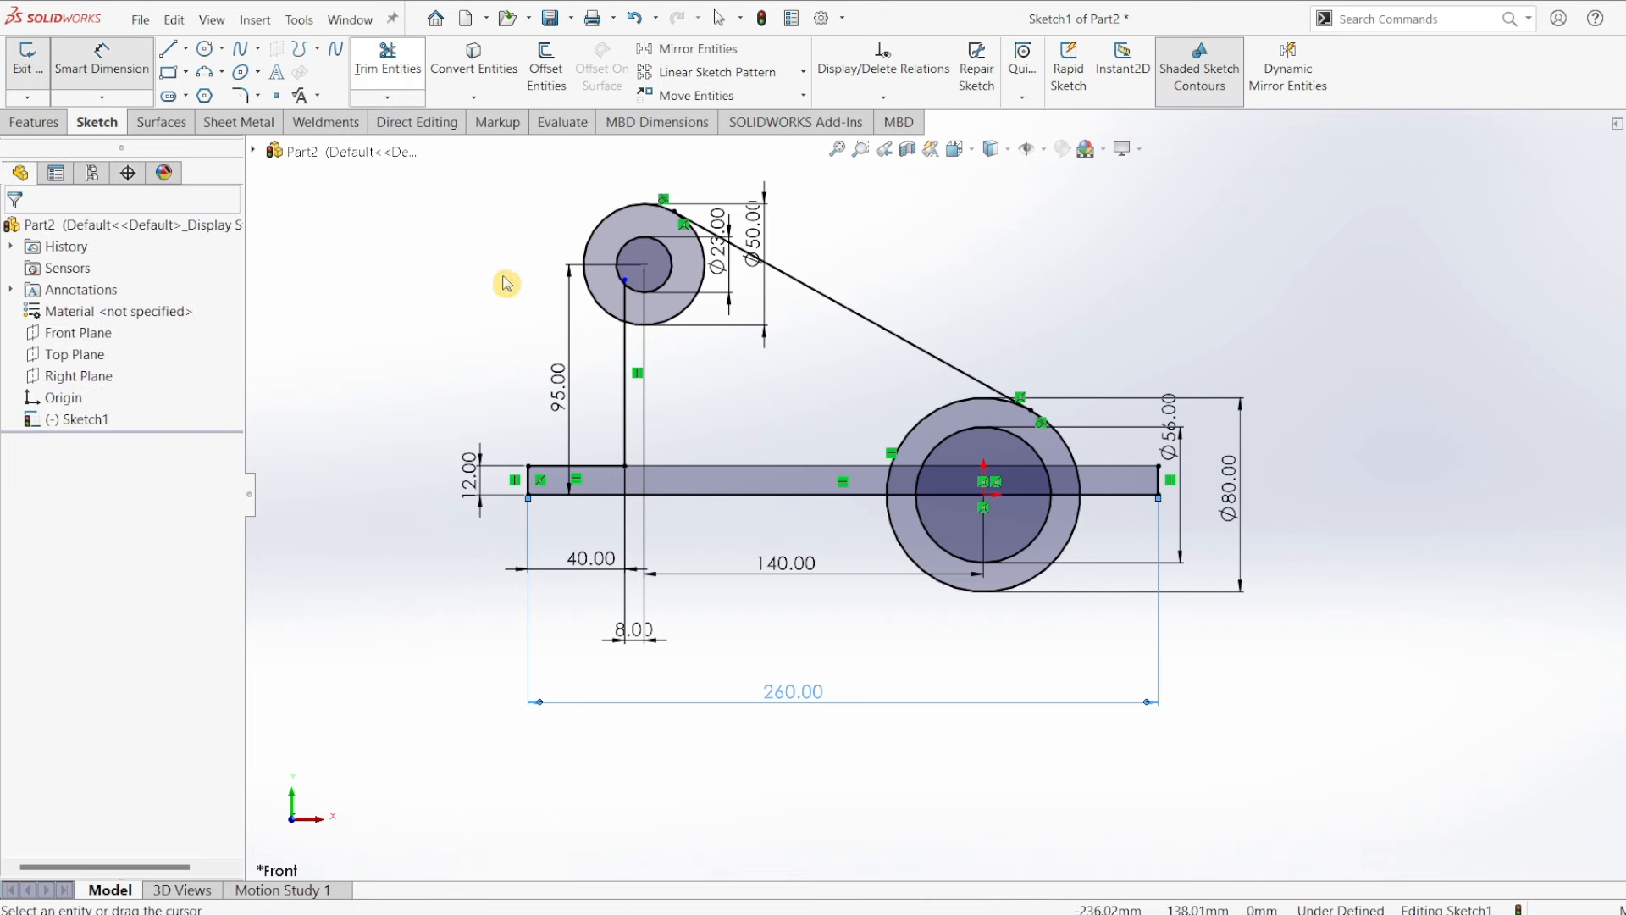
{"action": "scroll", "coordinate": [630, 316], "scroll_direction": "down", "scroll_amount": 2}
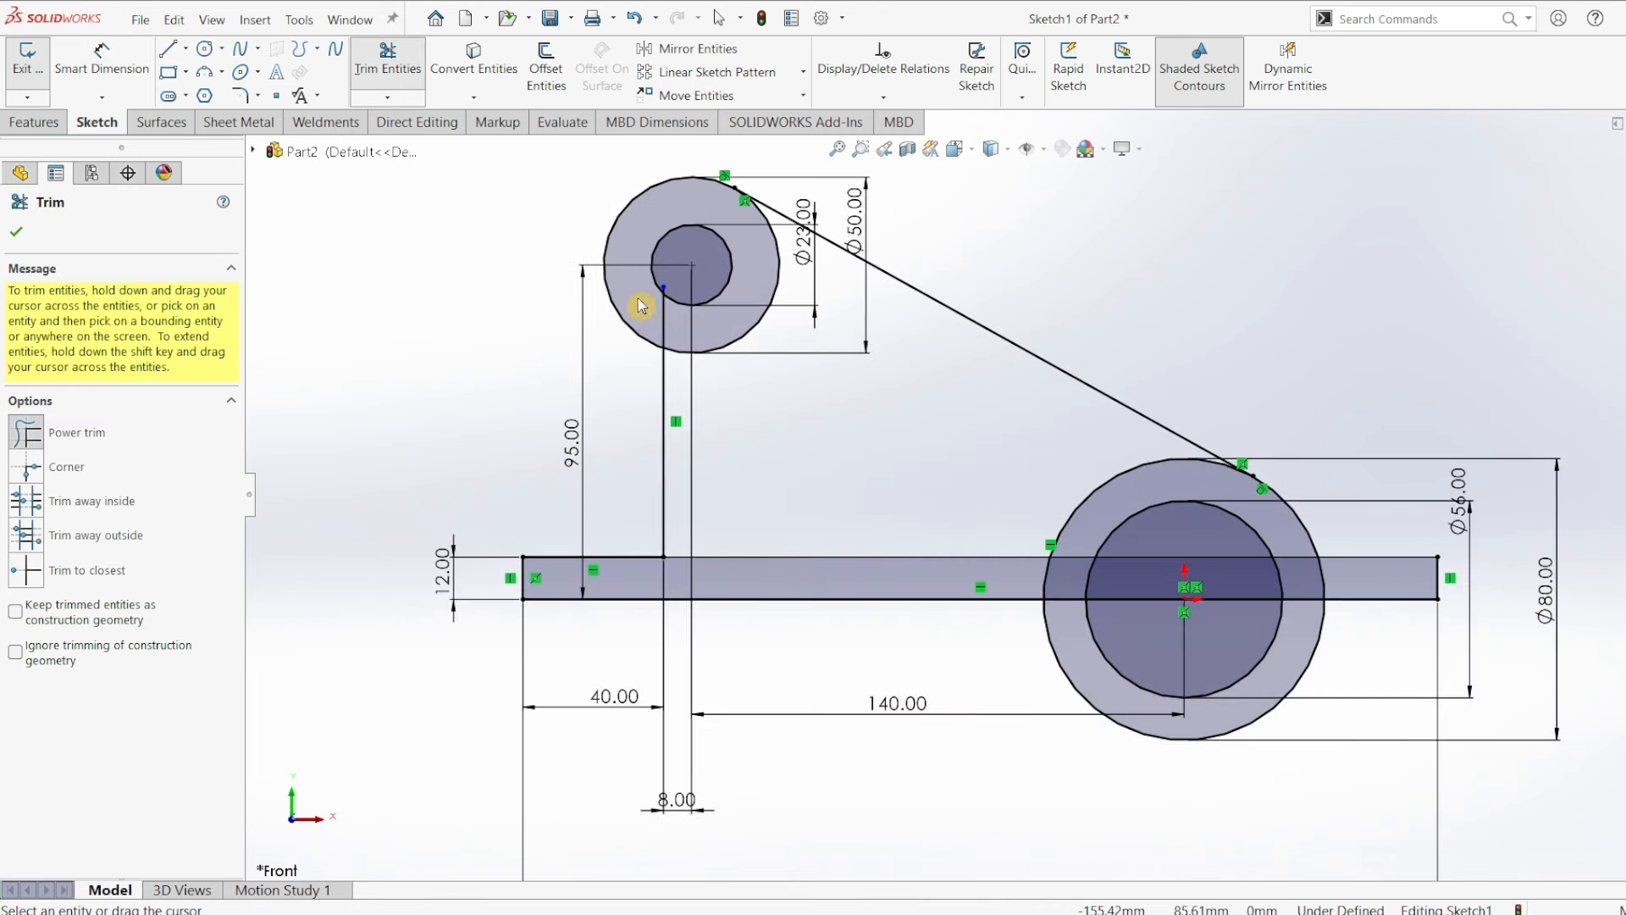
{"action": "left_click_drag", "start_coordinate": [646, 294], "coordinate": [692, 326]}
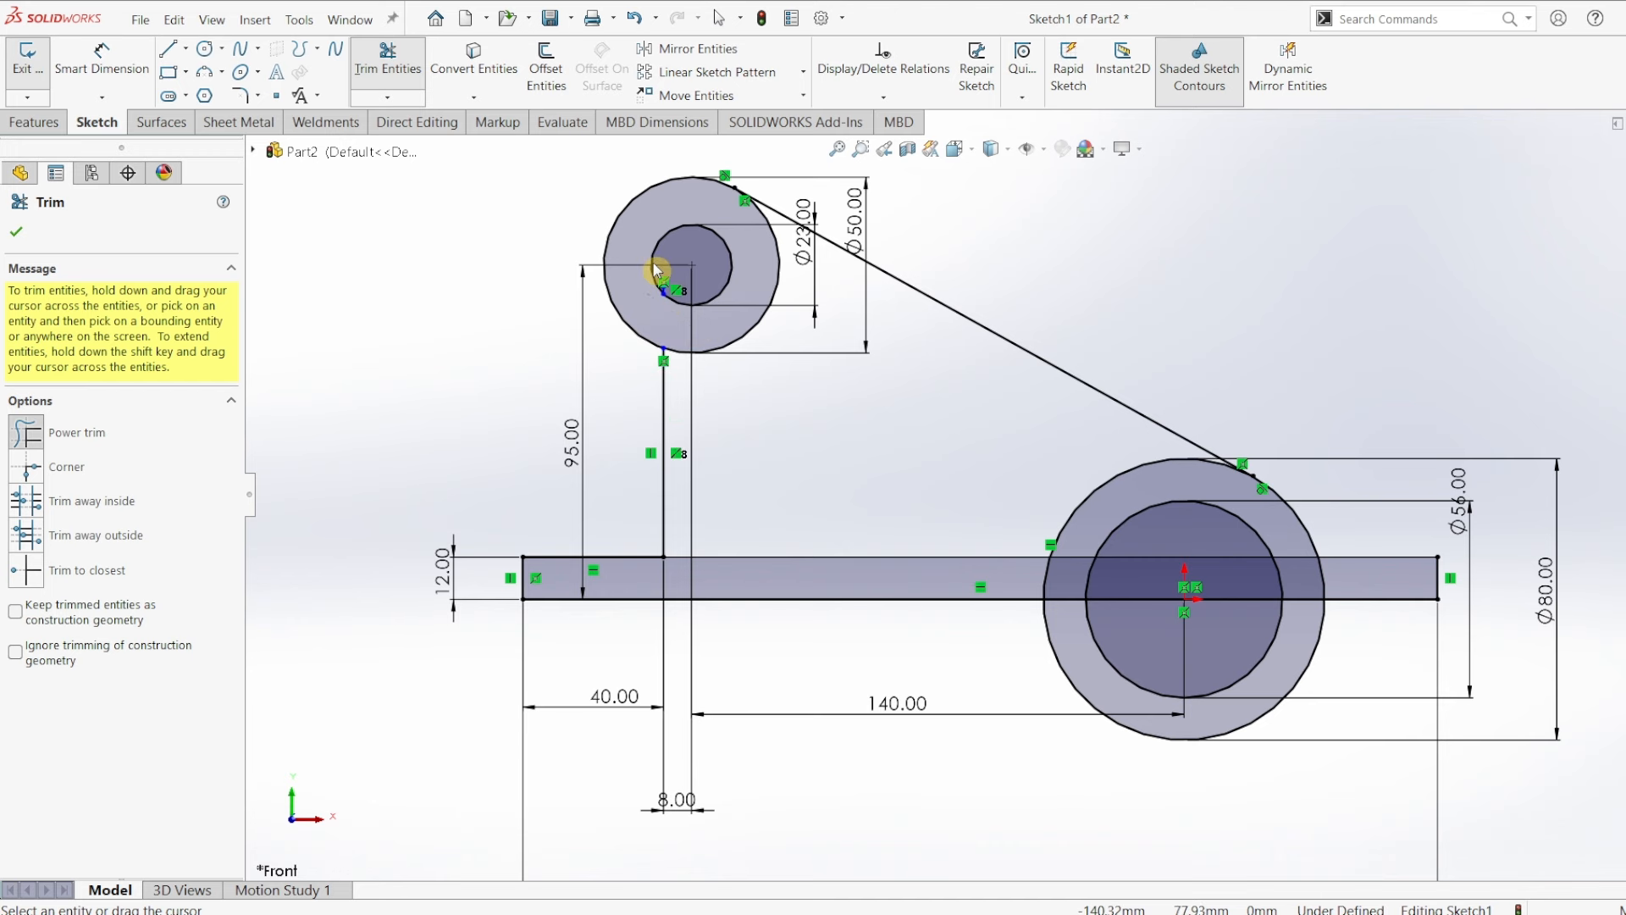
{"action": "scroll", "coordinate": [666, 309], "scroll_direction": "down", "scroll_amount": 8}
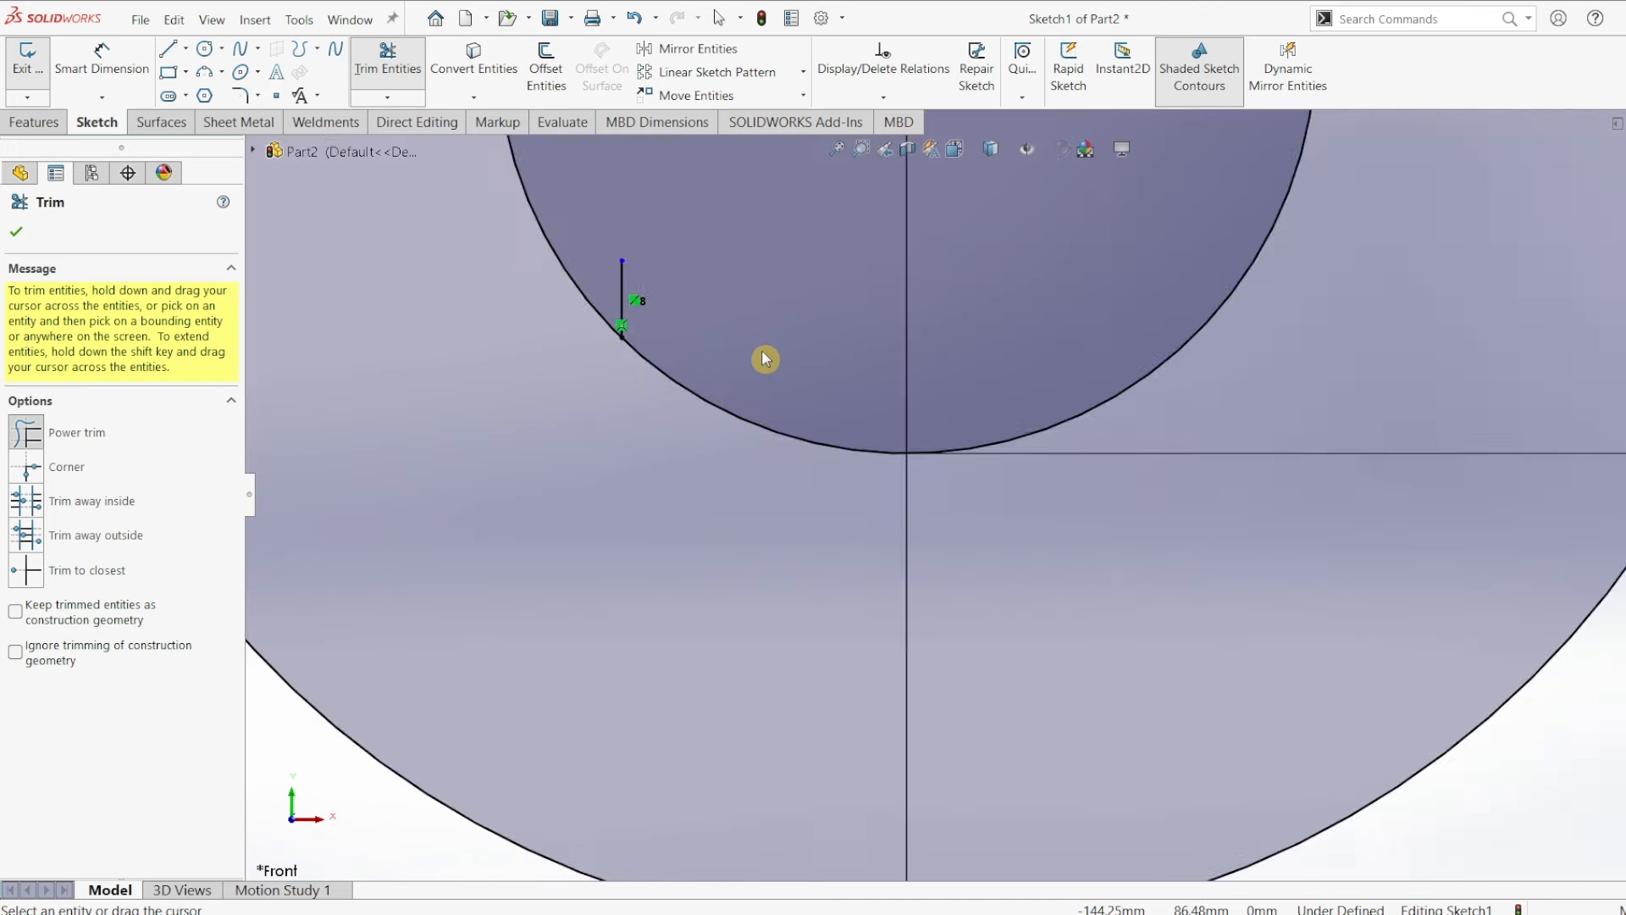
{"action": "scroll", "coordinate": [621, 327], "scroll_direction": "up", "scroll_amount": 5}
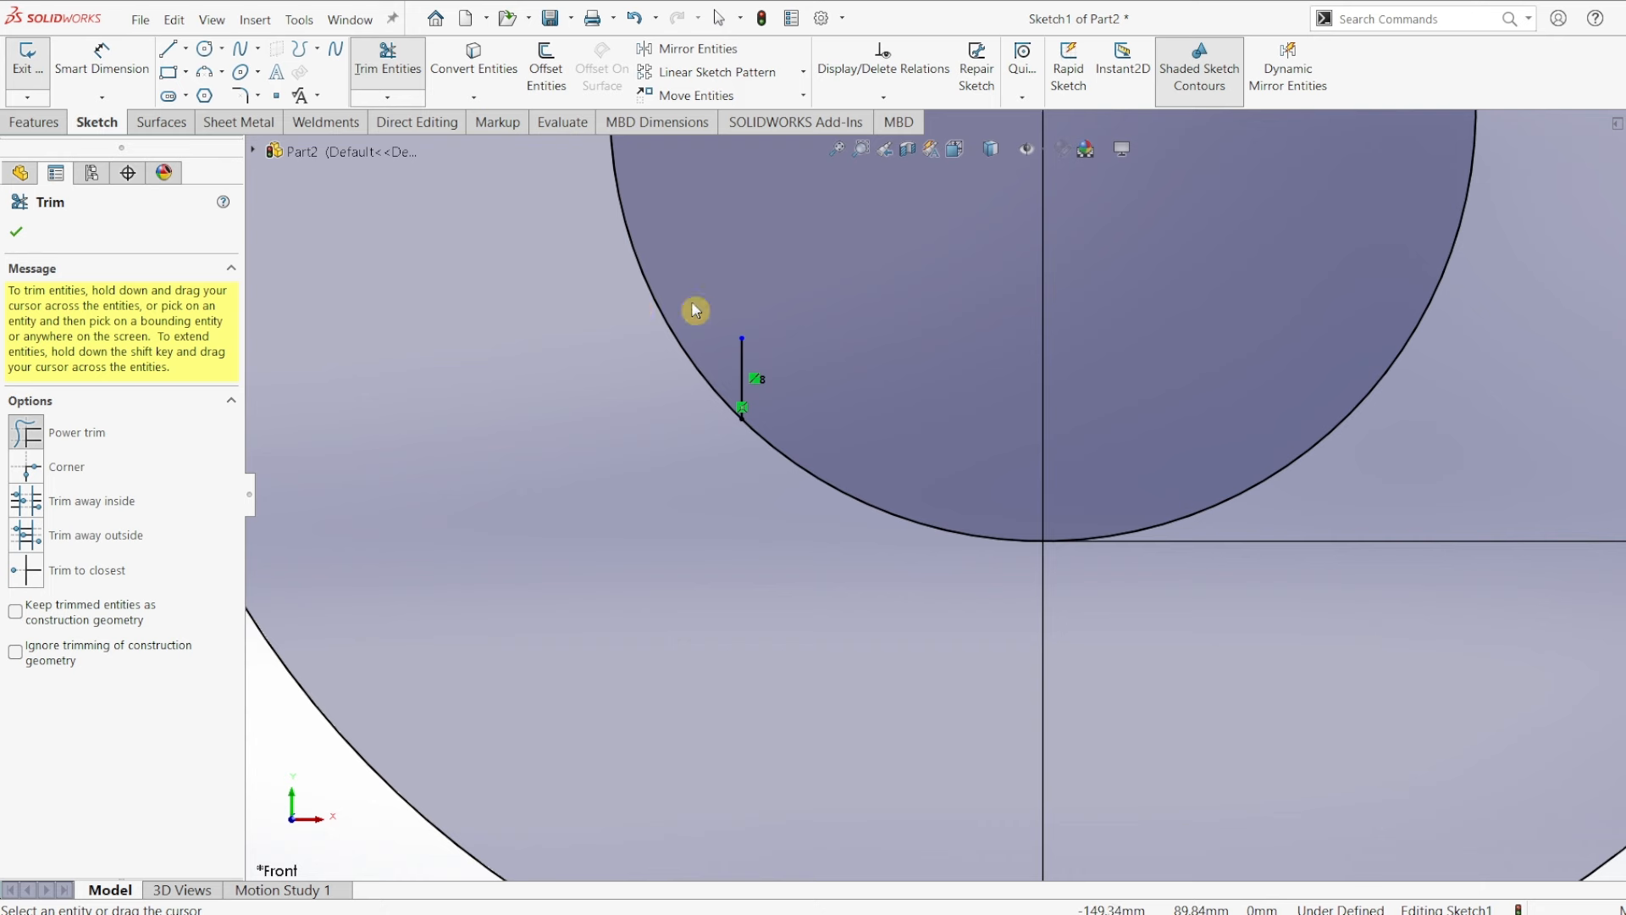
{"action": "left_click_drag", "start_coordinate": [693, 302], "coordinate": [763, 396]}
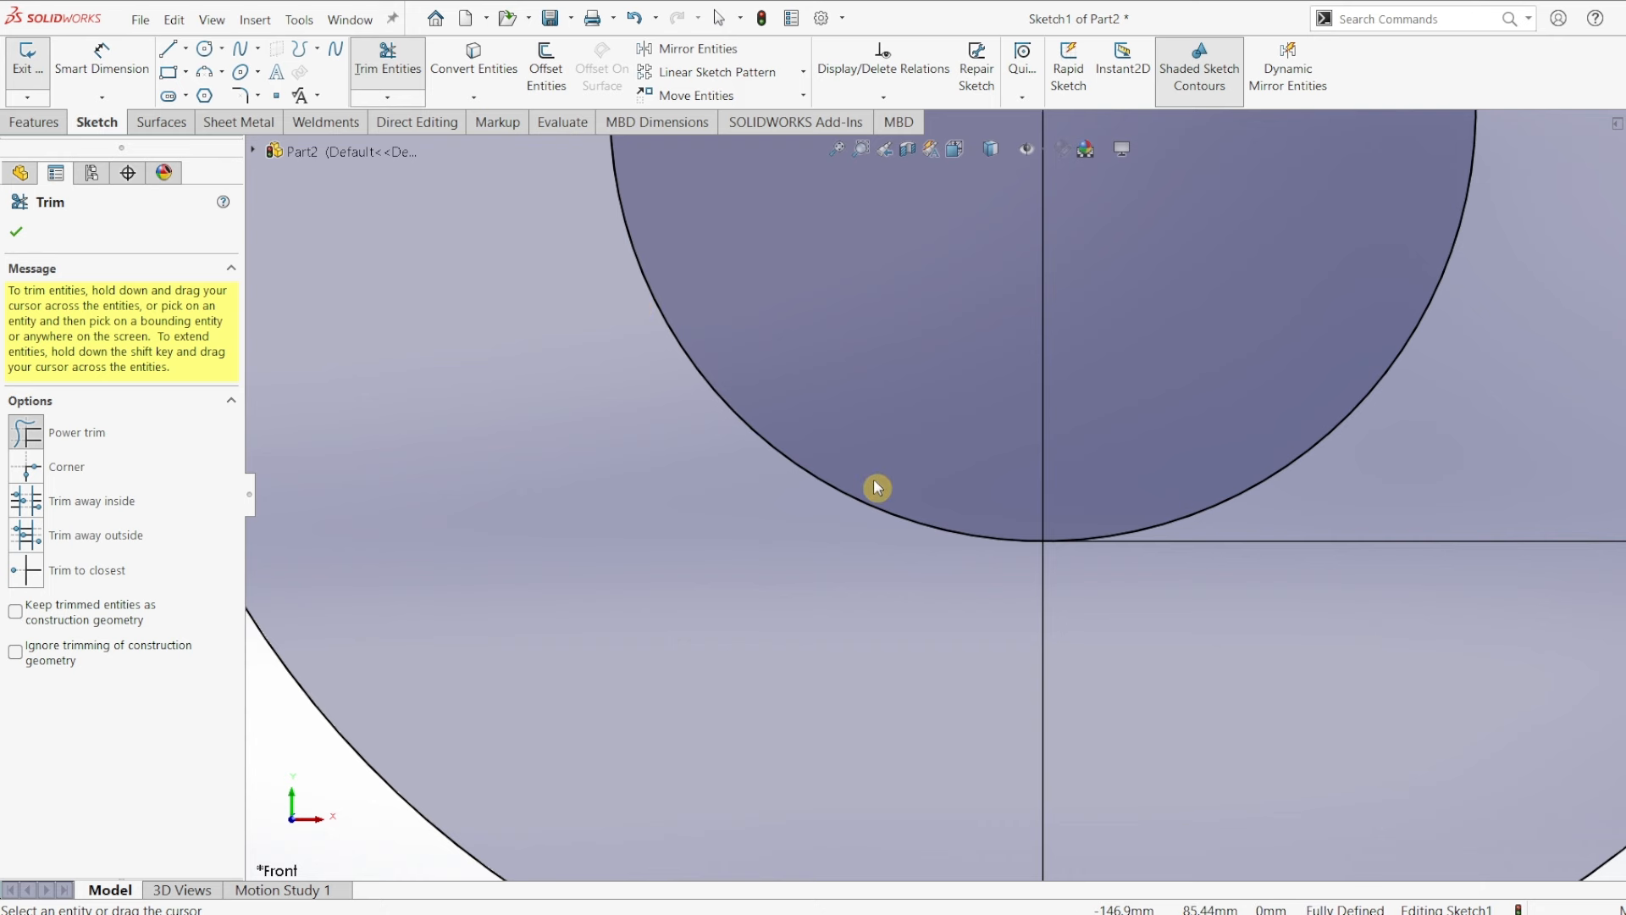
Trim the 56 mm and 80 mm circles to their upper halves and remove the base line segments crossing the resulting arch.
{"action": "scroll", "coordinate": [877, 488], "scroll_direction": "up", "scroll_amount": 6}
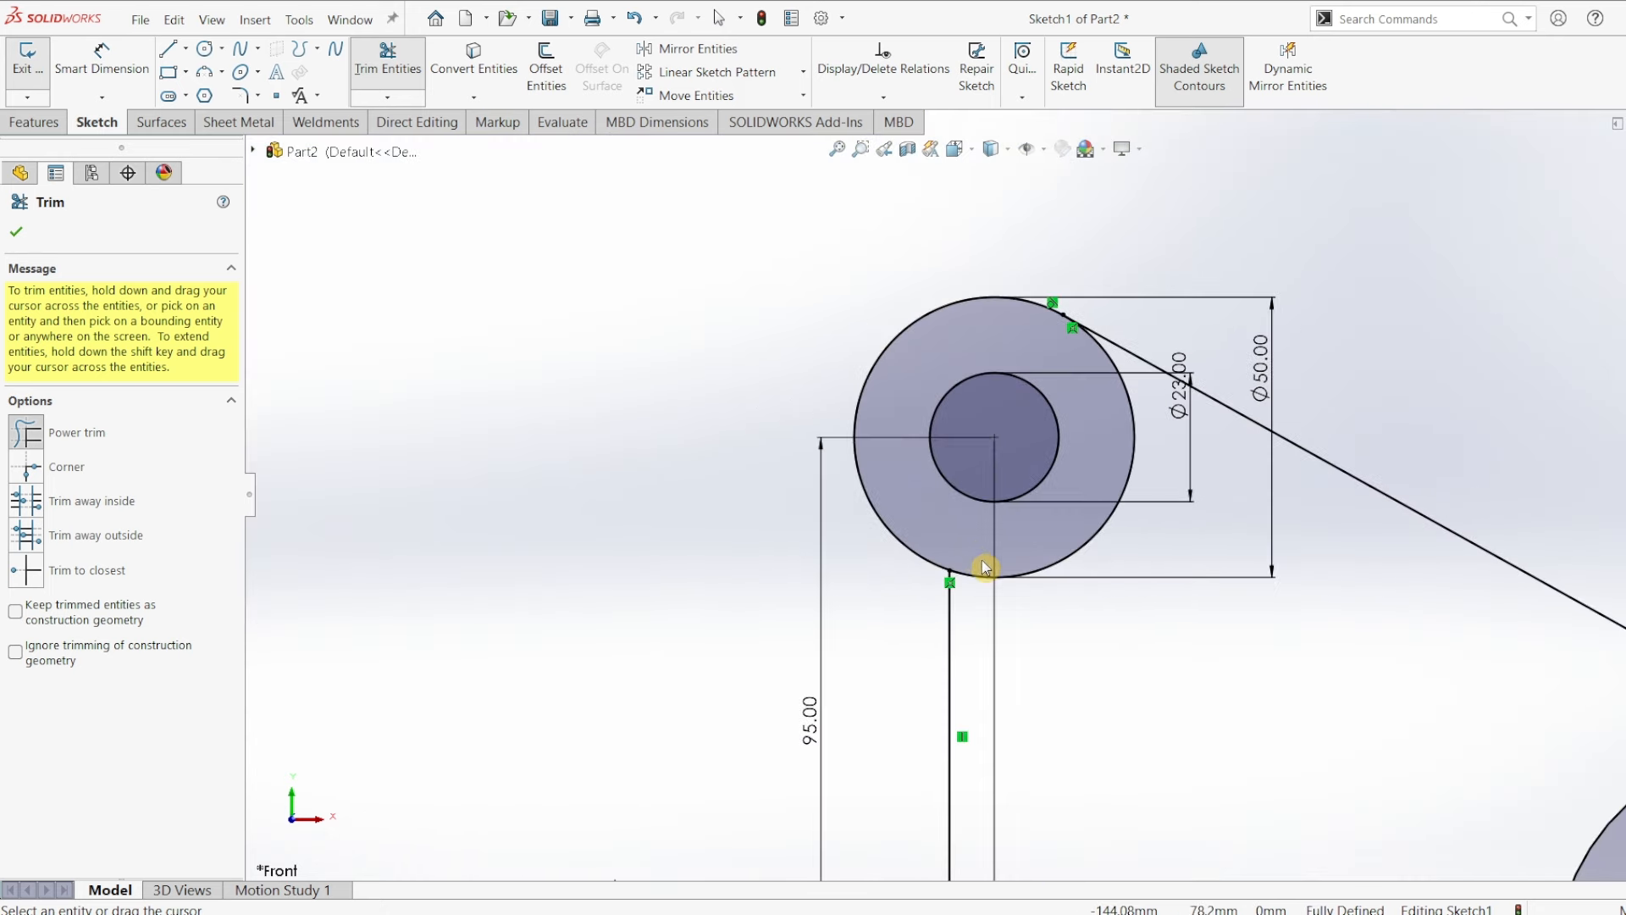
{"action": "scroll", "coordinate": [985, 568], "scroll_direction": "up", "scroll_amount": 5}
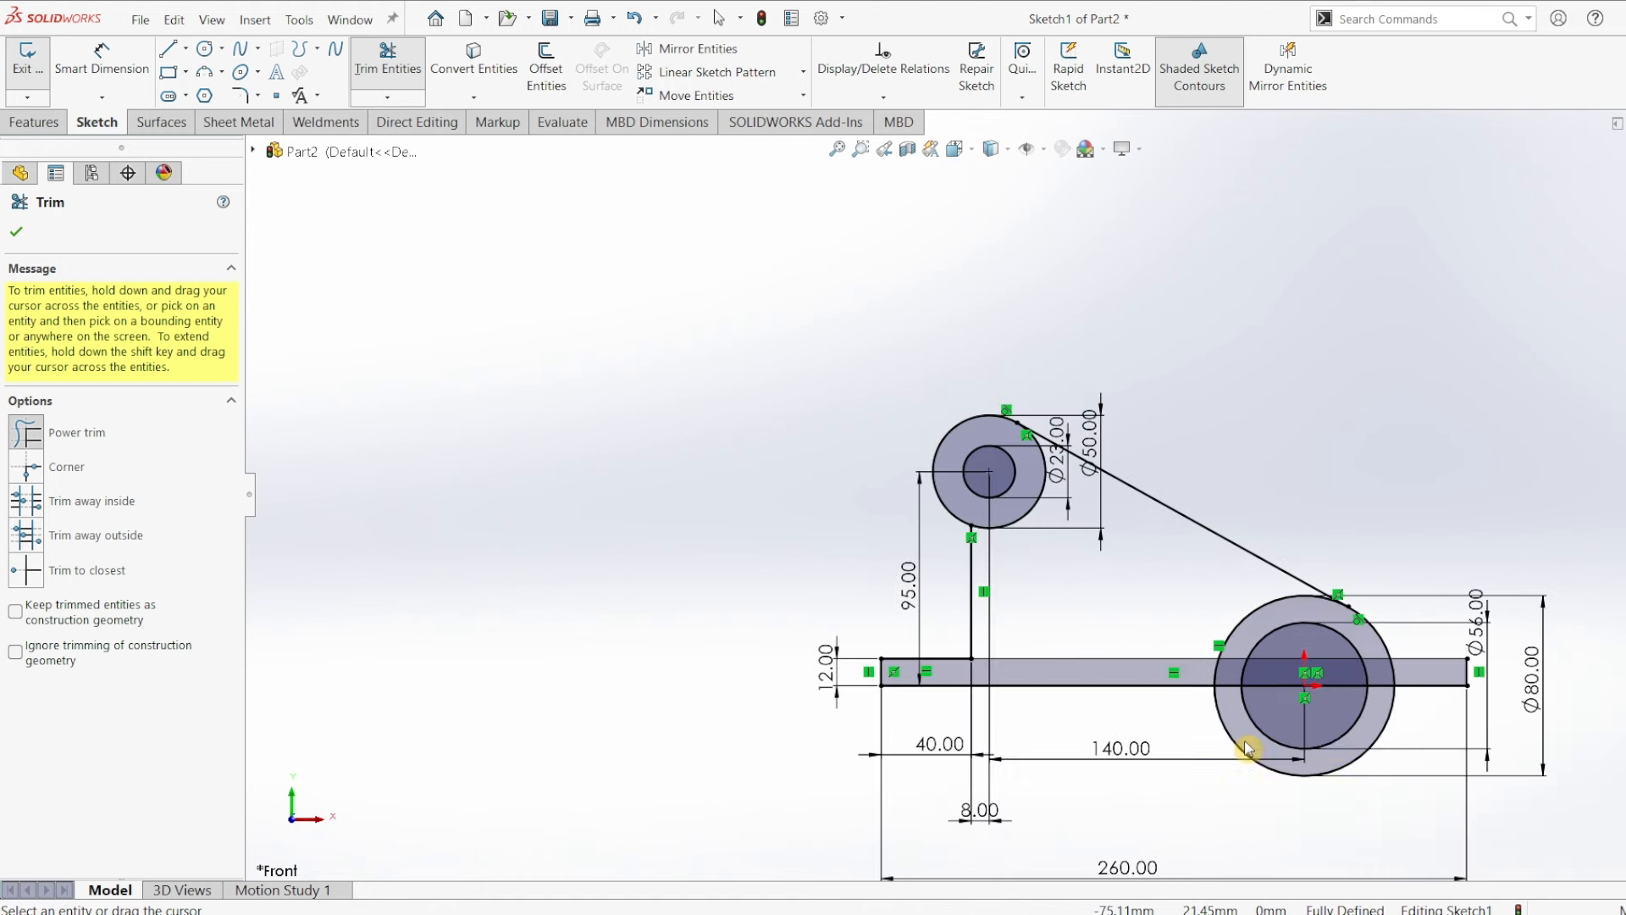
{"action": "scroll", "coordinate": [1385, 737], "scroll_direction": "down", "scroll_amount": 3}
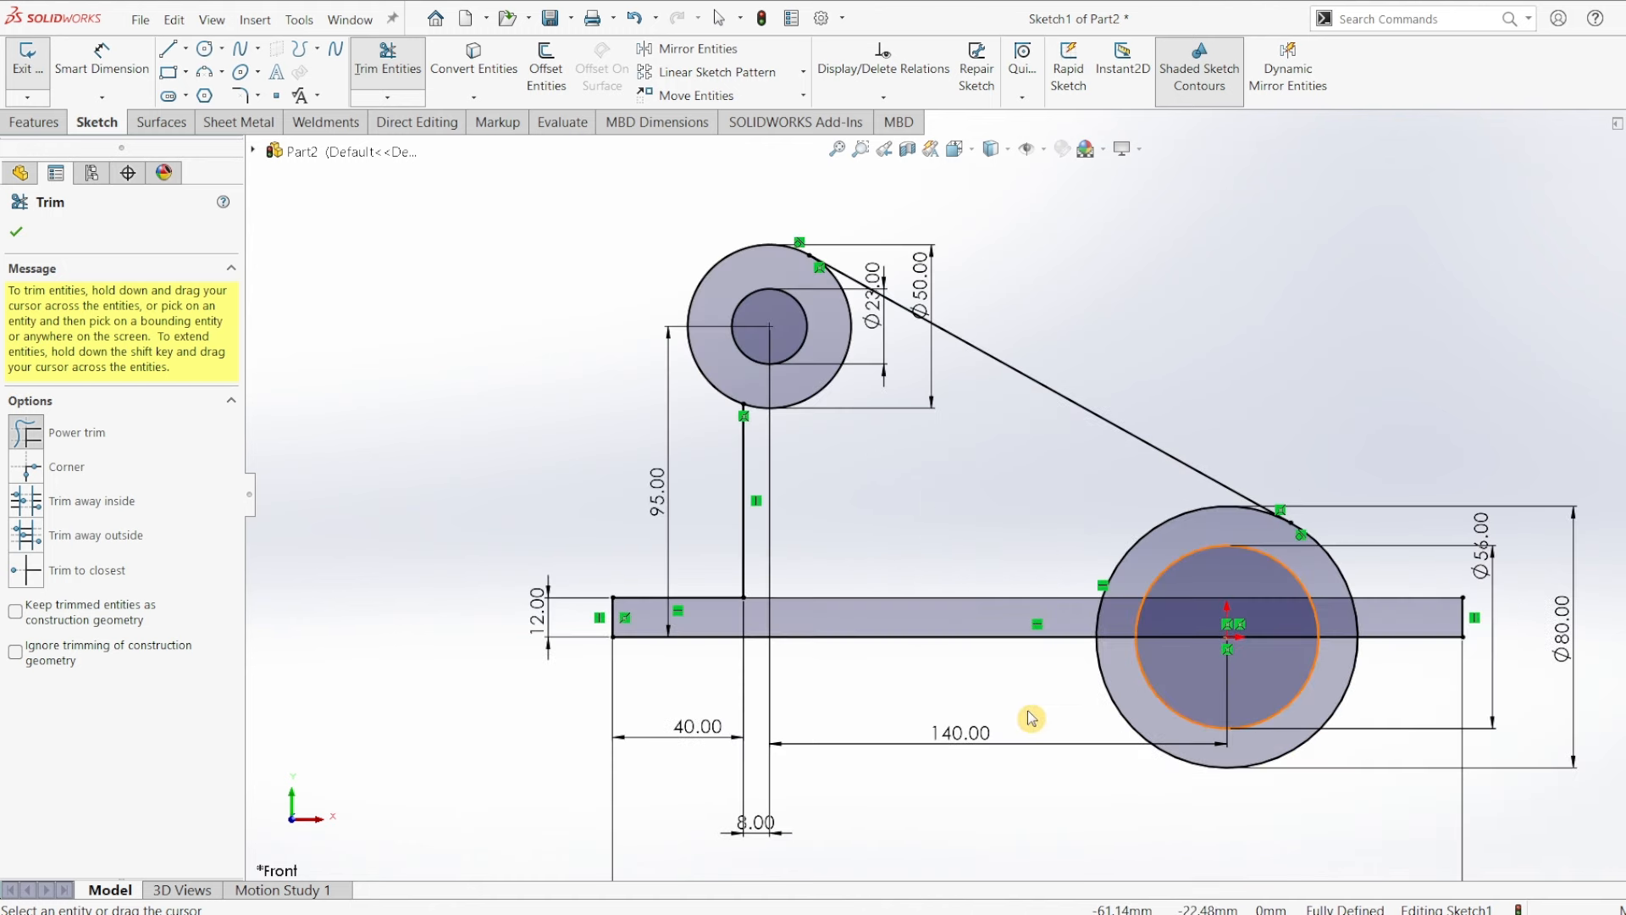
{"action": "mouse_move", "coordinate": [1028, 708]}
{"action": "left_mouse_down"}
{"action": "mouse_move", "coordinate": [1395, 713]}
{"action": "mouse_move", "coordinate": [1110, 696]}
{"action": "left_mouse_up"}
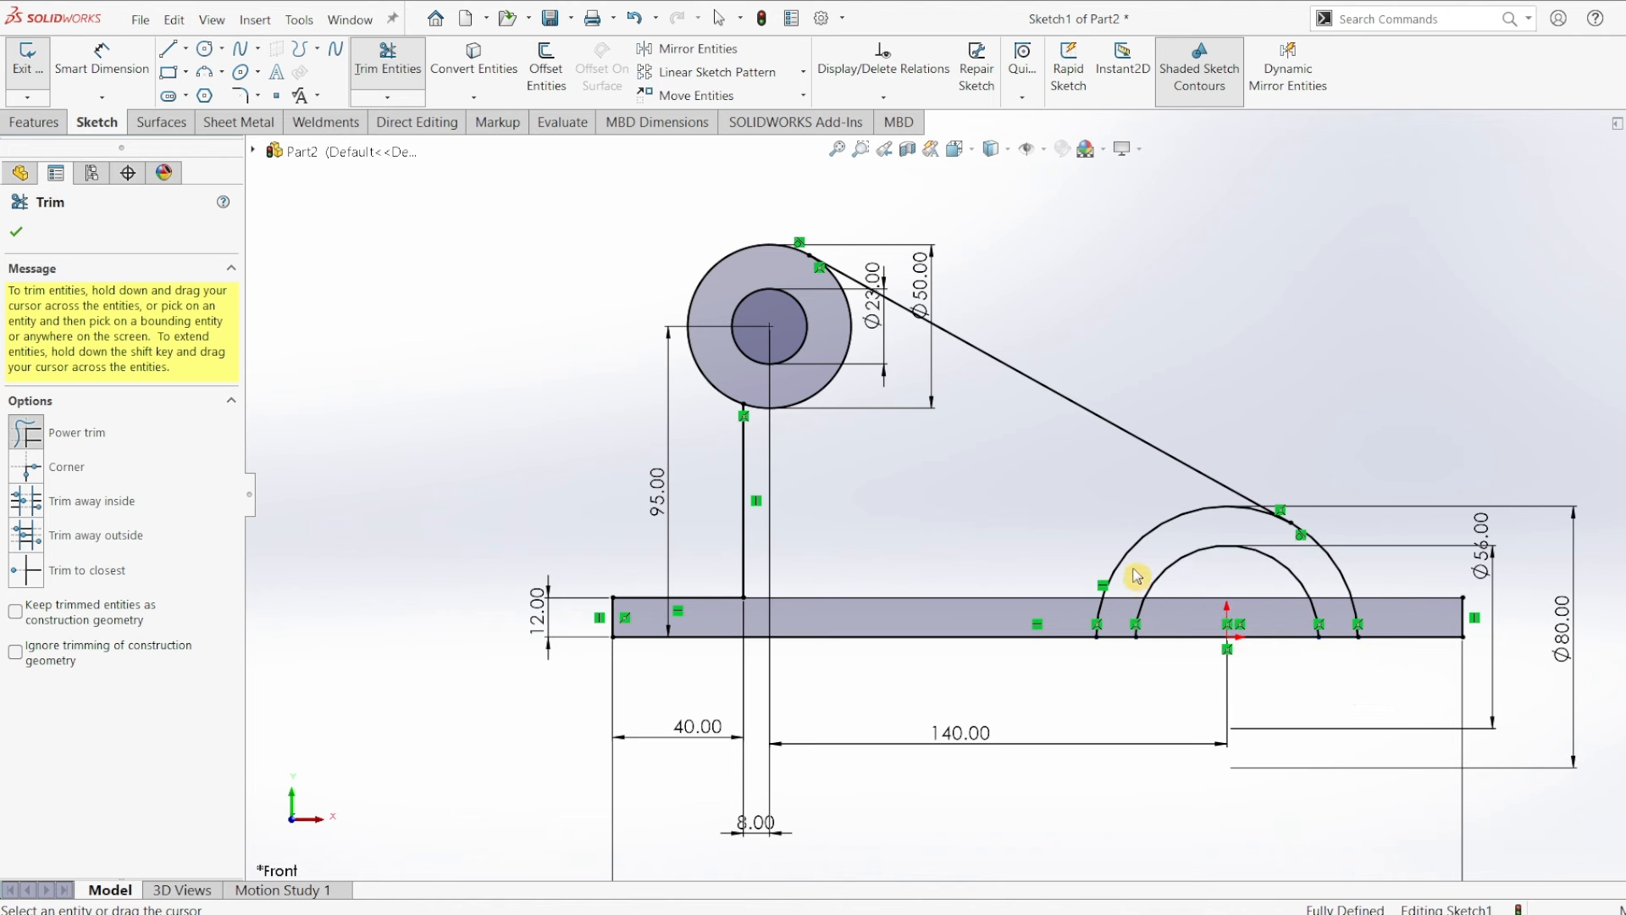
{"action": "left_click_drag", "start_coordinate": [1122, 590], "coordinate": [1115, 619]}
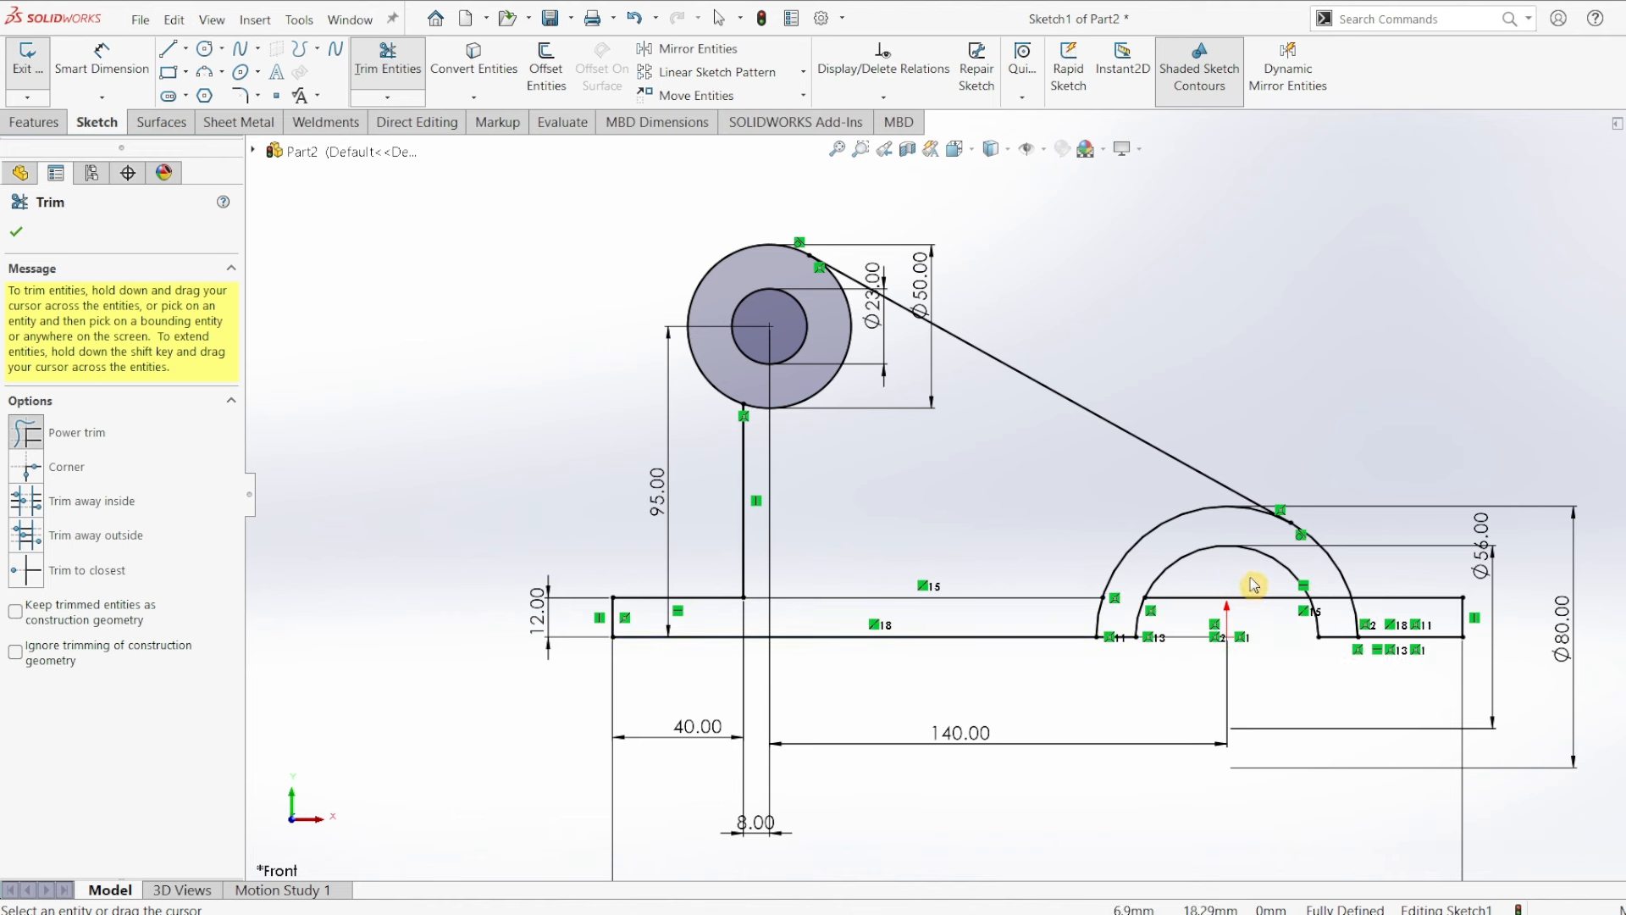
{"action": "mouse_move", "coordinate": [1256, 617]}
{"action": "left_mouse_down"}
{"action": "mouse_move", "coordinate": [1252, 586]}
{"action": "mouse_move", "coordinate": [1327, 612]}
{"action": "left_mouse_up"}
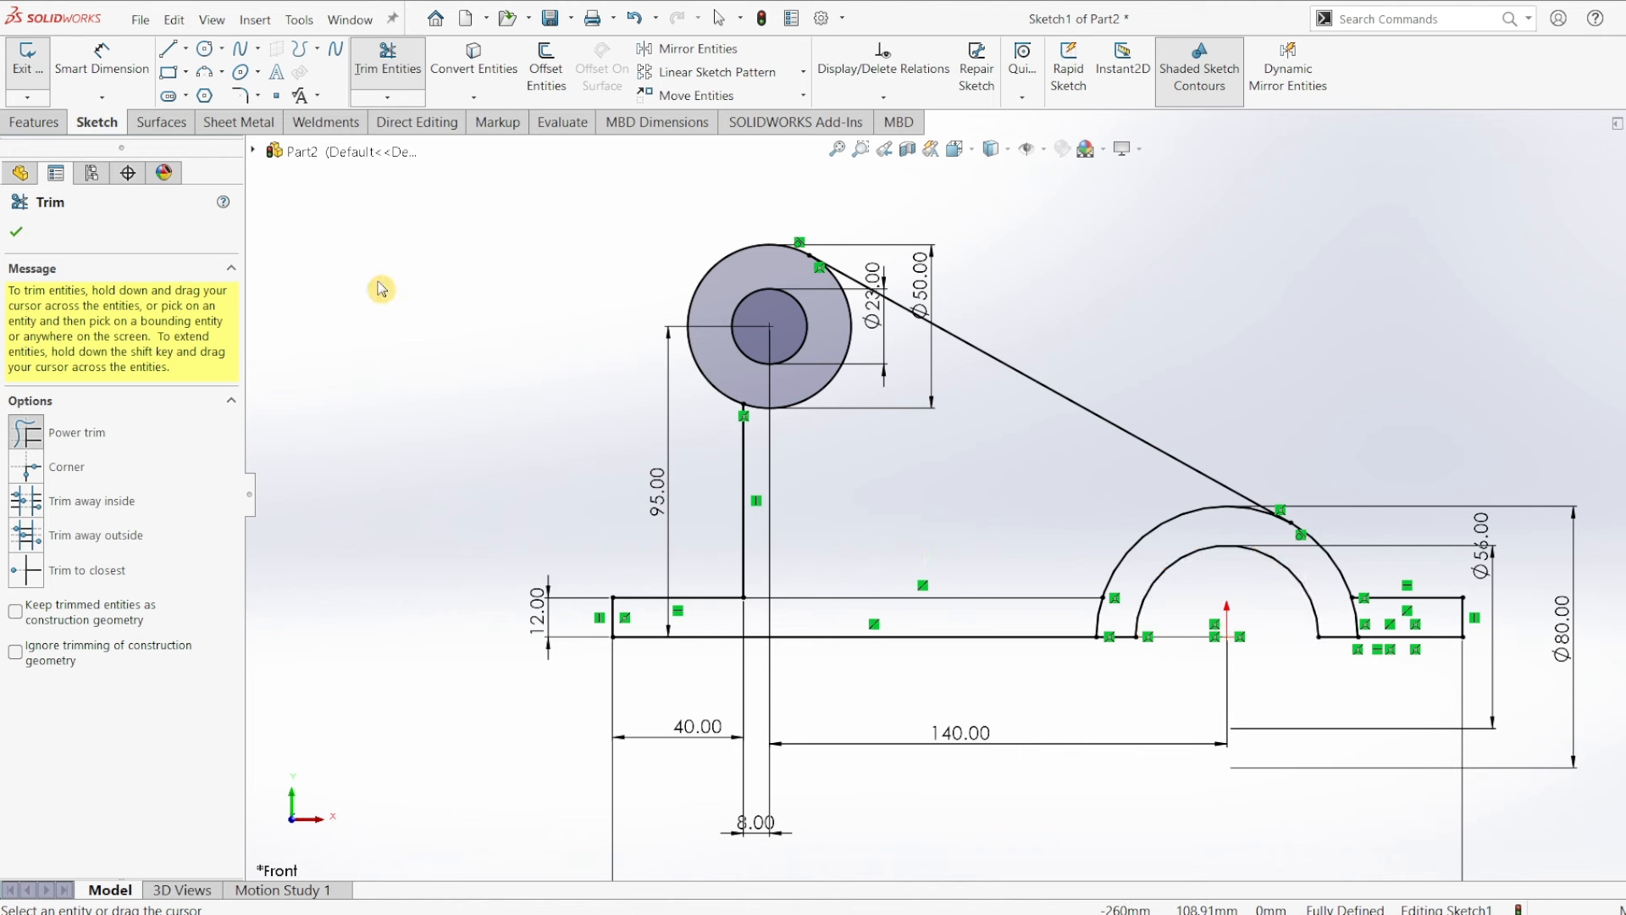
{"action": "left_click", "coordinate": [24, 231]}
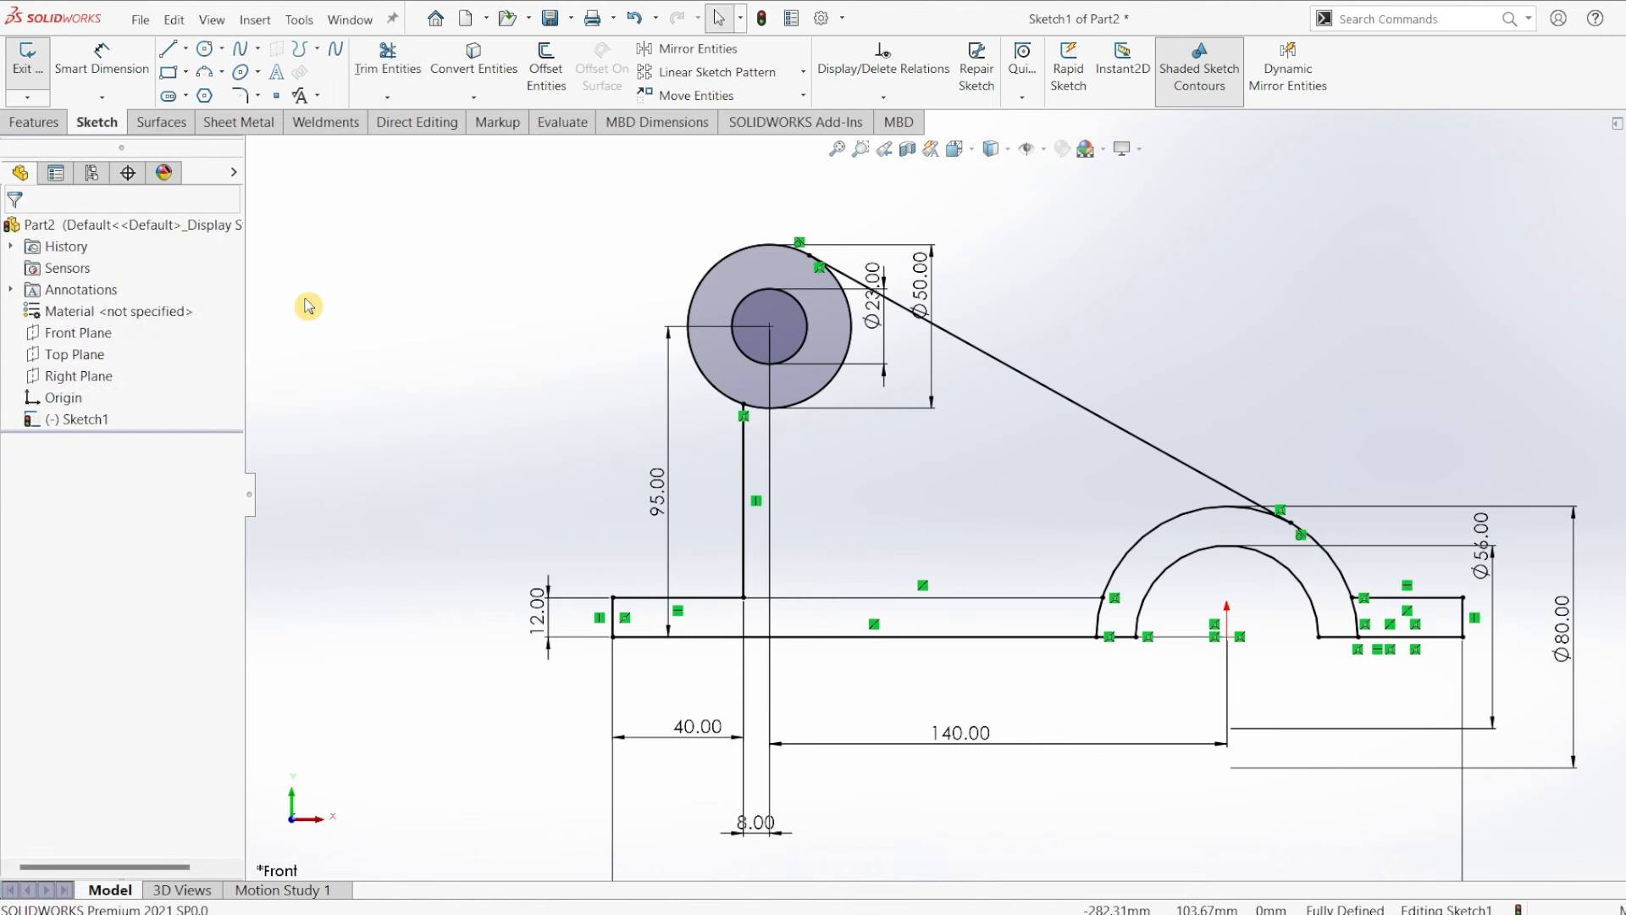
Extrude the two base regions on either side of the arch by 100 mm with the Mid Plane end condition.
{"action": "left_click", "coordinate": [54, 138]}
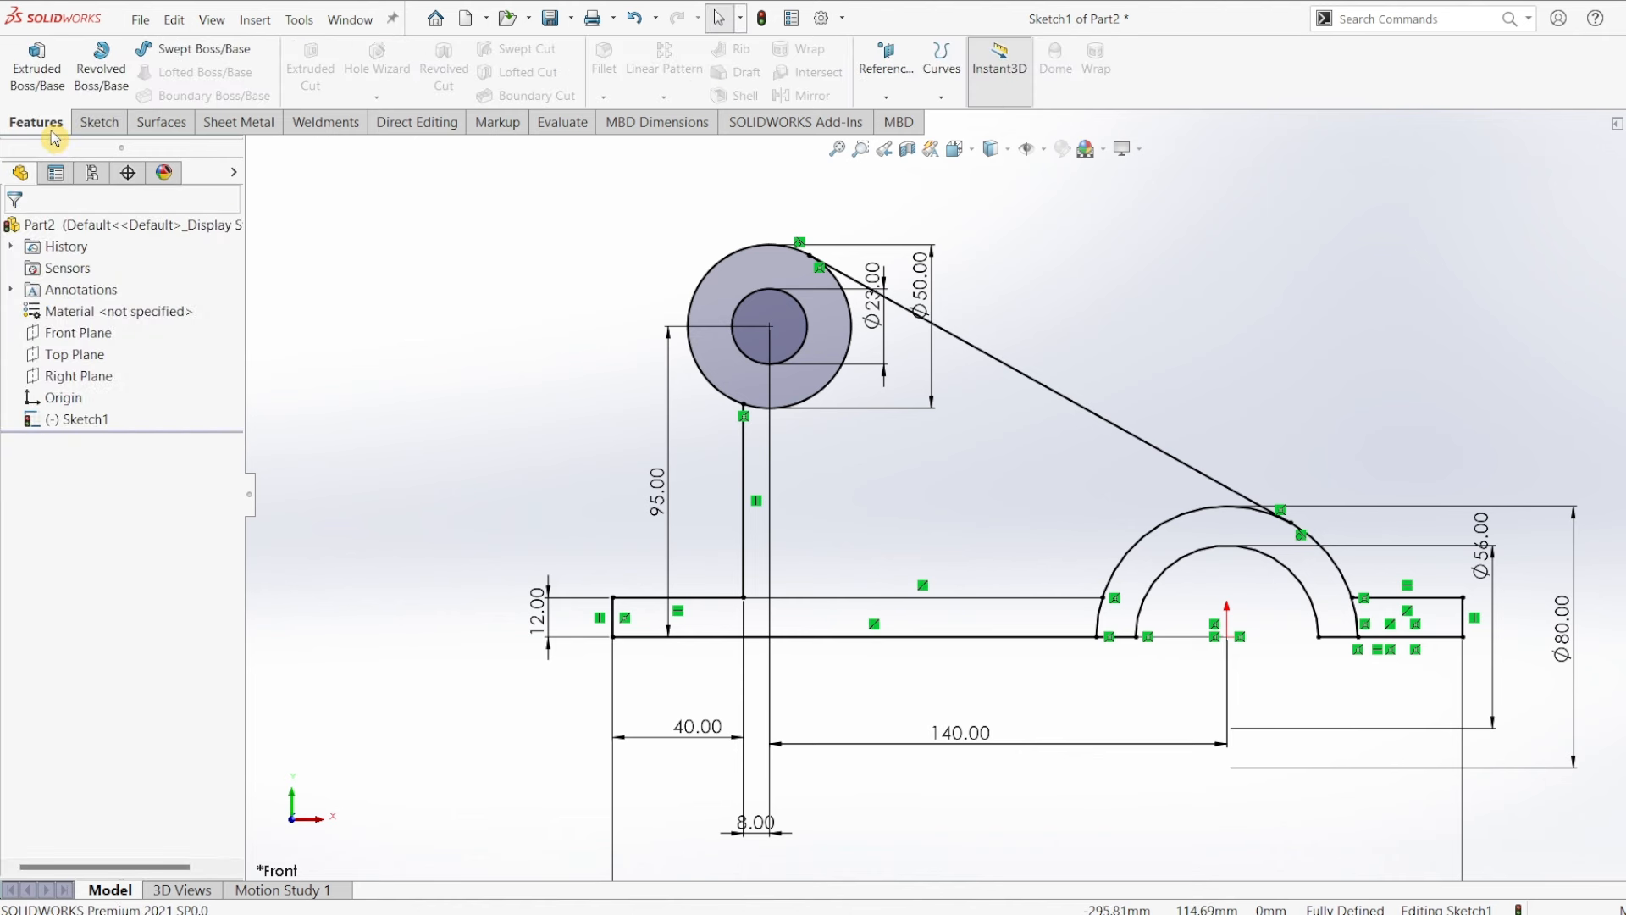
{"action": "left_click", "coordinate": [38, 67]}
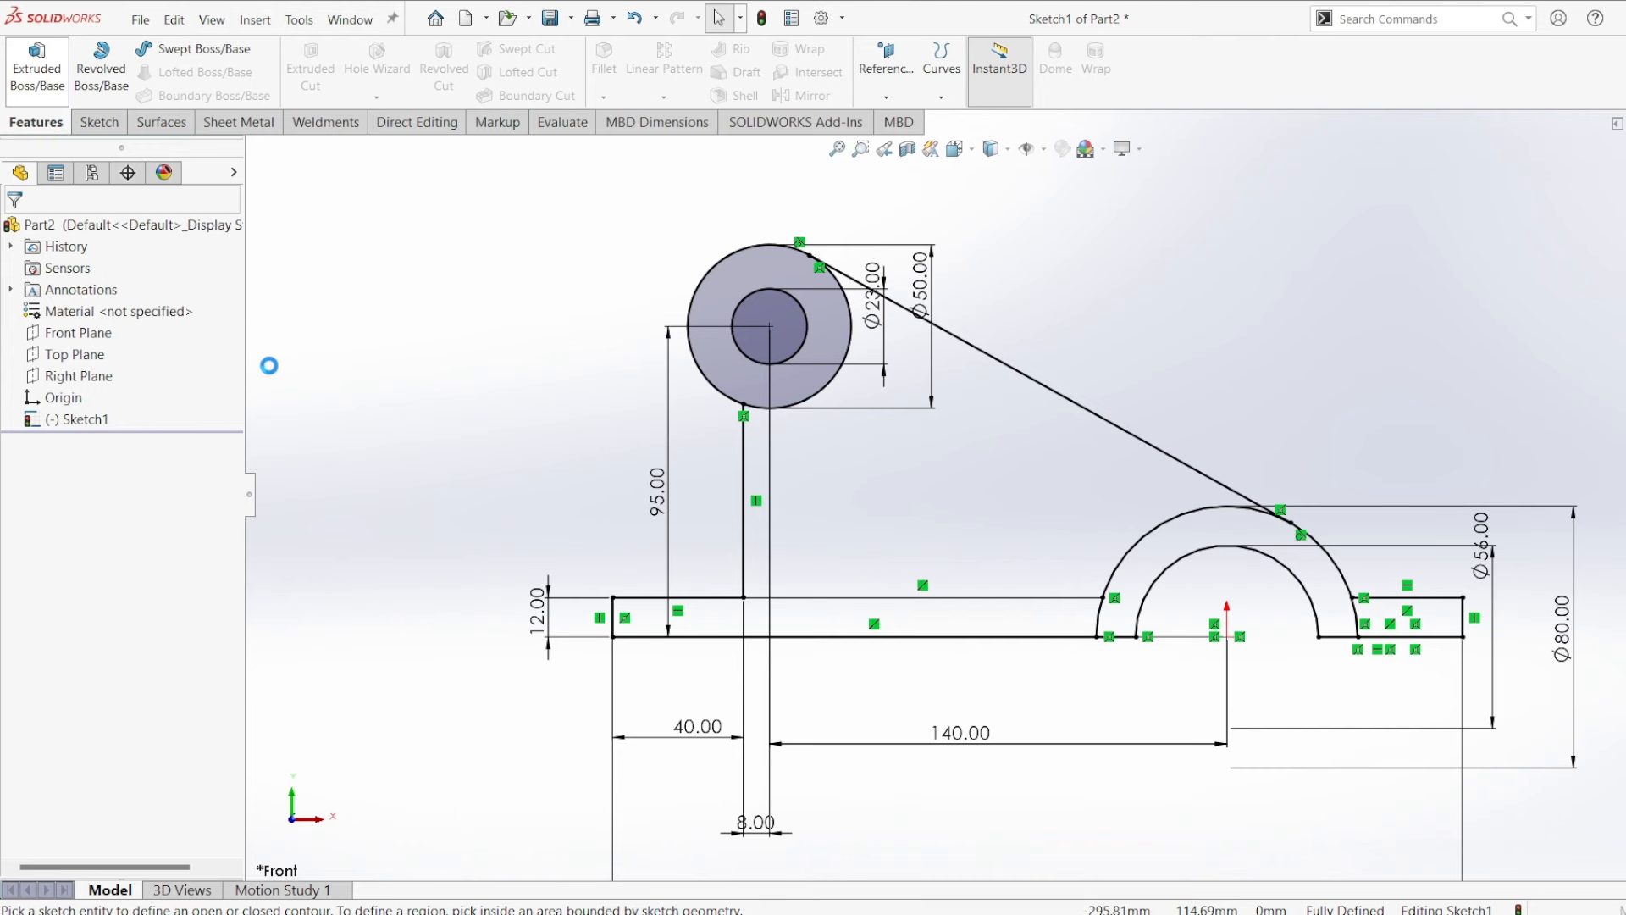
{"action": "left_click", "coordinate": [902, 412]}
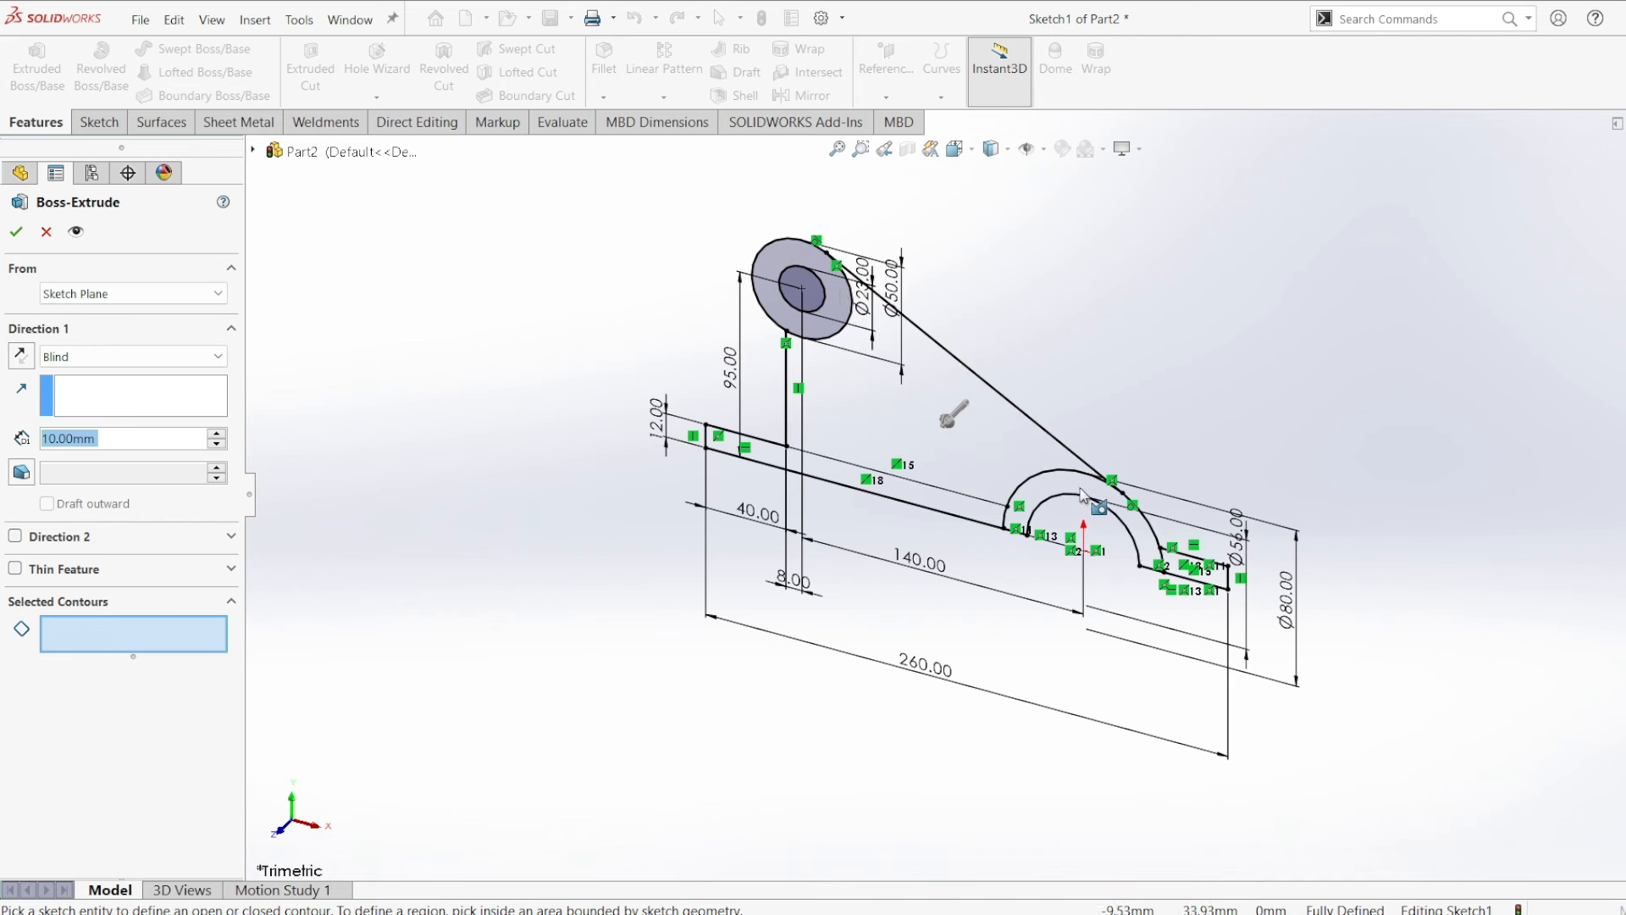
{"action": "left_click", "coordinate": [915, 500]}
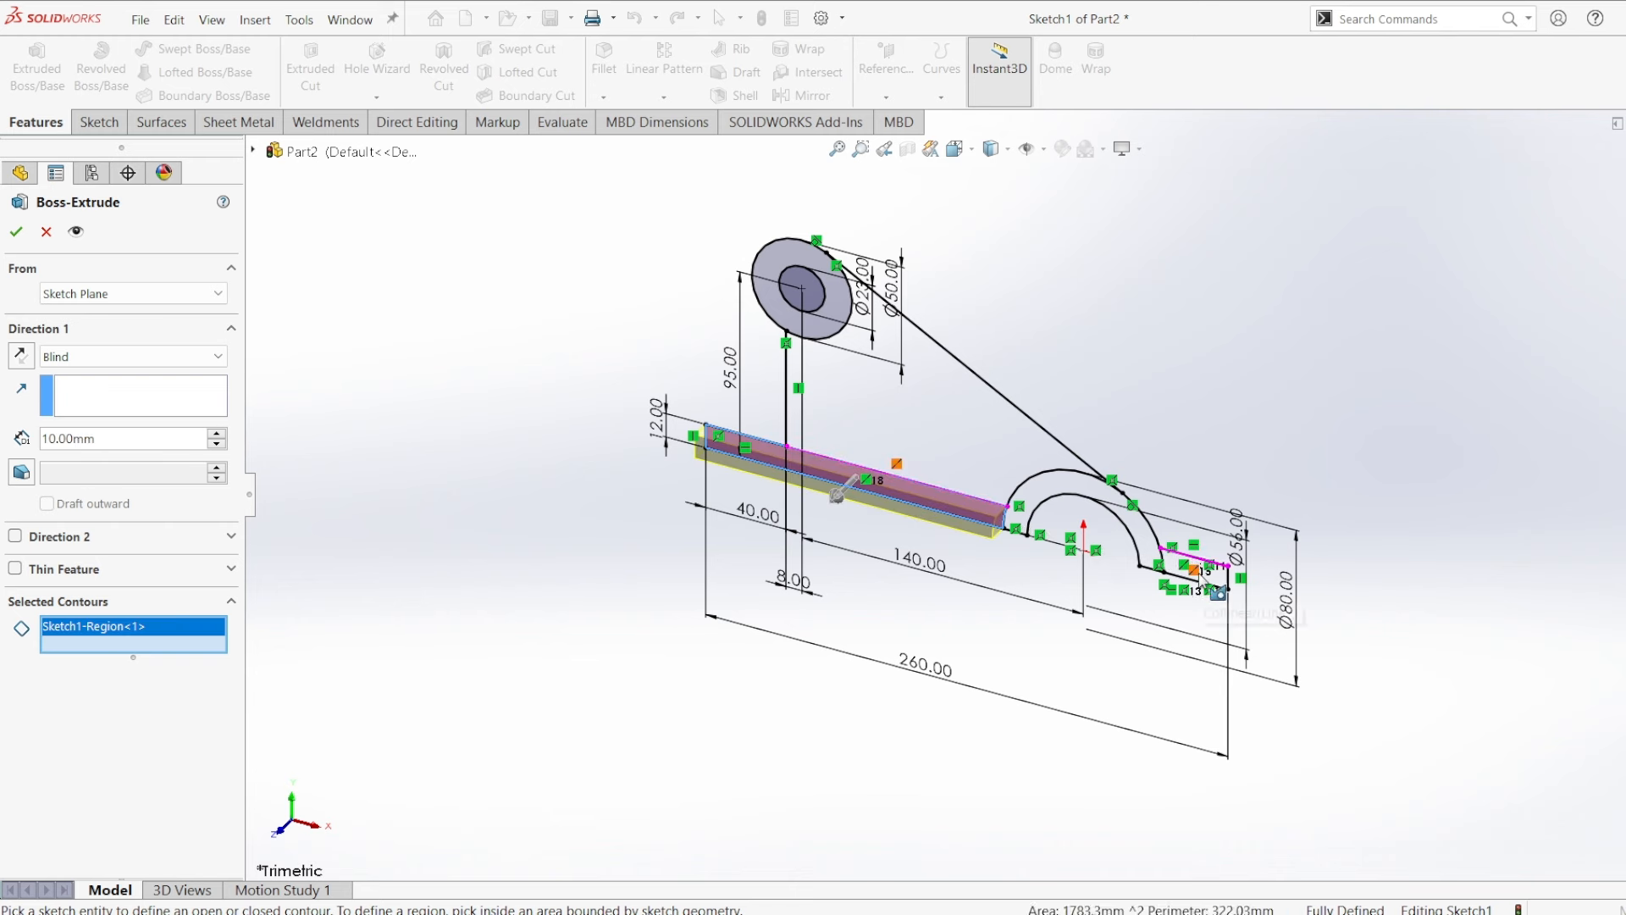
{"action": "left_click", "coordinate": [1213, 584]}
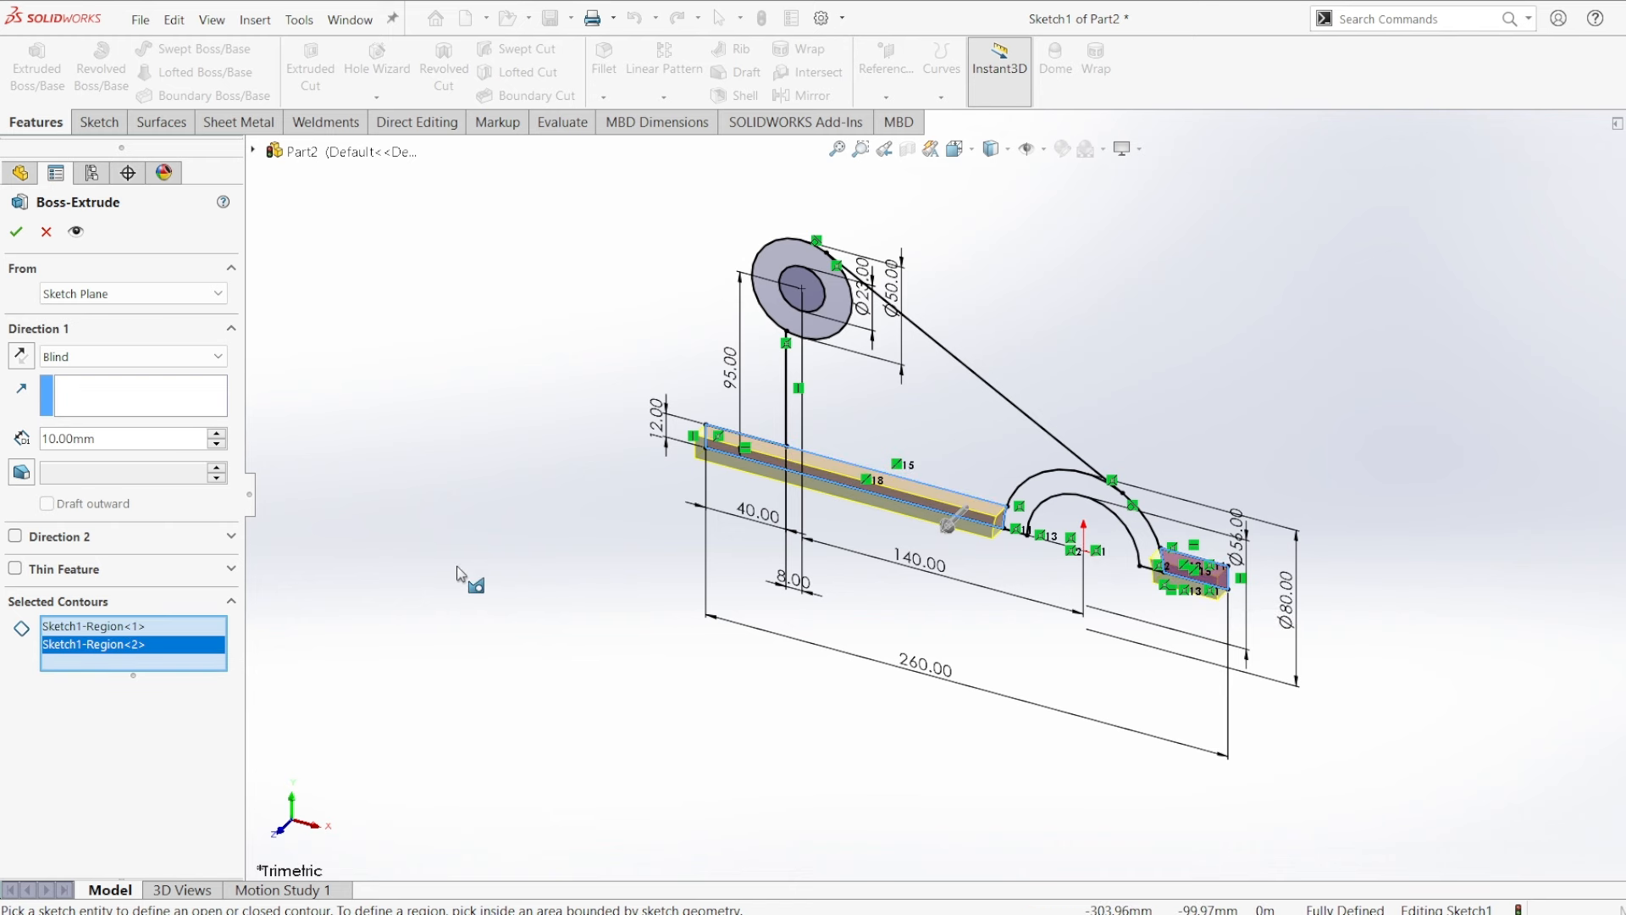
{"action": "left_click", "coordinate": [109, 355]}
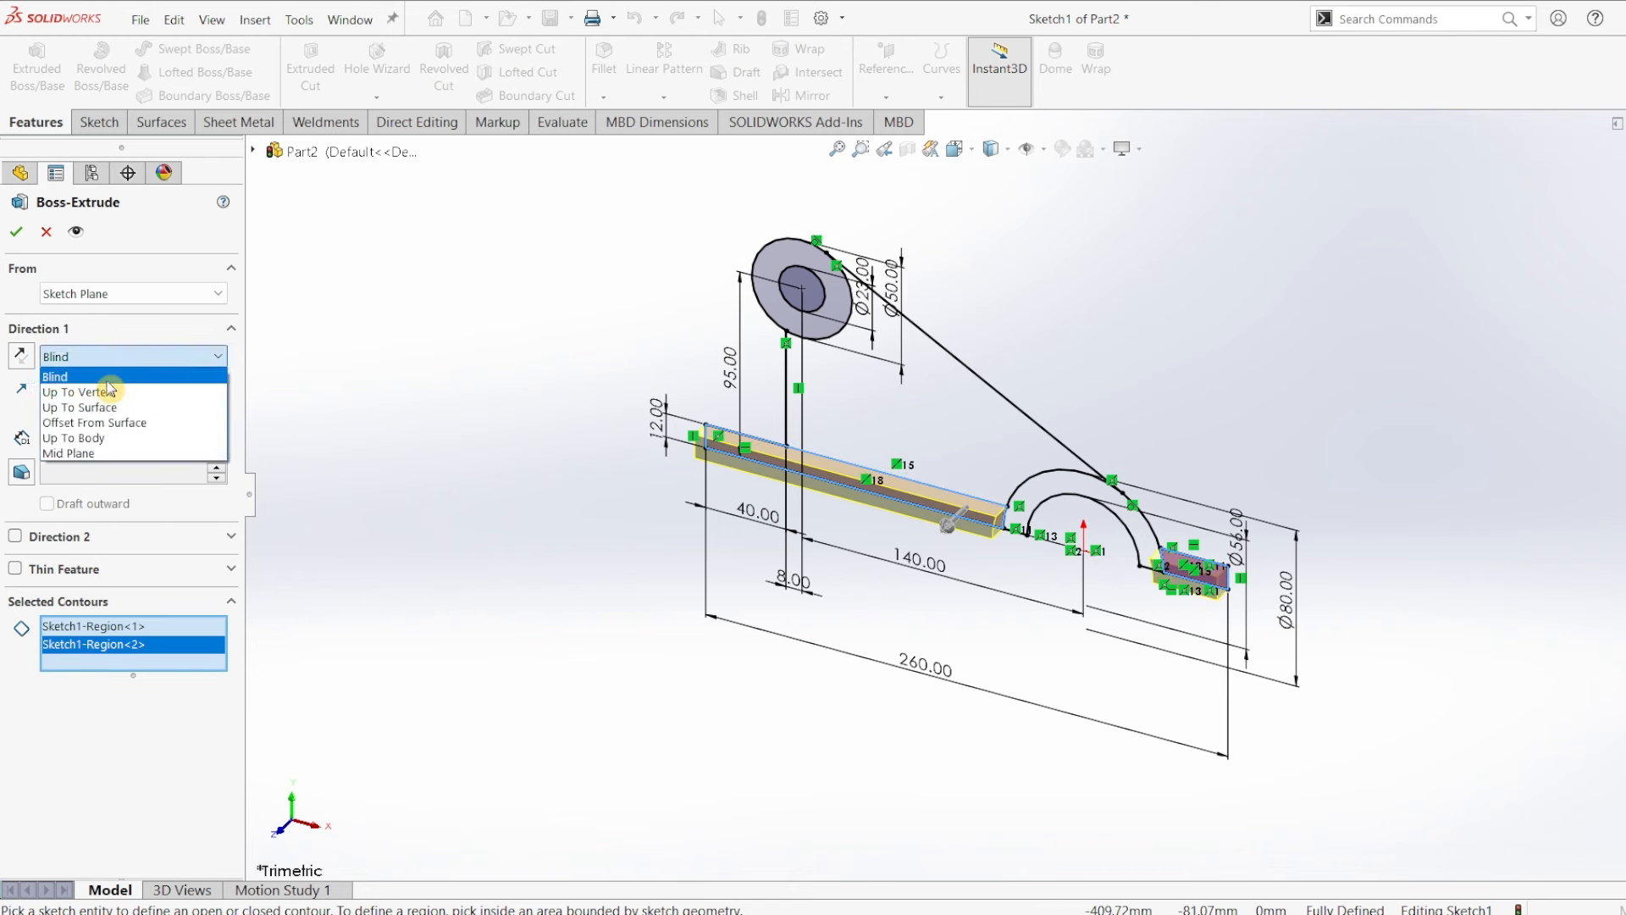
{"action": "left_click", "coordinate": [100, 455]}
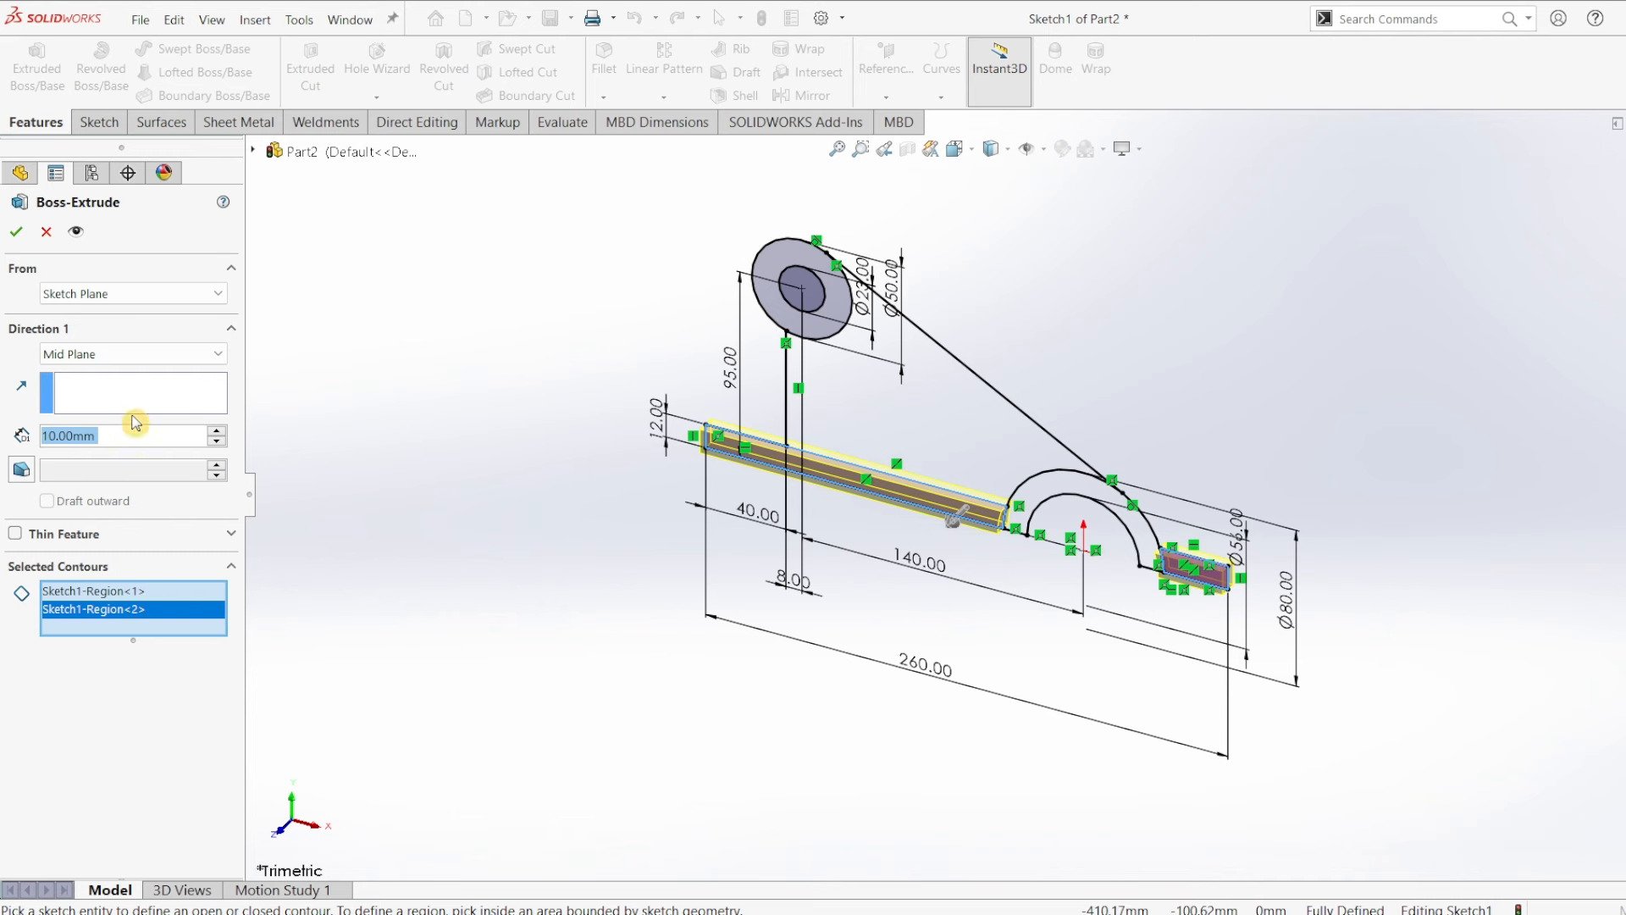
{"action": "type", "text": "100"}
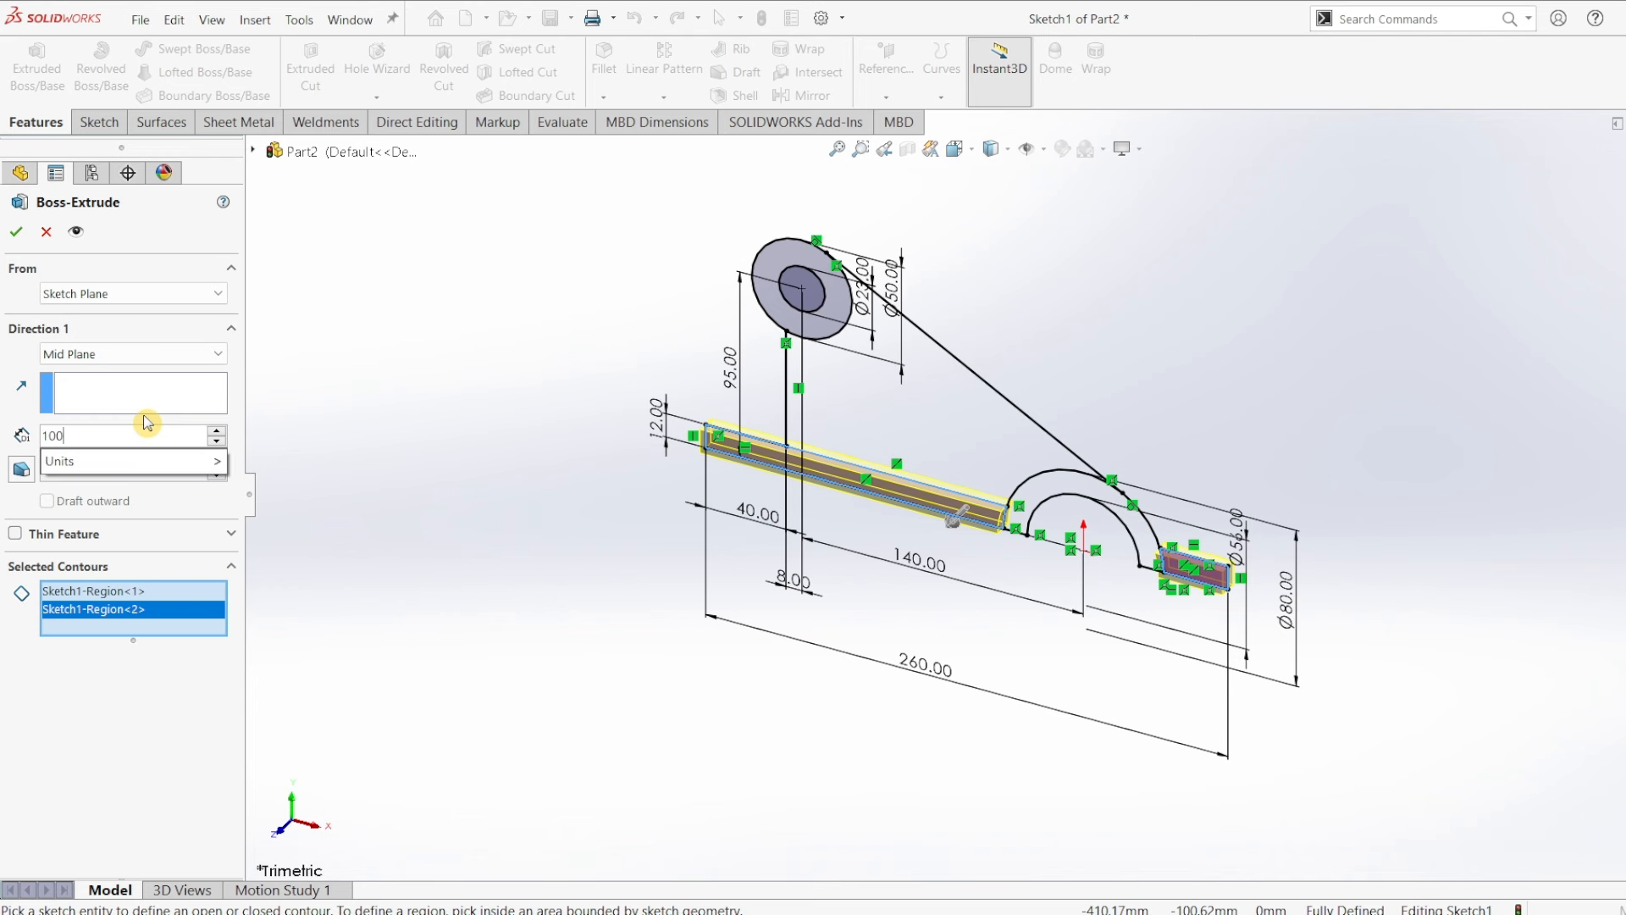
{"action": "key", "text": "Return"}
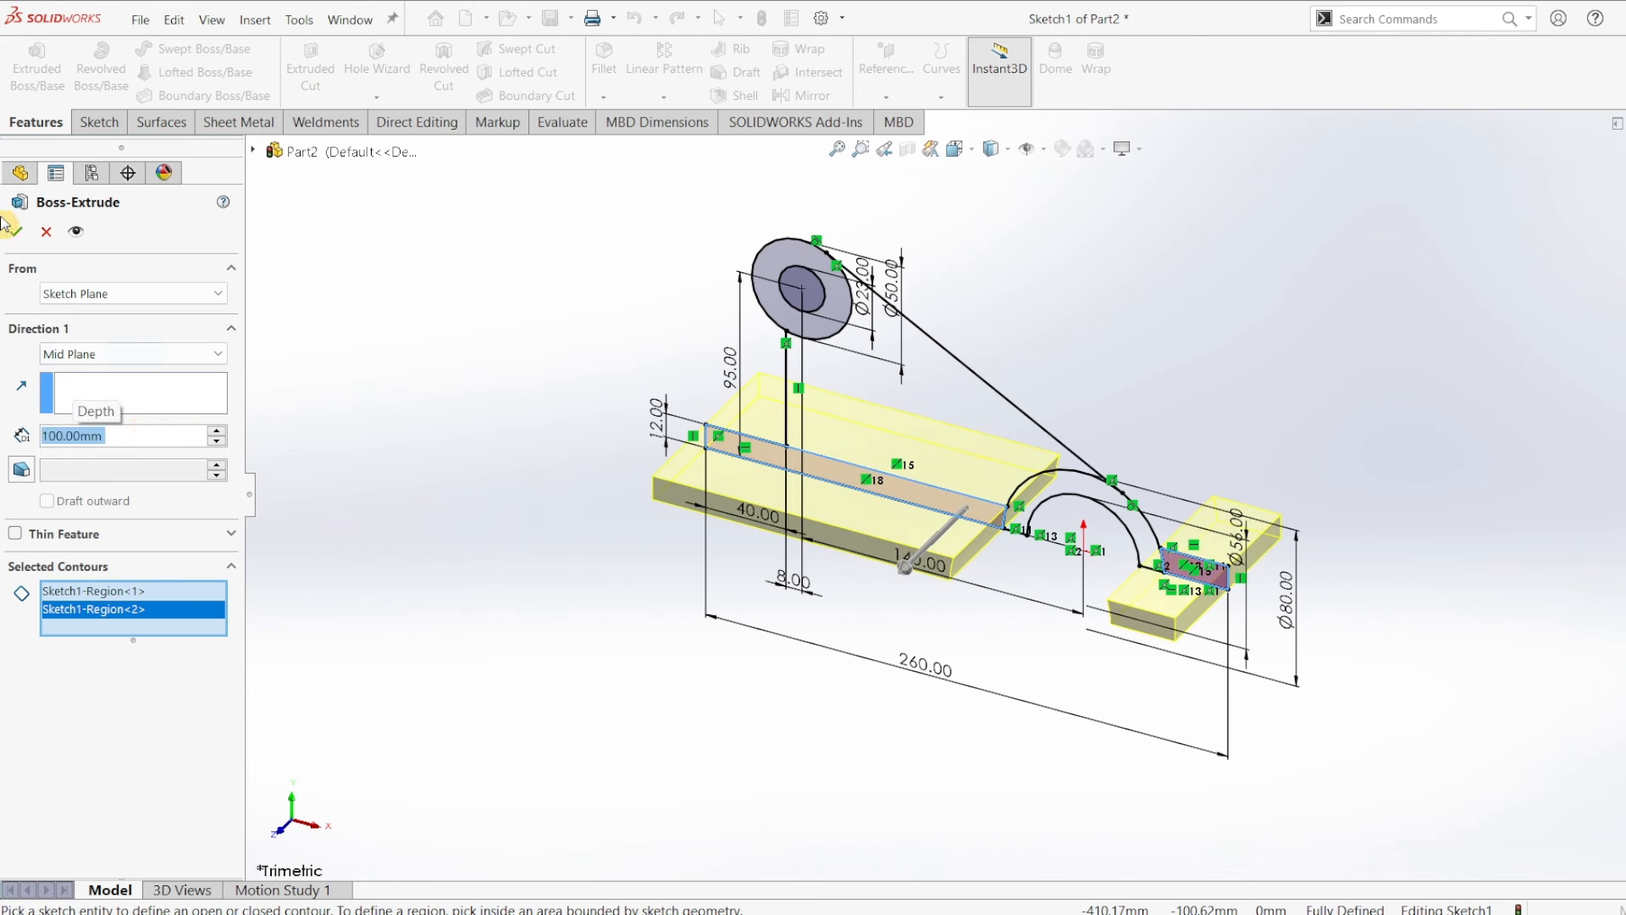
{"action": "left_click", "coordinate": [15, 235]}
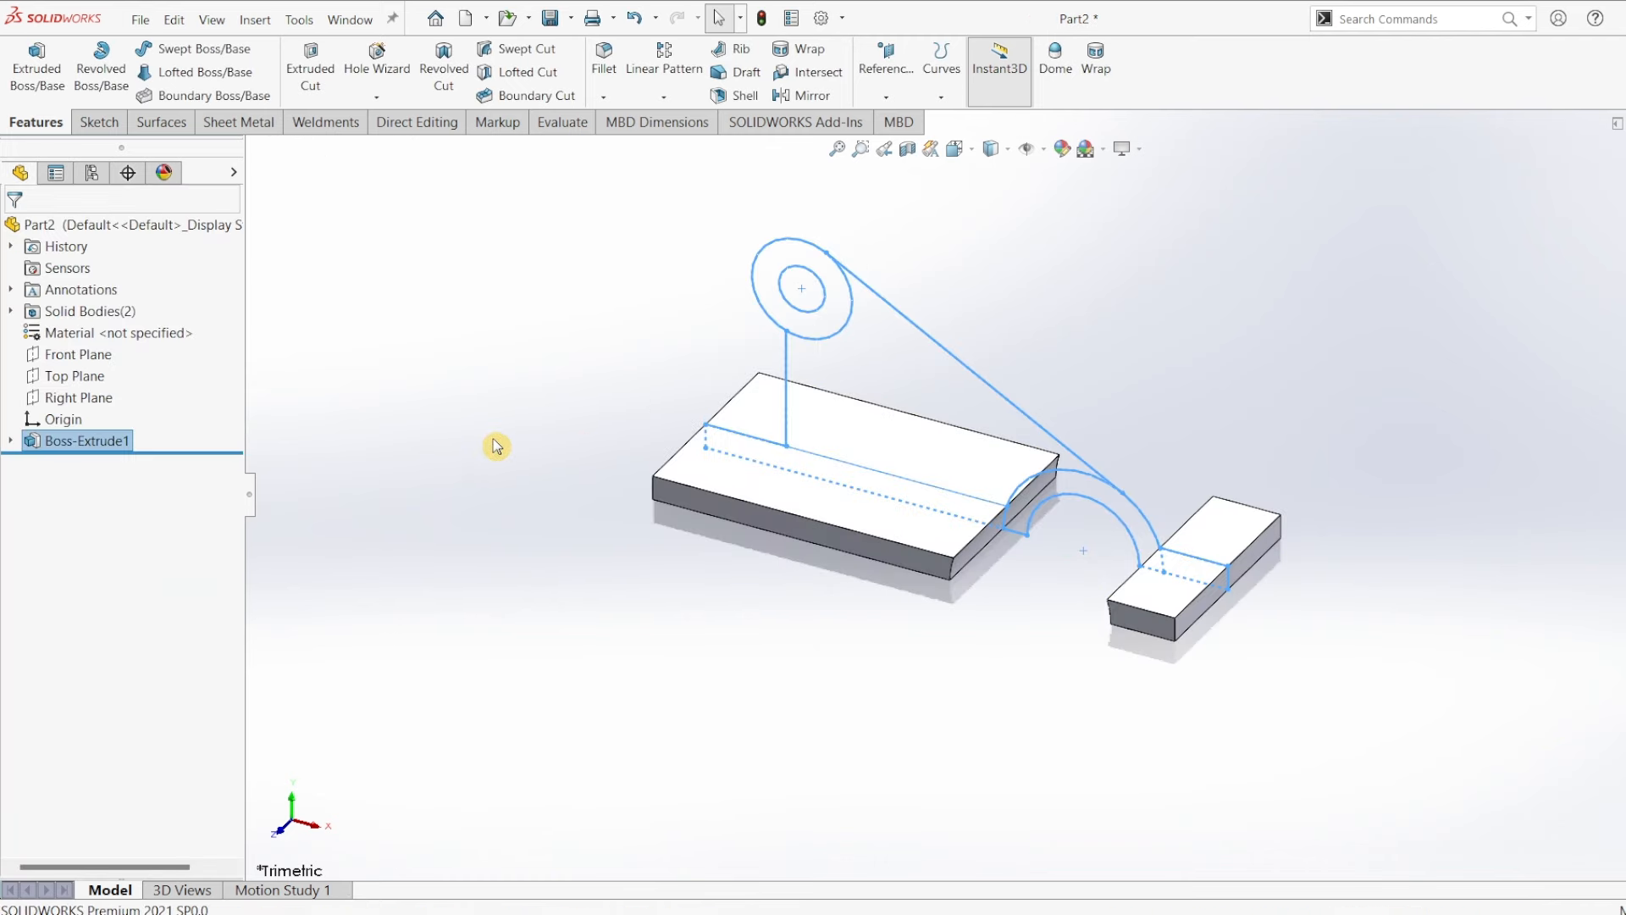
After consulting the part drawing, reuse the profile sketch to extrude the upper ring and the half-ring arch 130 mm as Mid Plane.
{"action": "left_click", "coordinate": [677, 913]}
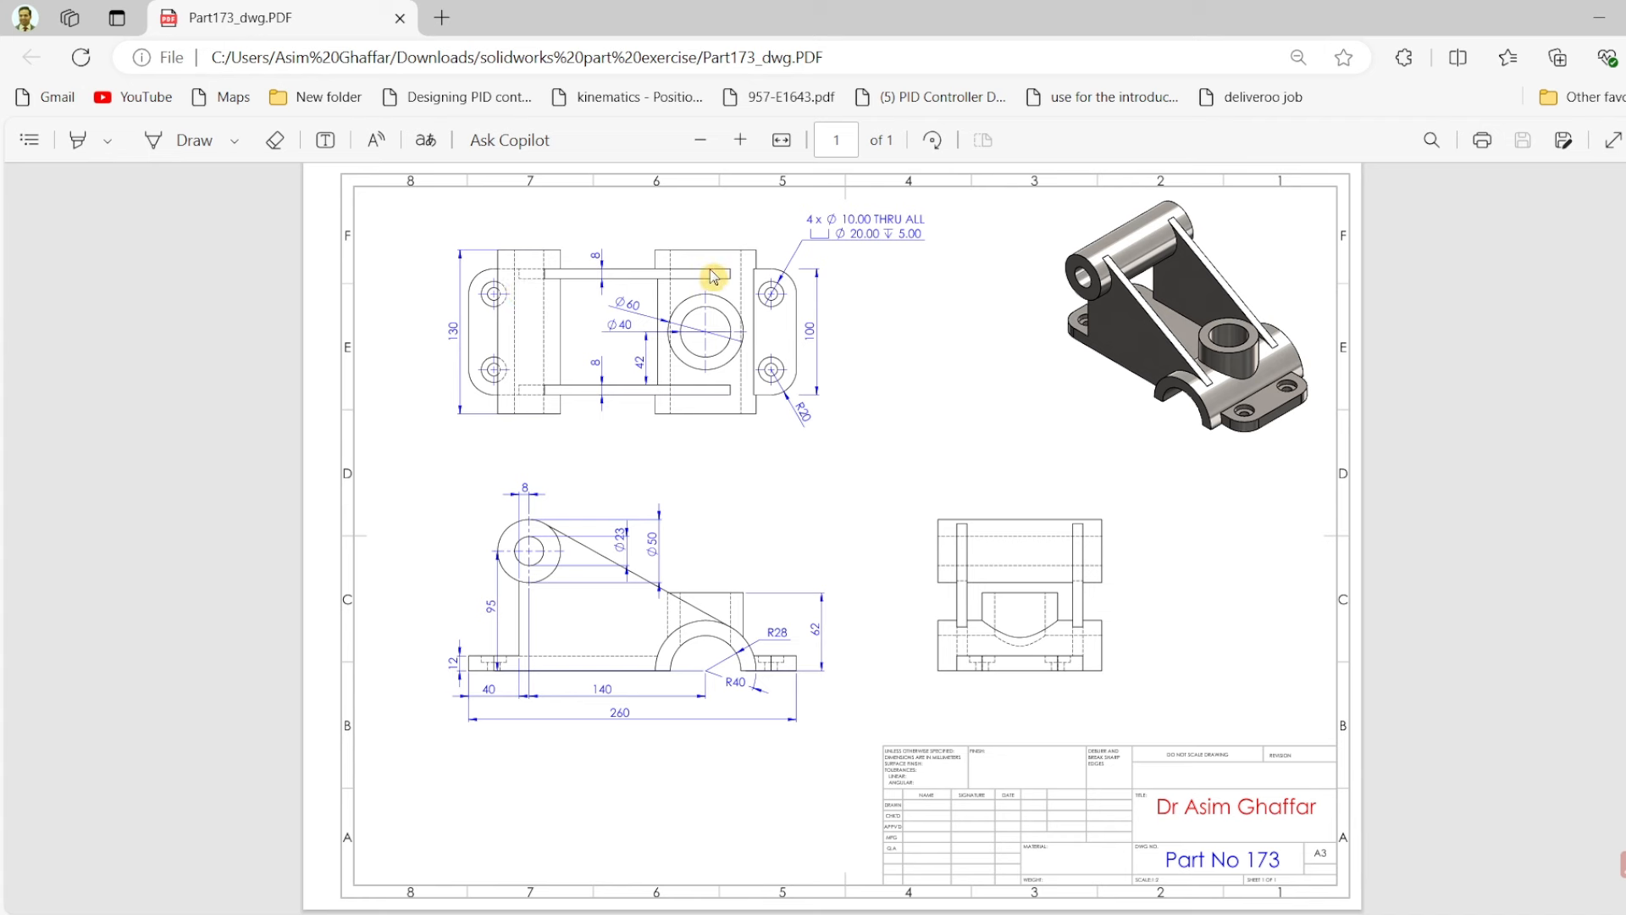
{"action": "left_click", "coordinate": [1599, 17]}
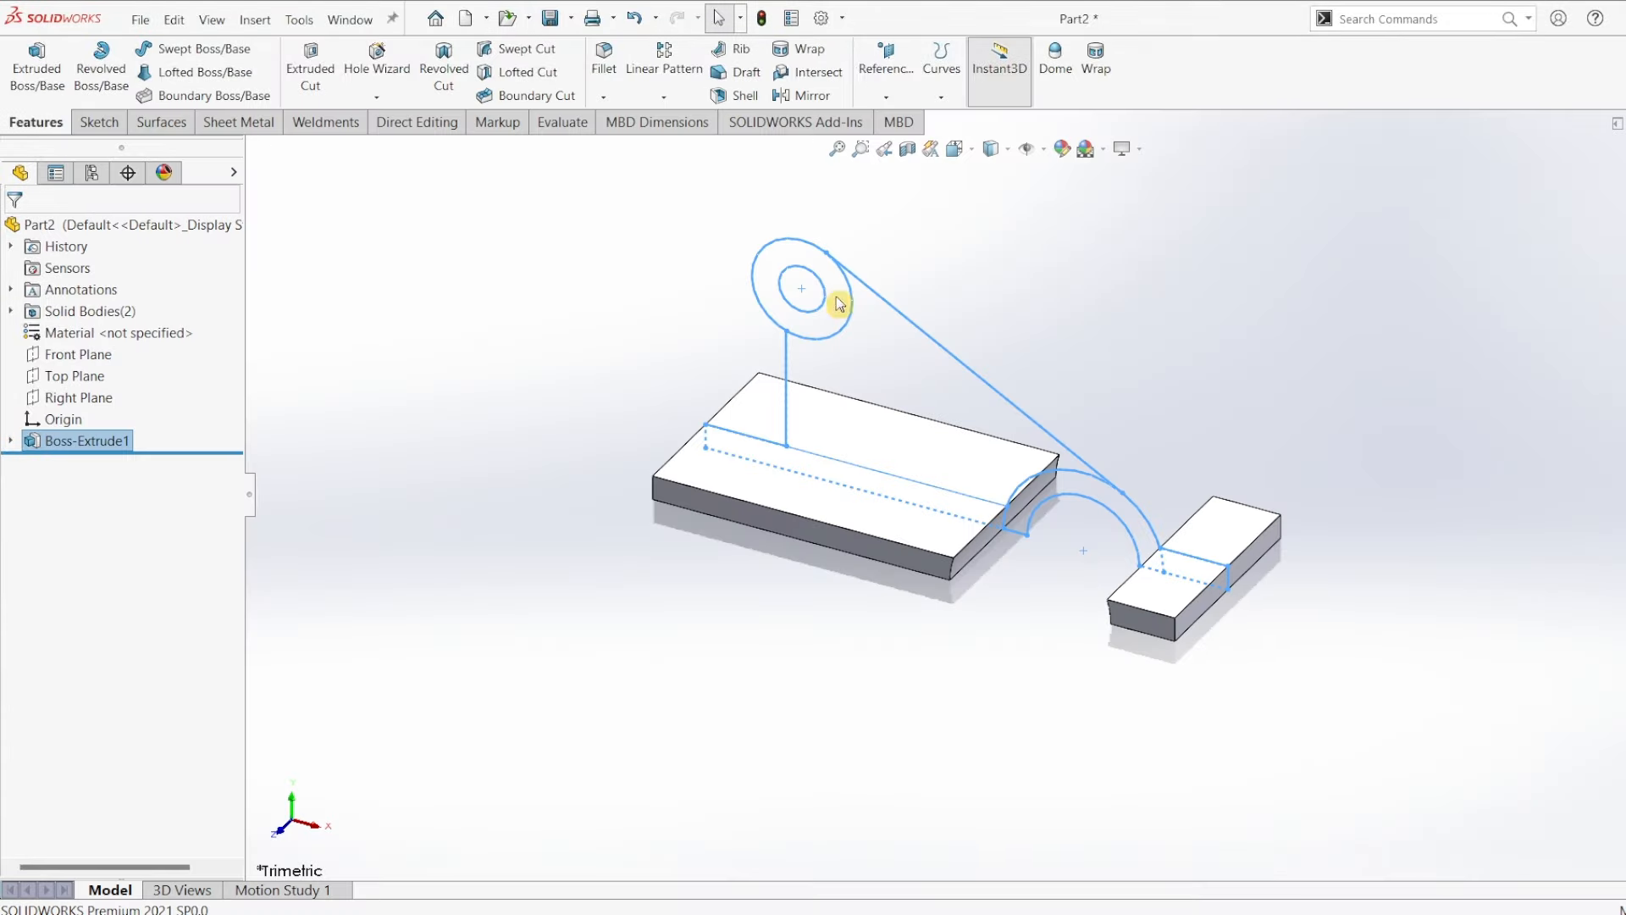
{"action": "left_click", "coordinate": [11, 440]}
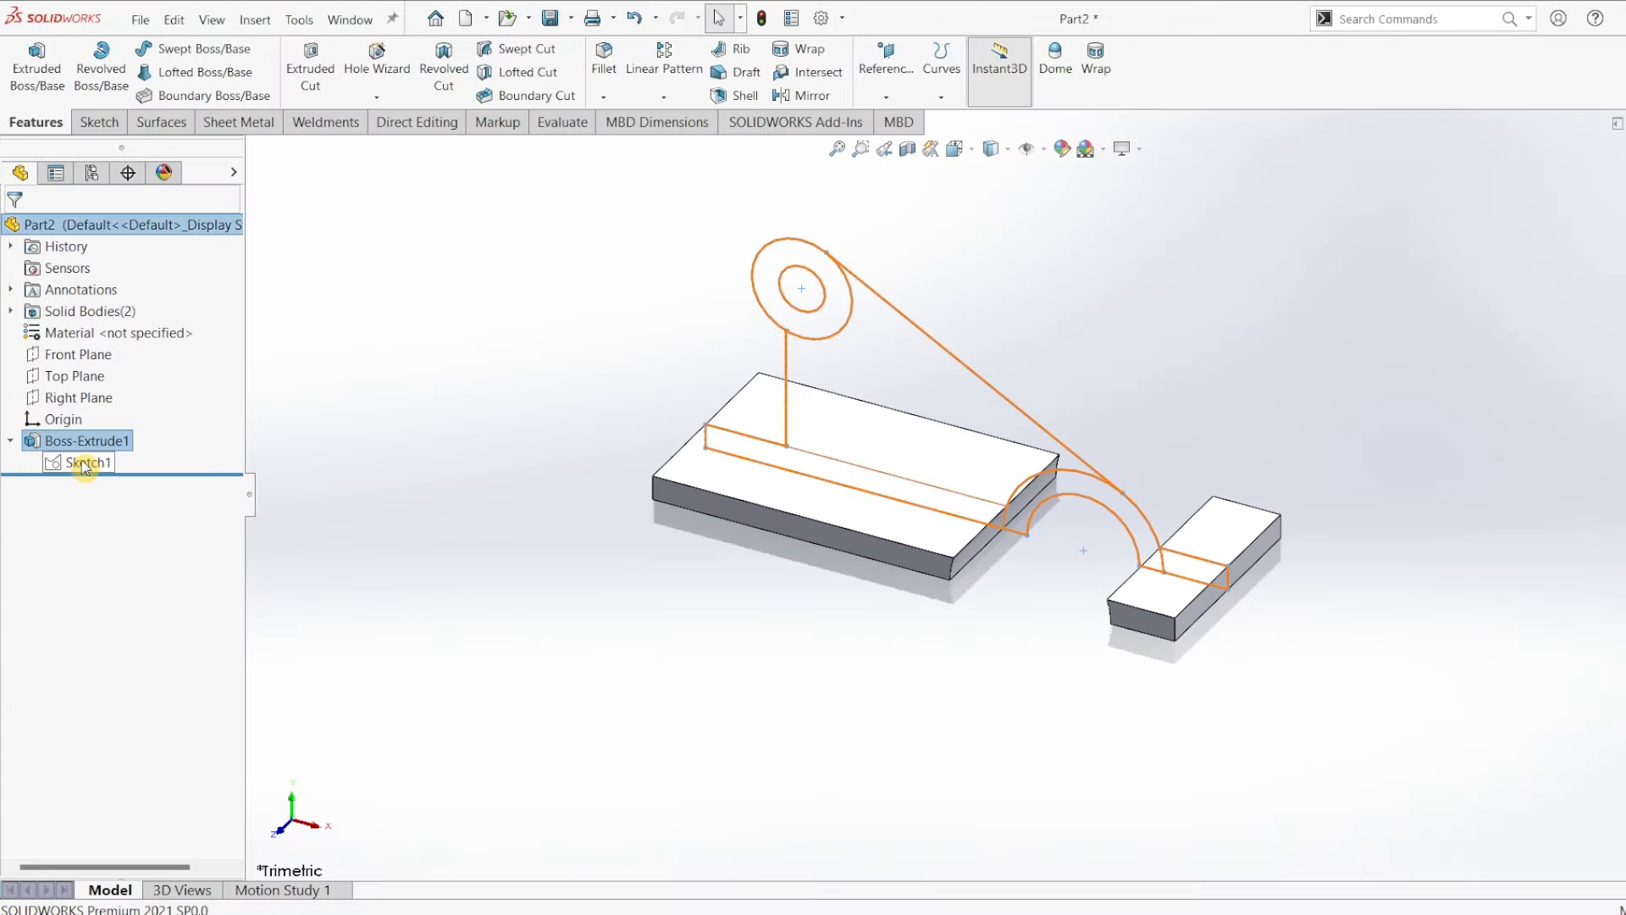
{"action": "left_click", "coordinate": [85, 466]}
{"action": "left_click", "coordinate": [43, 68]}
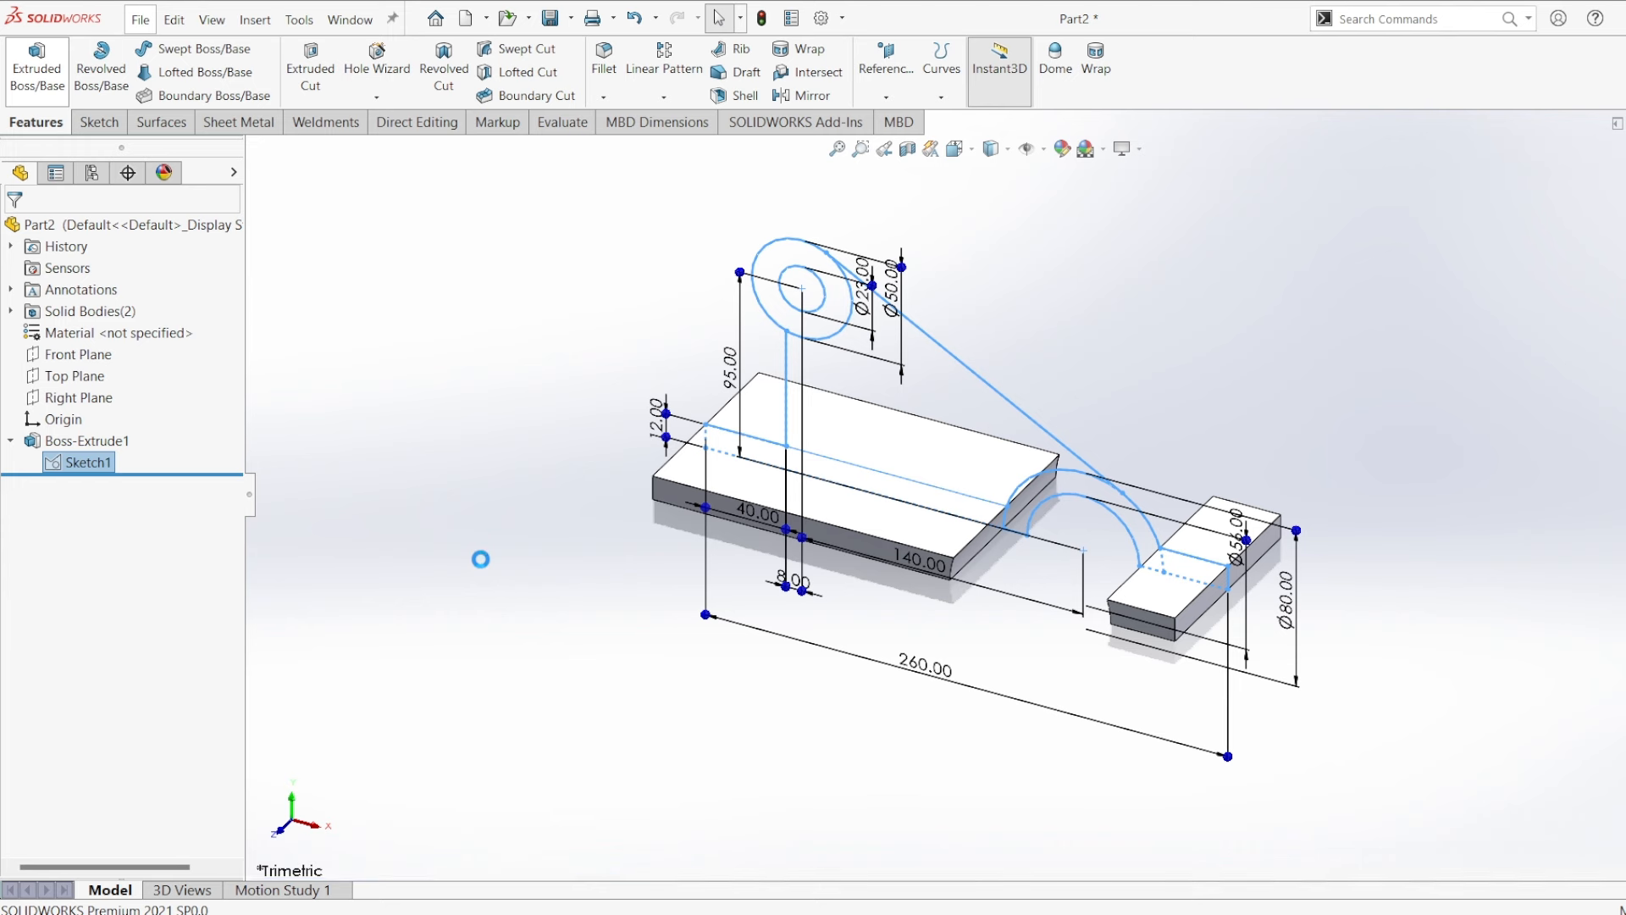
{"action": "left_click", "coordinate": [789, 262]}
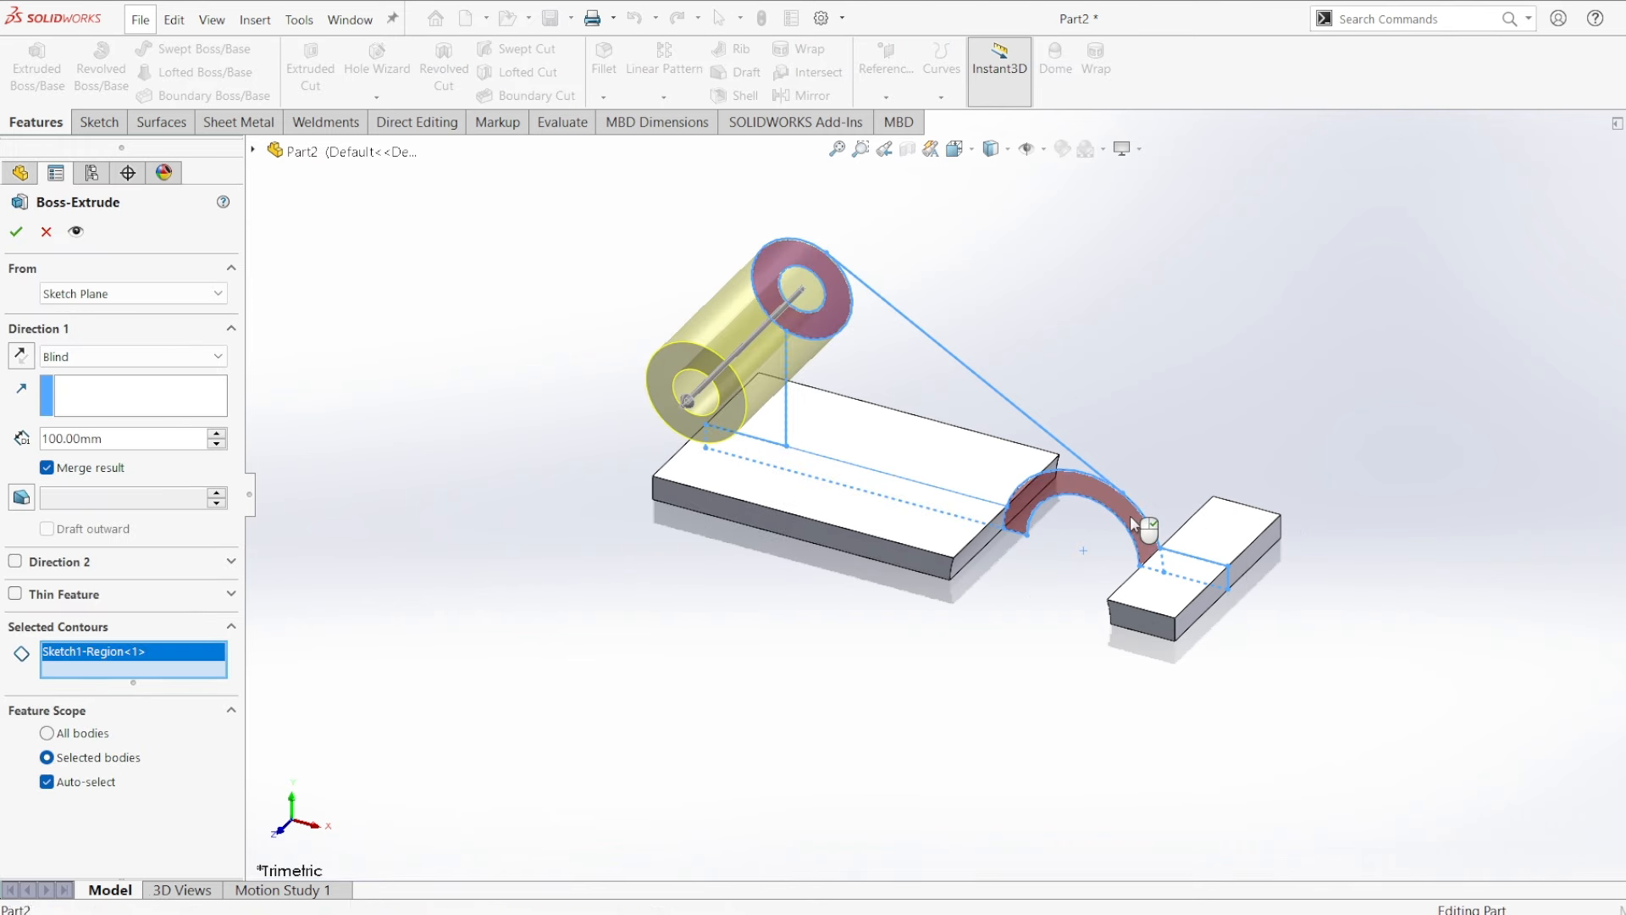
{"action": "left_click", "coordinate": [1130, 515]}
{"action": "left_click", "coordinate": [132, 356]}
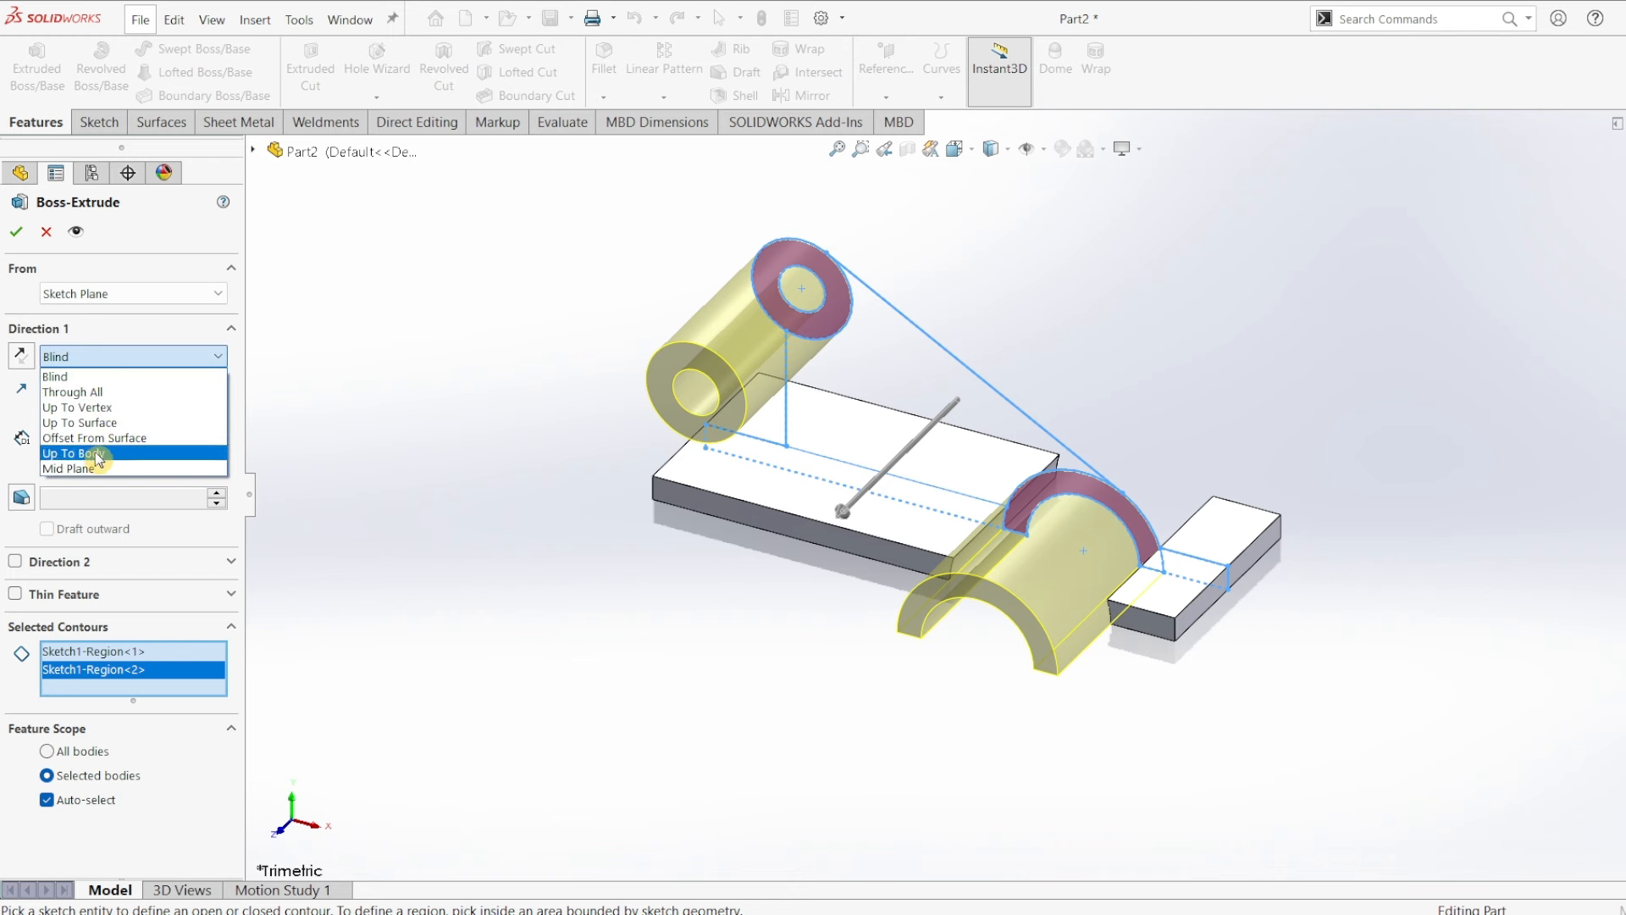
{"action": "left_click", "coordinate": [81, 468]}
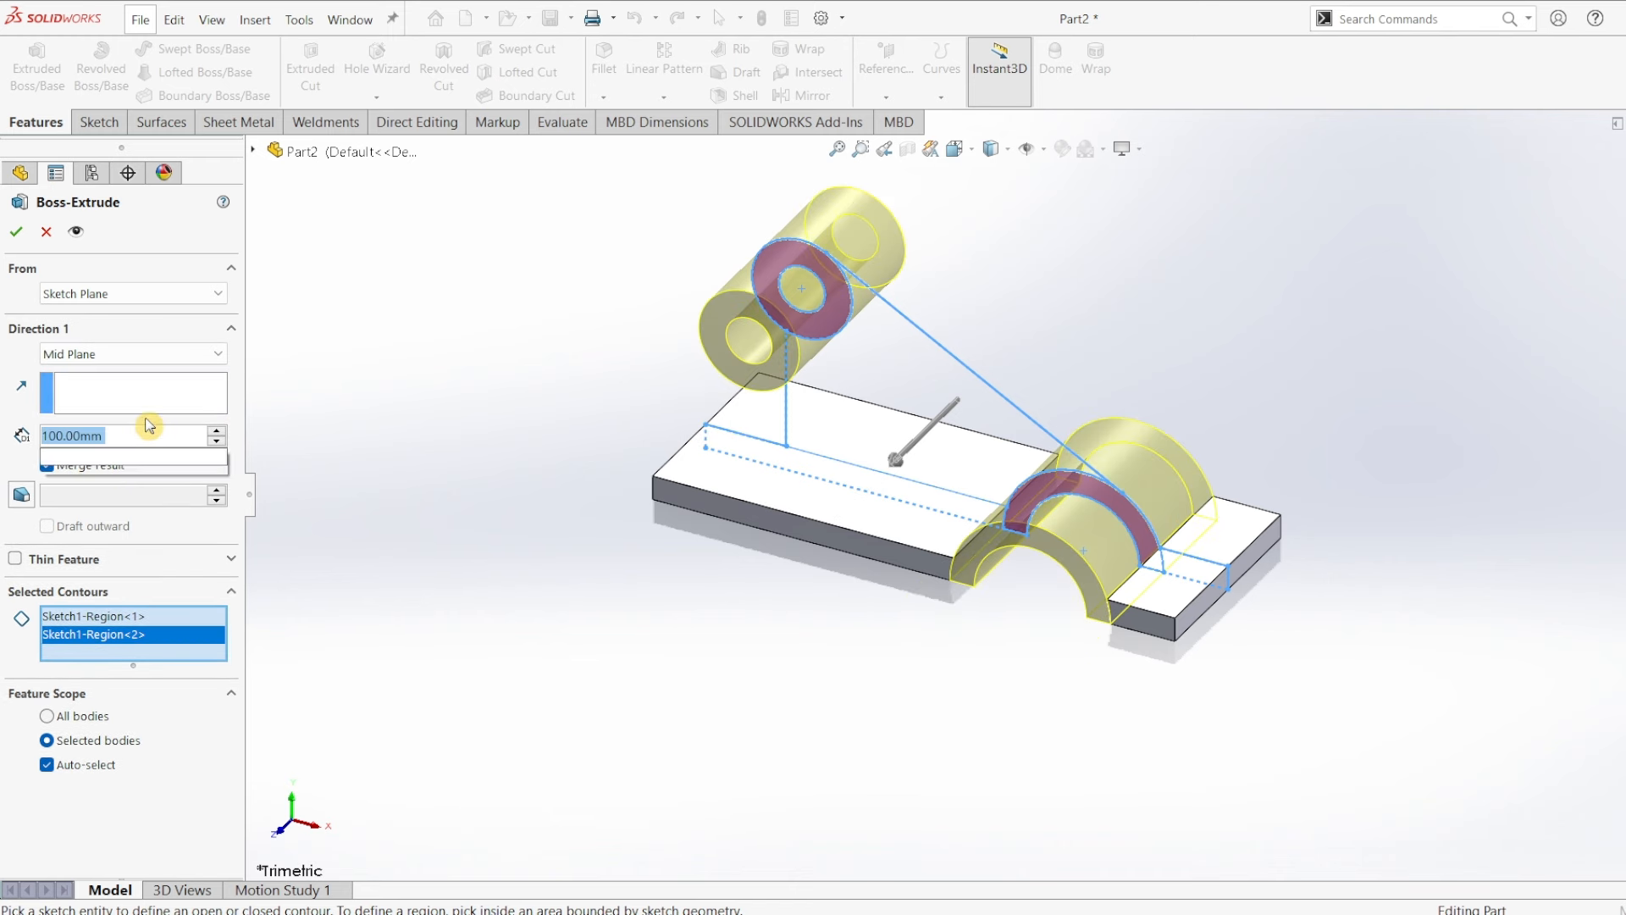
{"action": "type", "text": "130"}
{"action": "left_click", "coordinate": [17, 231]}
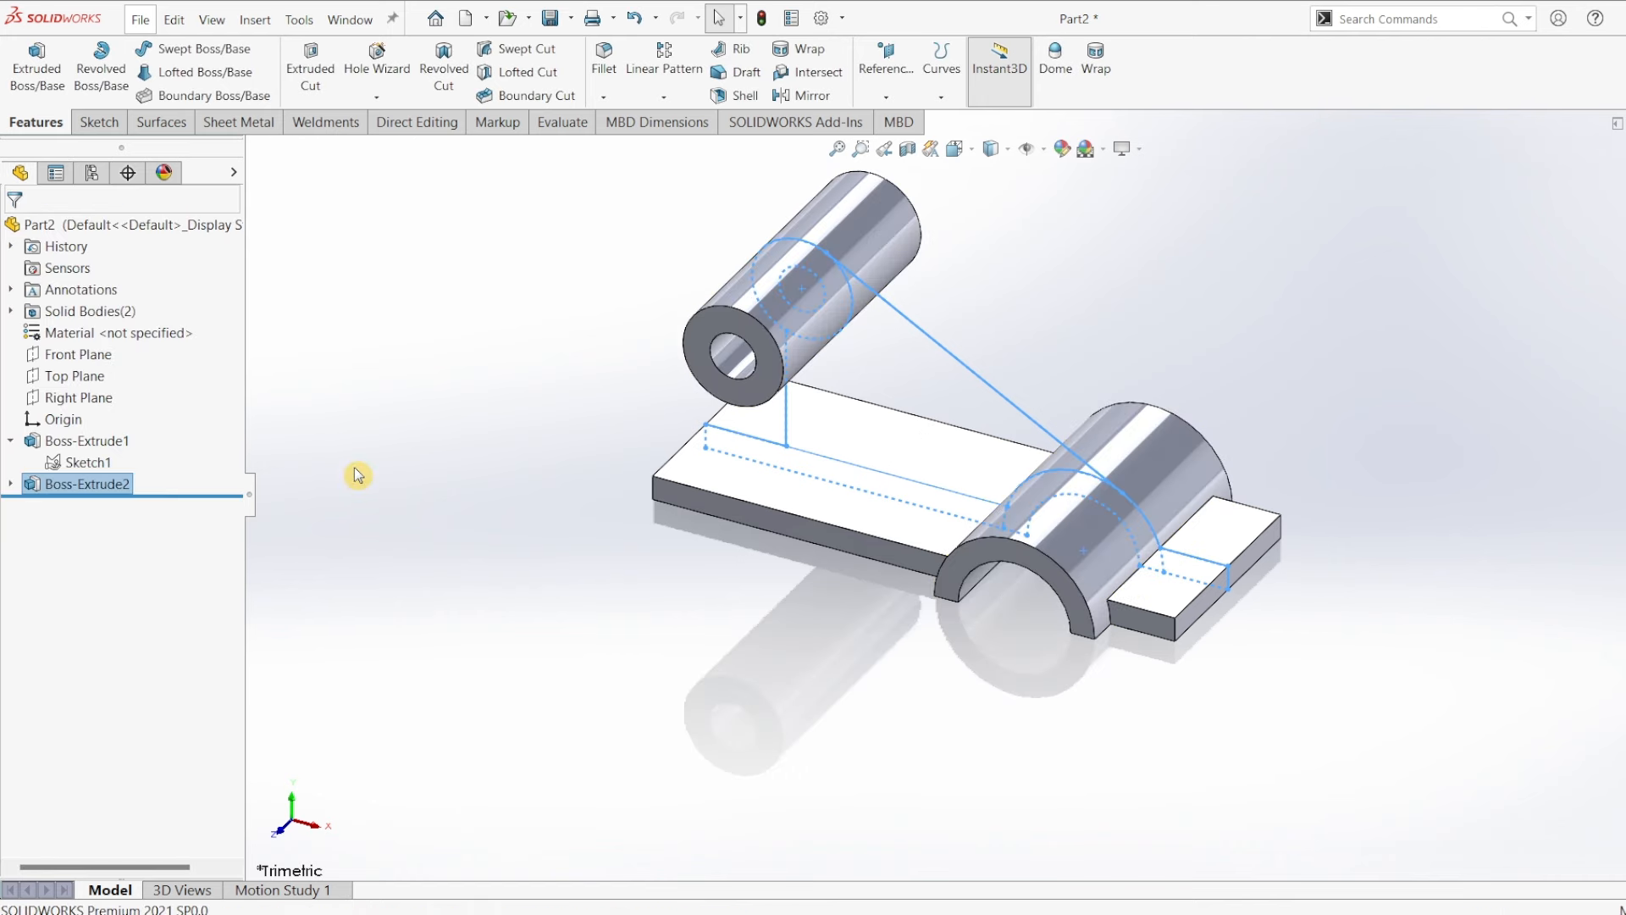
Reuse the profile sketch to extrude the sloped web region 8 mm inward, starting from the base's front side face.
{"action": "left_click", "coordinate": [85, 441]}
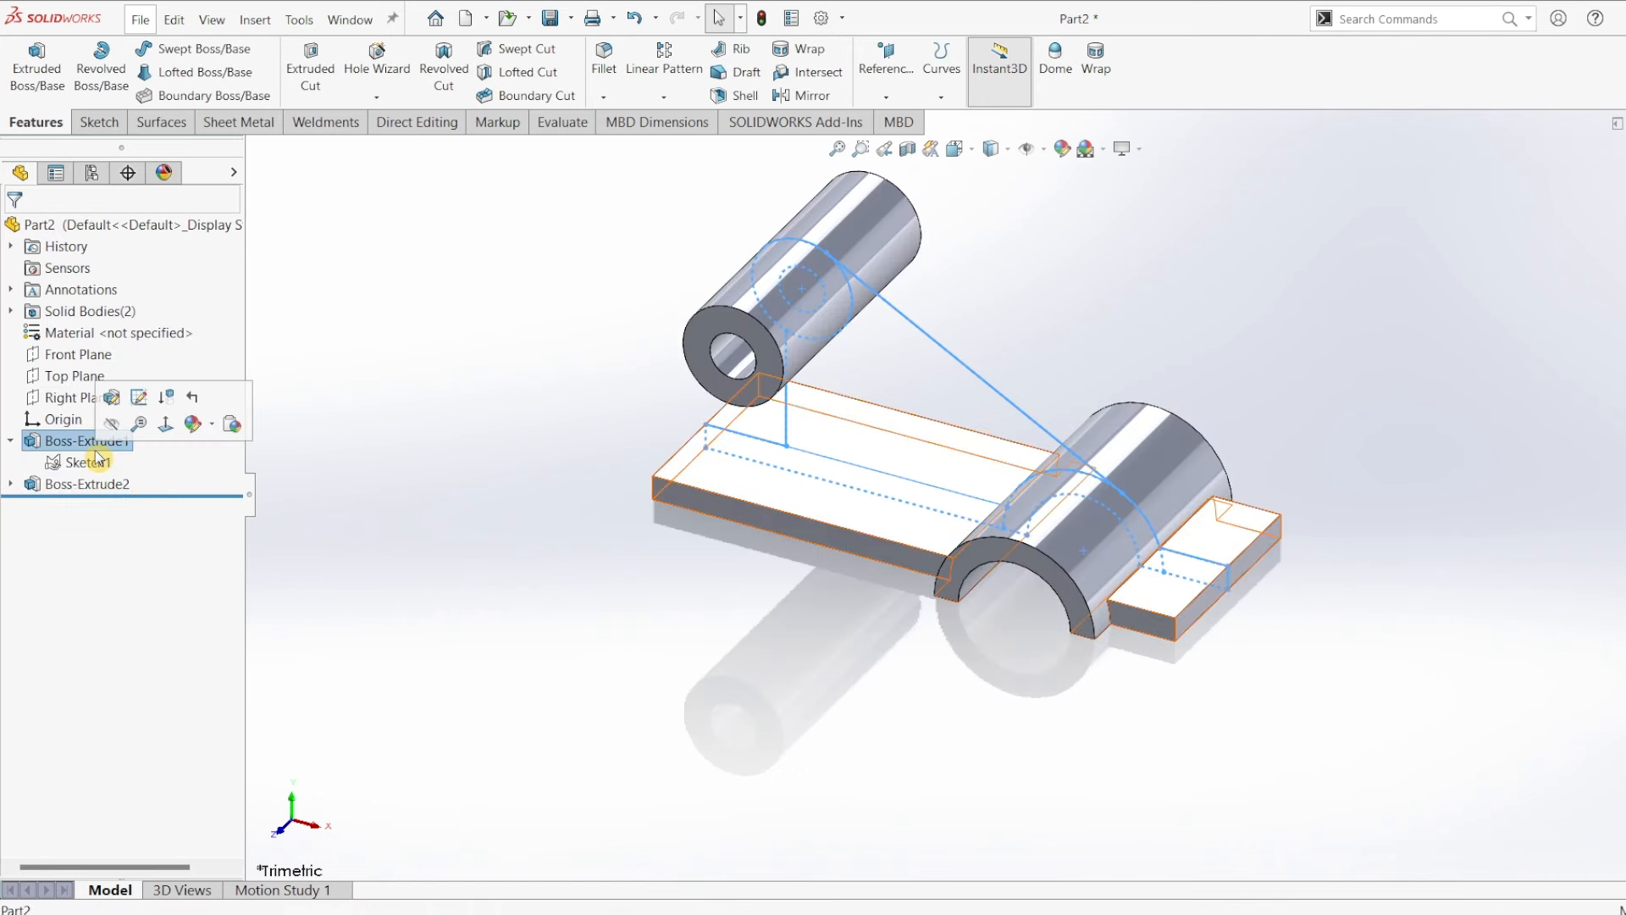
{"action": "left_click", "coordinate": [88, 462]}
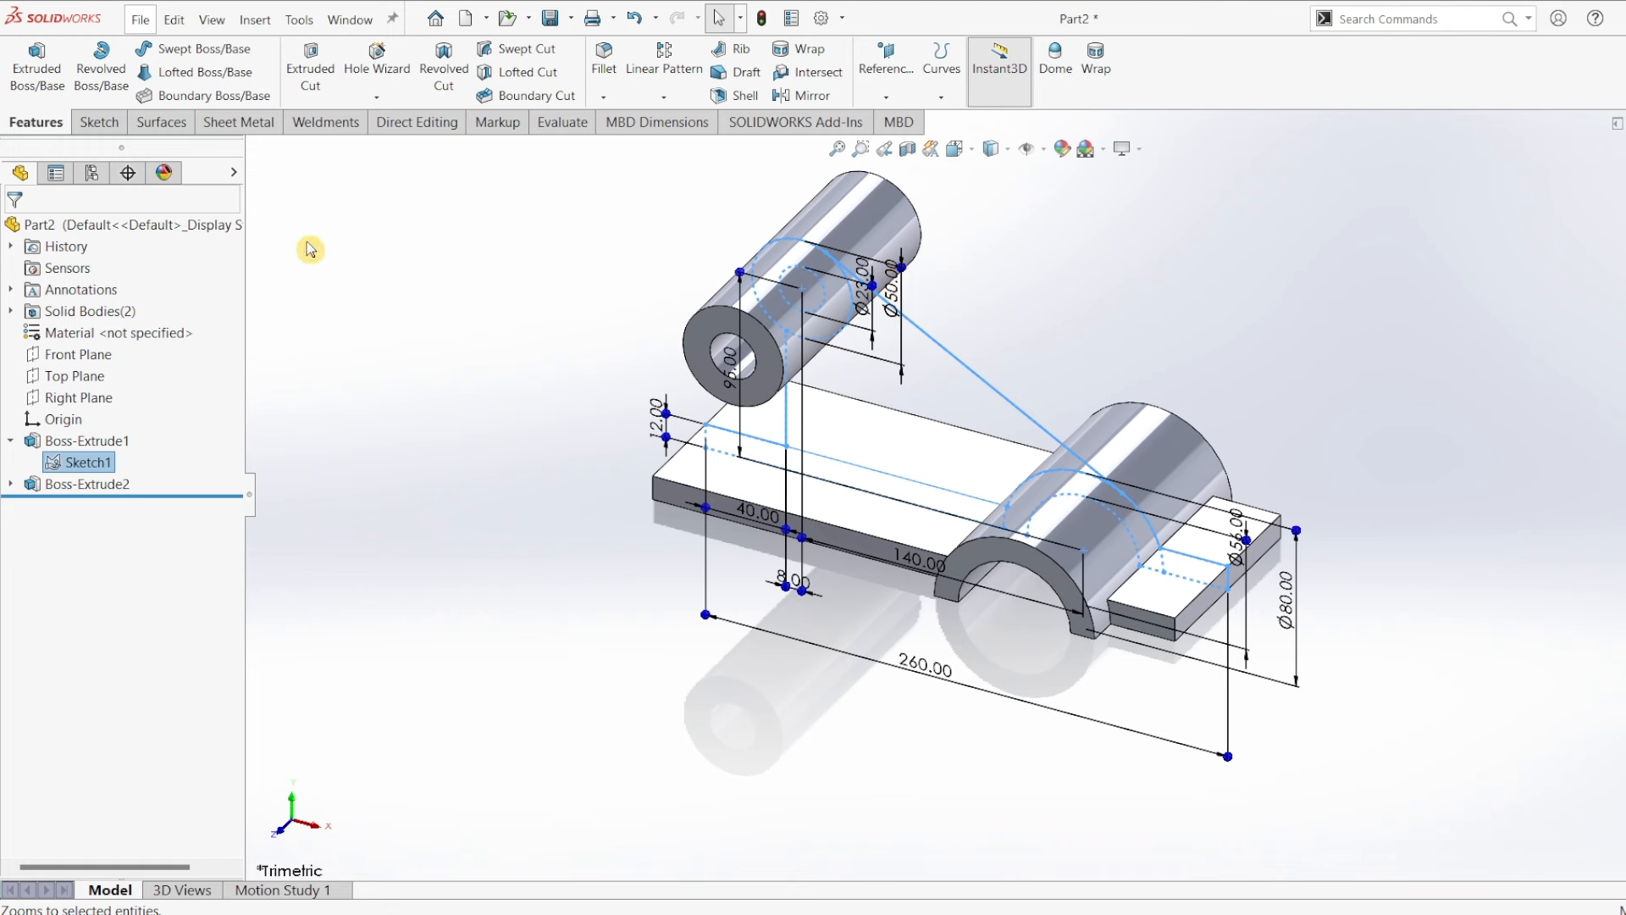
{"action": "left_click", "coordinate": [37, 68]}
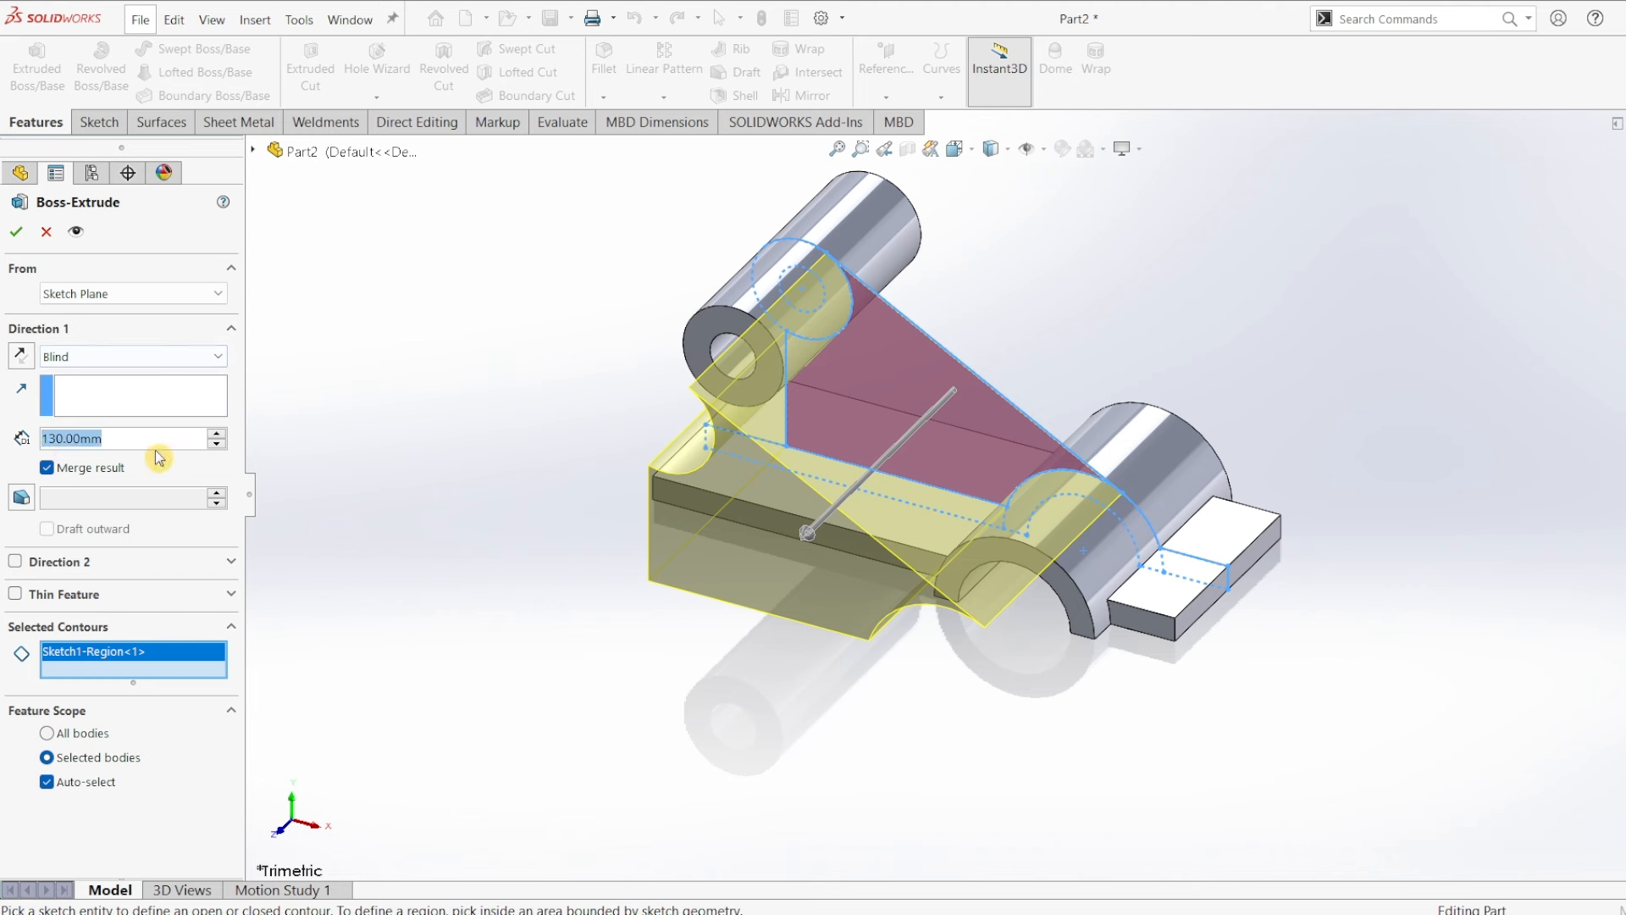
{"action": "type", "text": "8"}
{"action": "key", "text": "Return"}
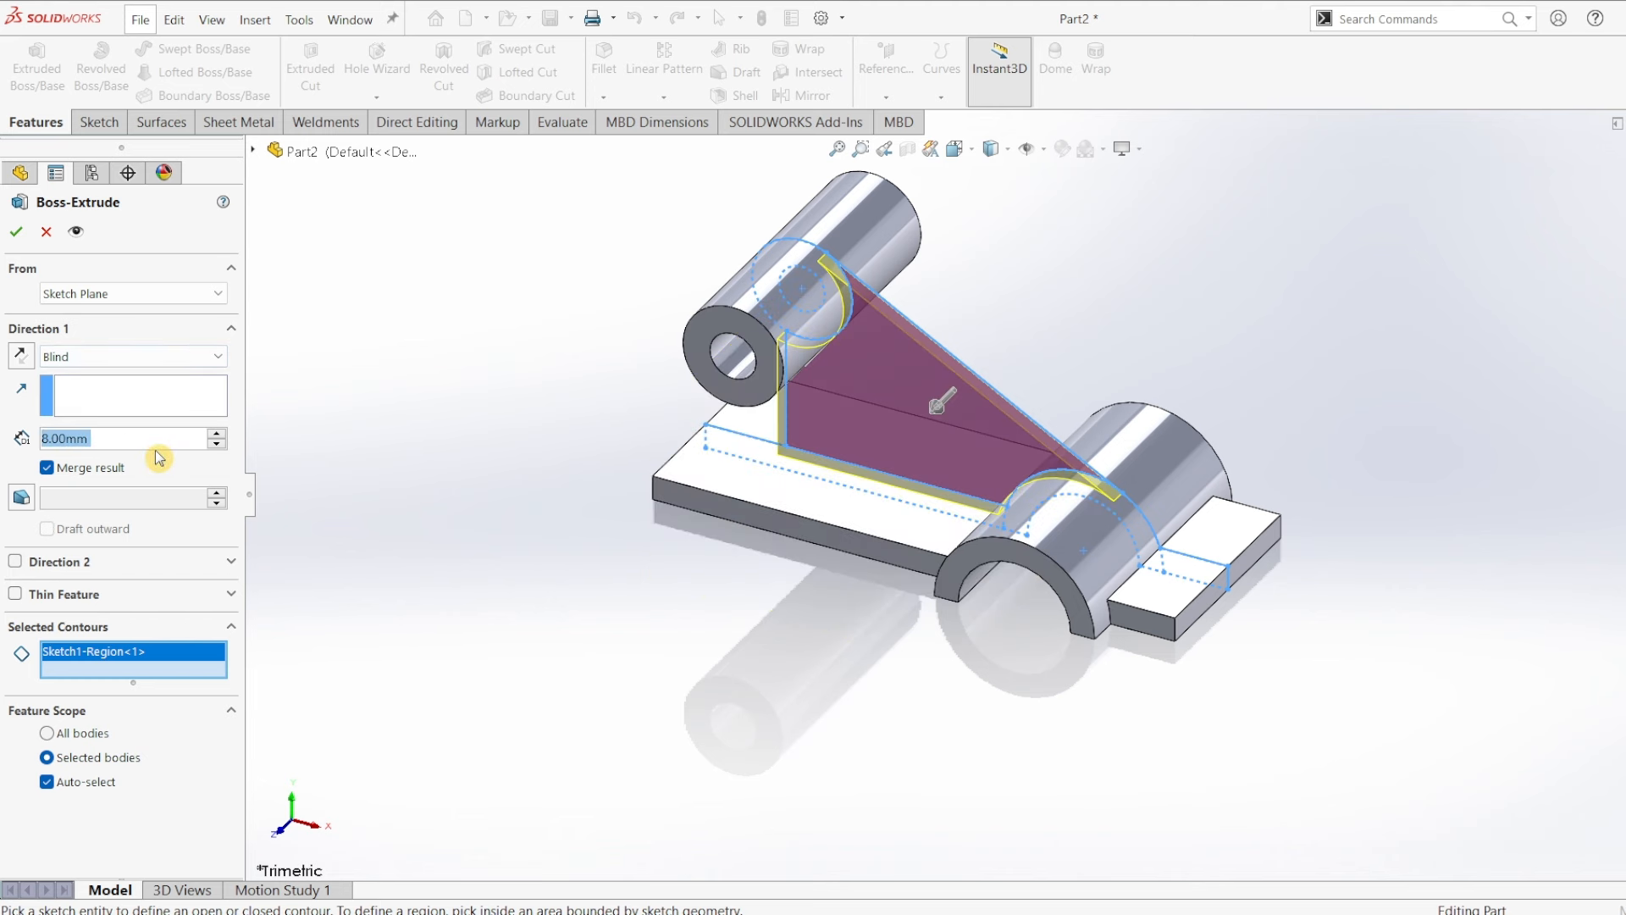
{"action": "left_click", "coordinate": [153, 297]}
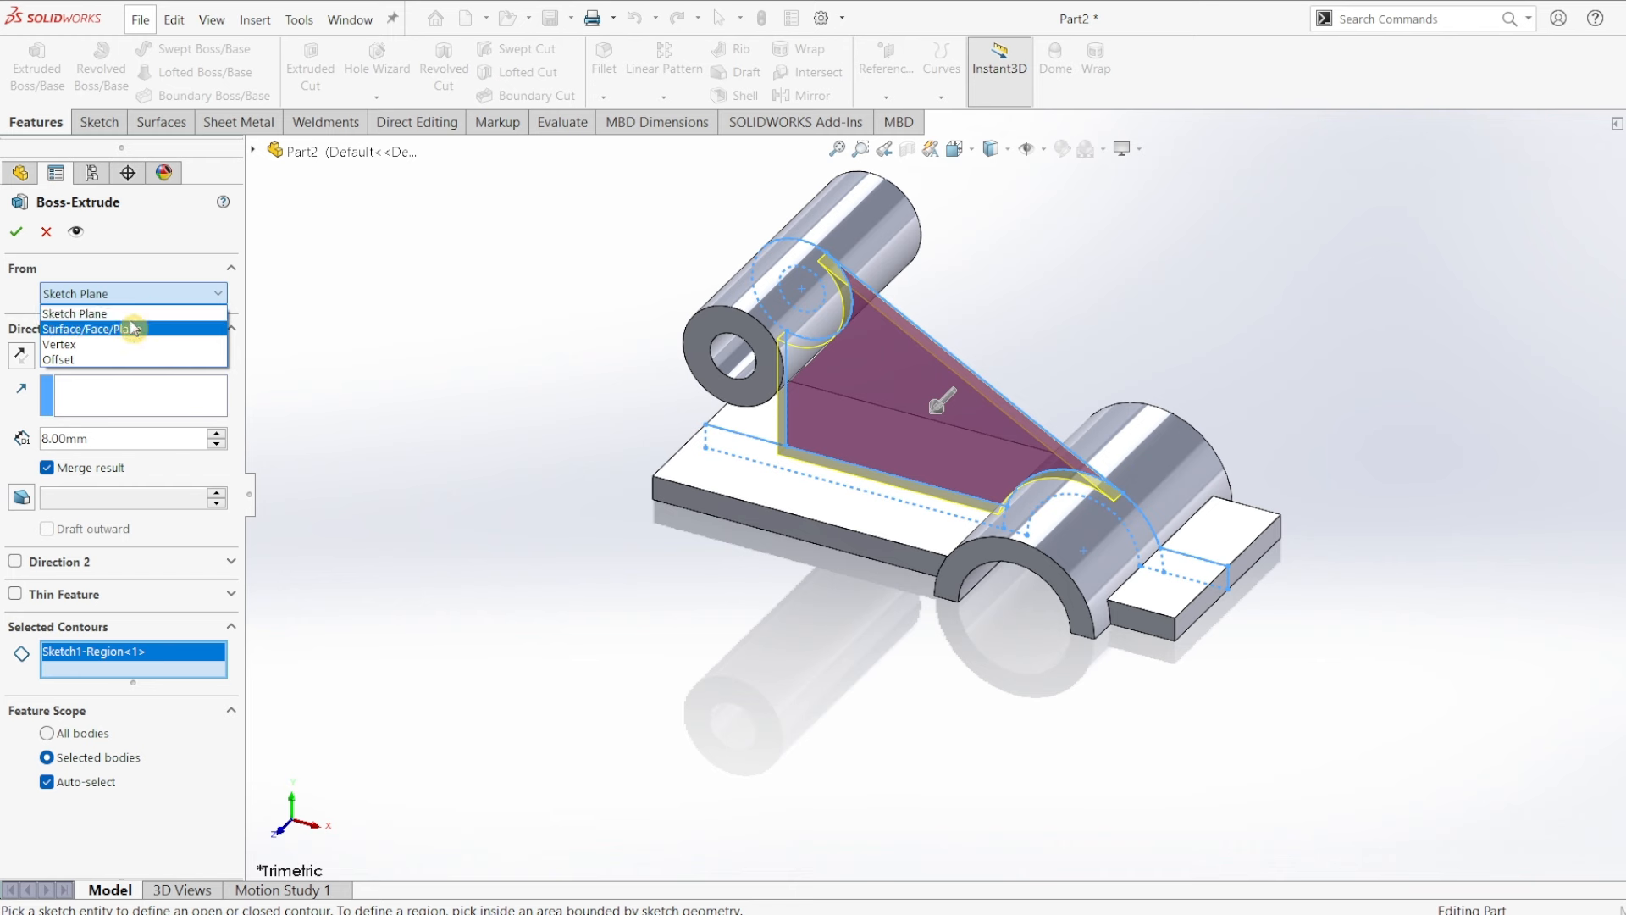
{"action": "left_click", "coordinate": [134, 328]}
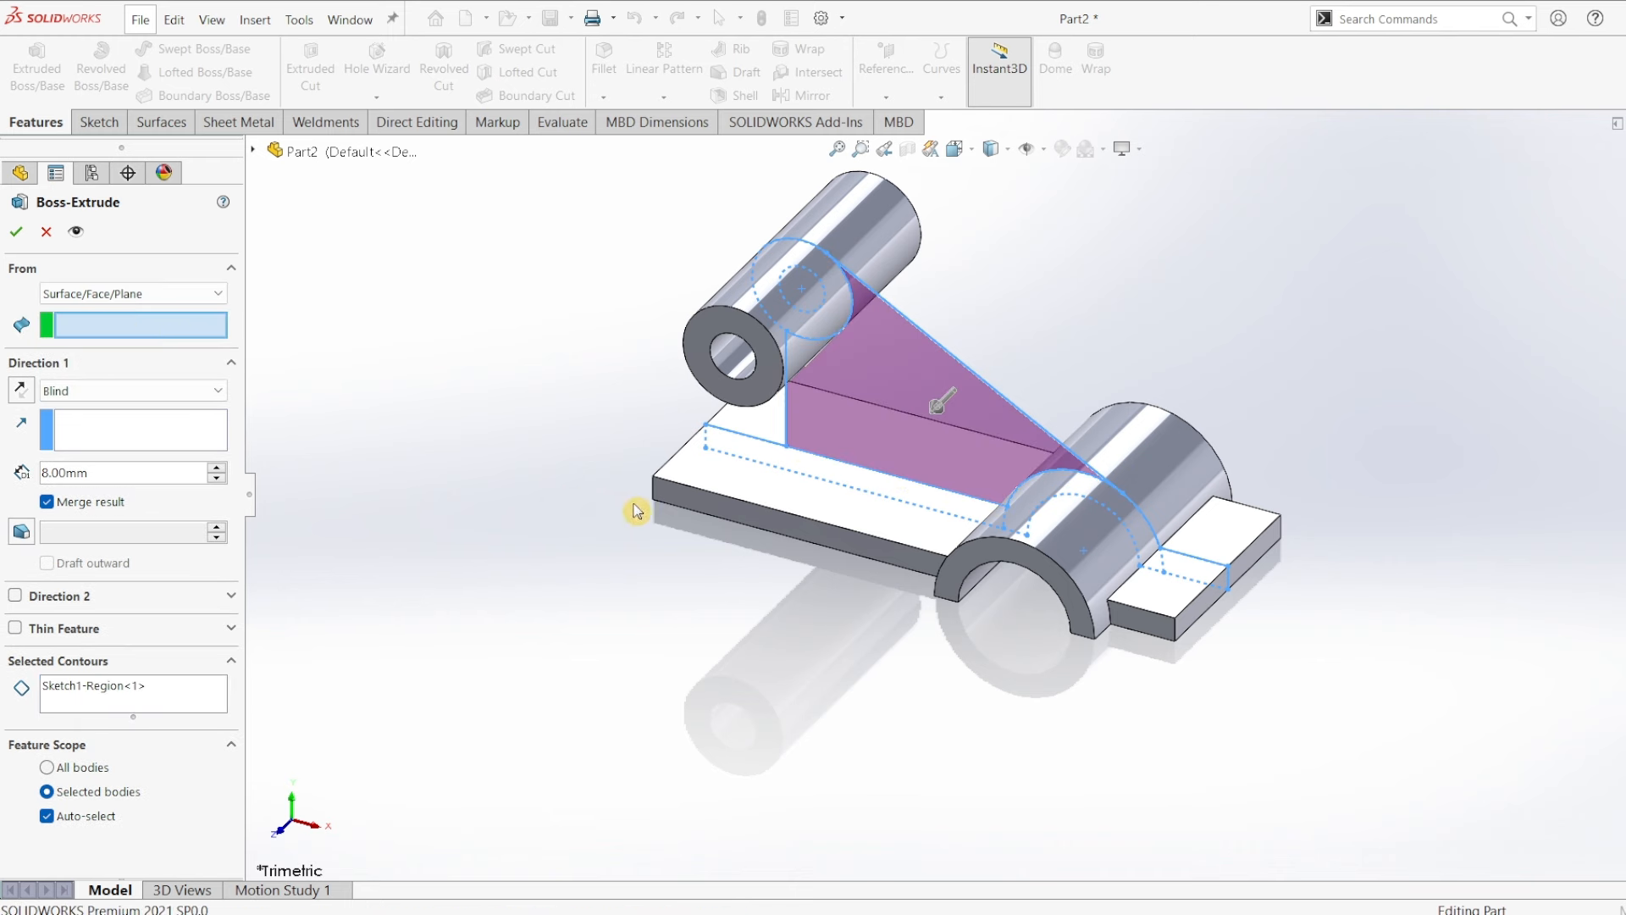
{"action": "left_click", "coordinate": [821, 531]}
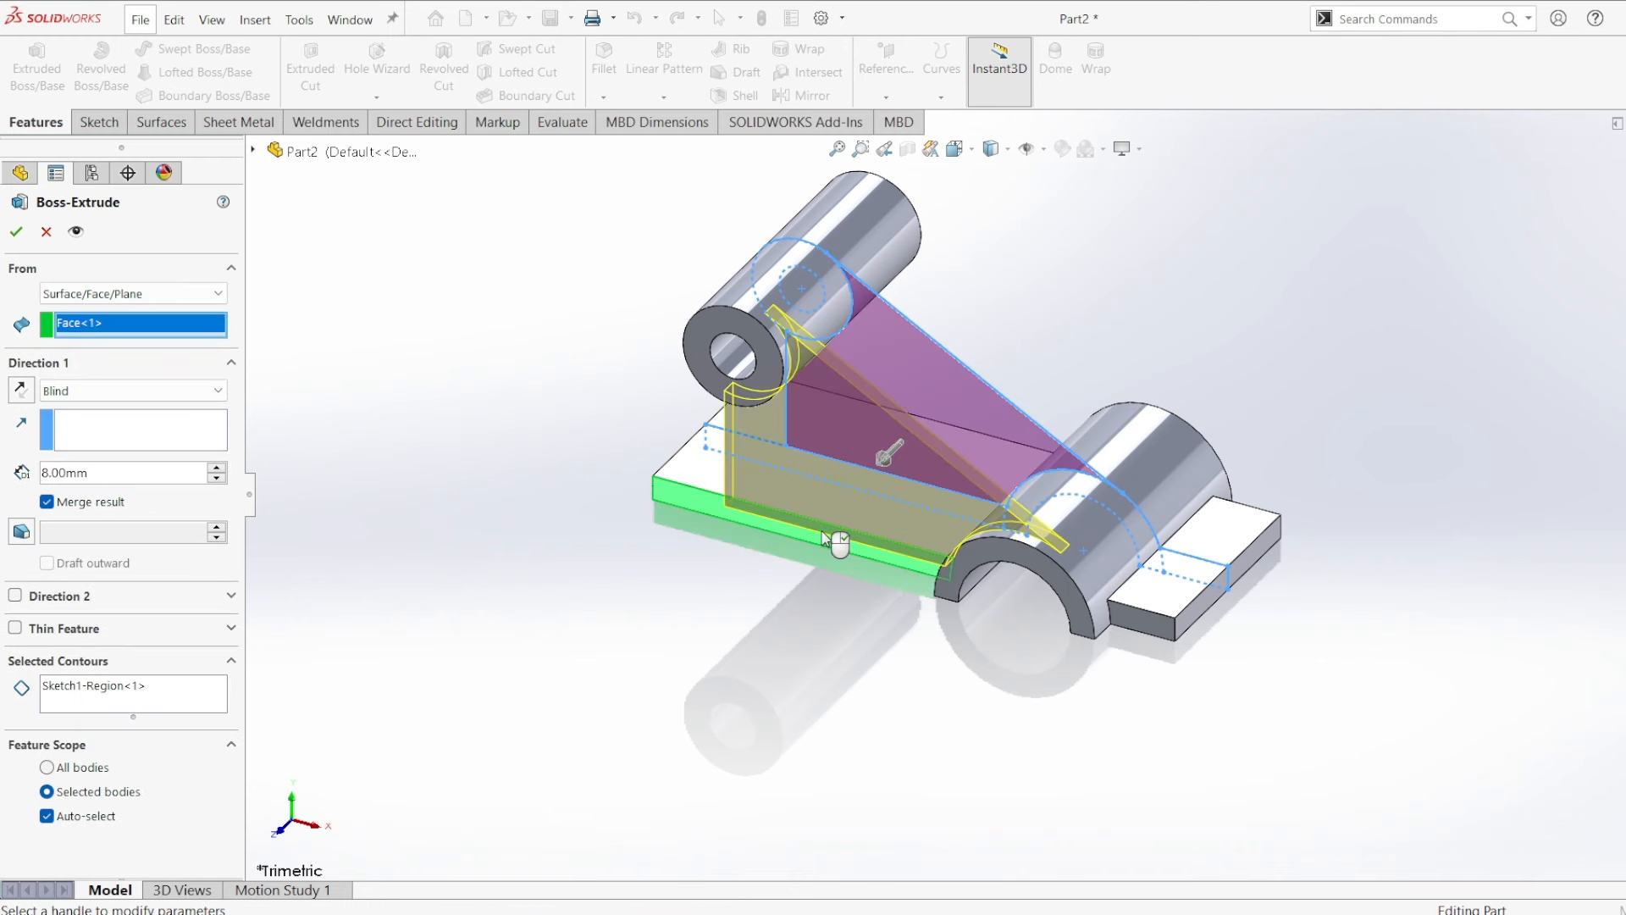
{"action": "middle_click_drag", "start_coordinate": [810, 581], "coordinate": [704, 638]}
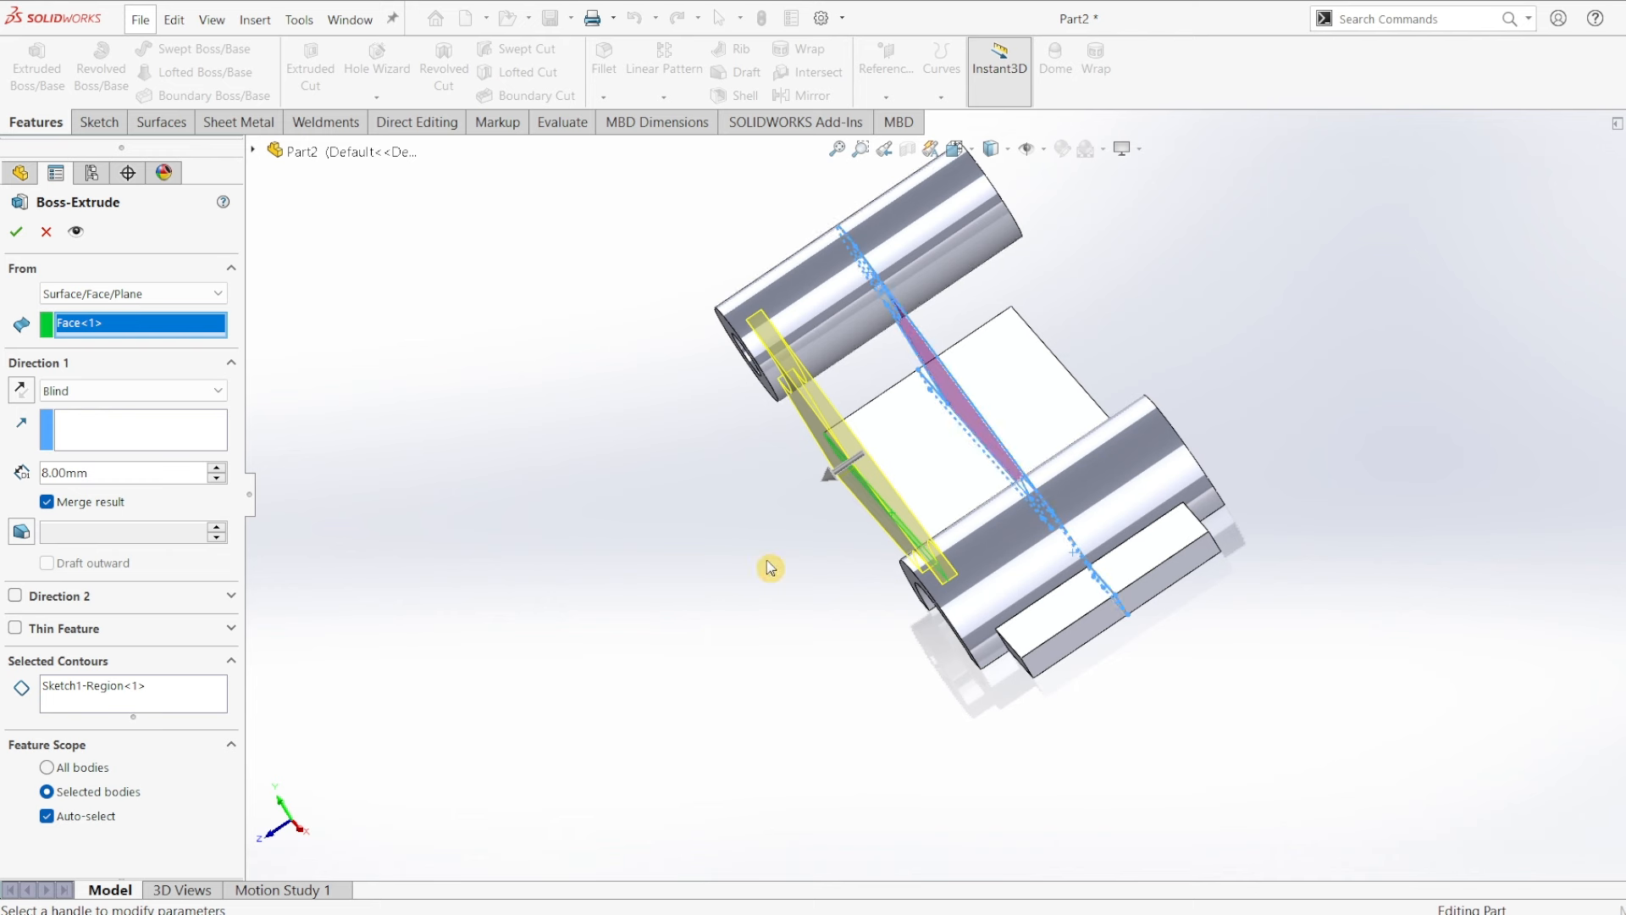
{"action": "left_click", "coordinate": [21, 391]}
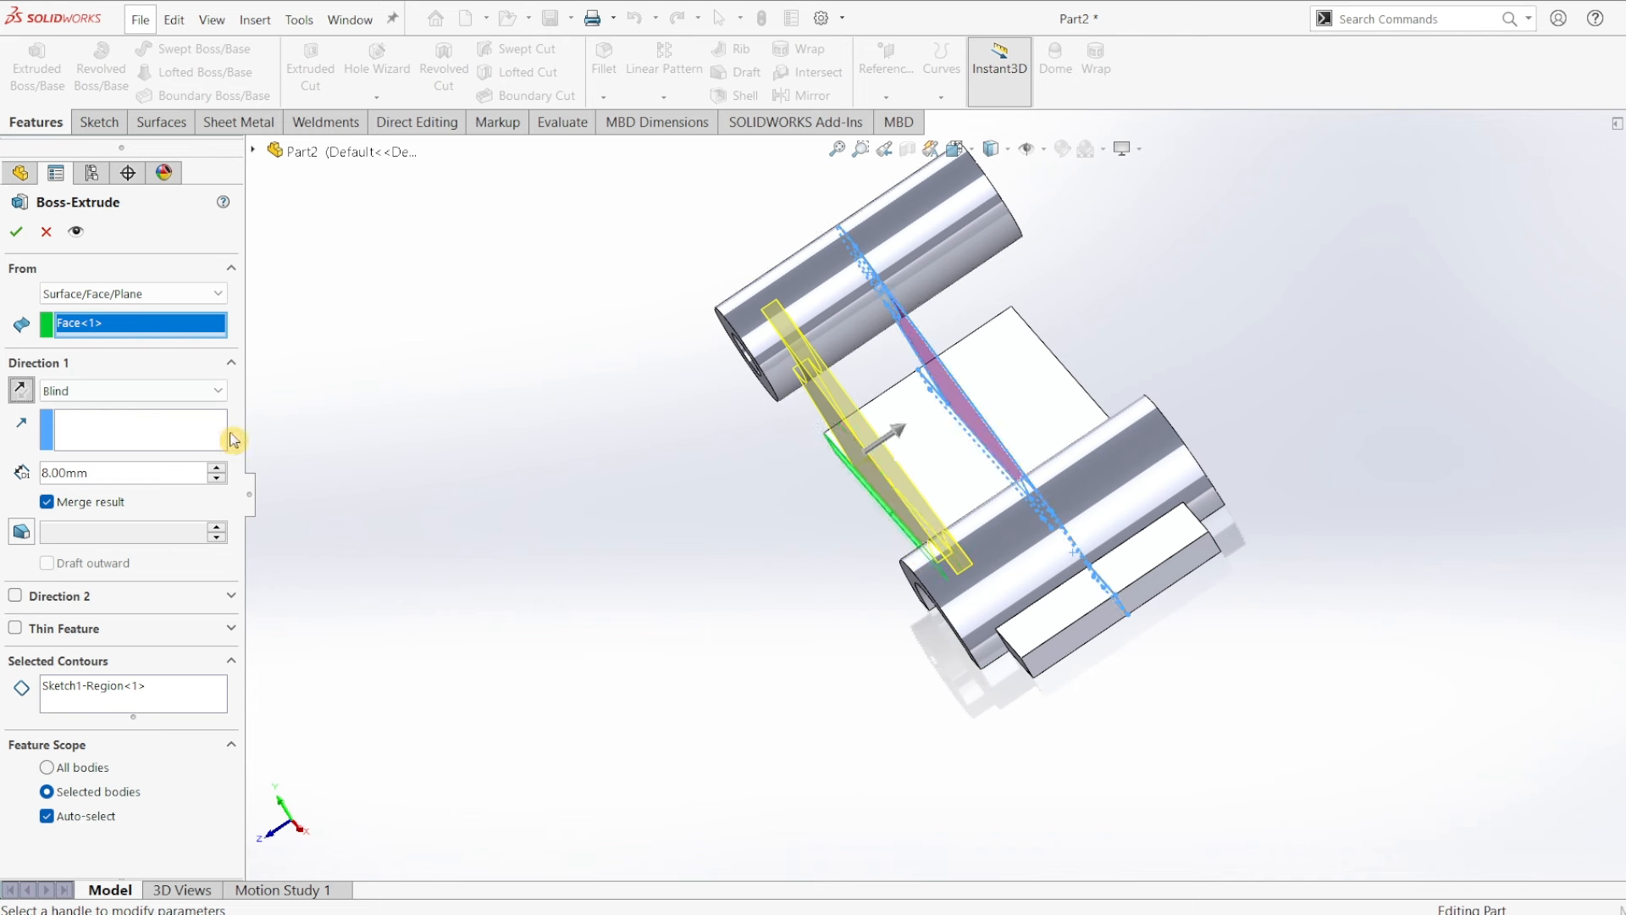
{"action": "left_click", "coordinate": [17, 232]}
Extrude the same web region 8 mm inward from the base's rear side face to form the second web.
{"action": "left_click", "coordinate": [36, 67]}
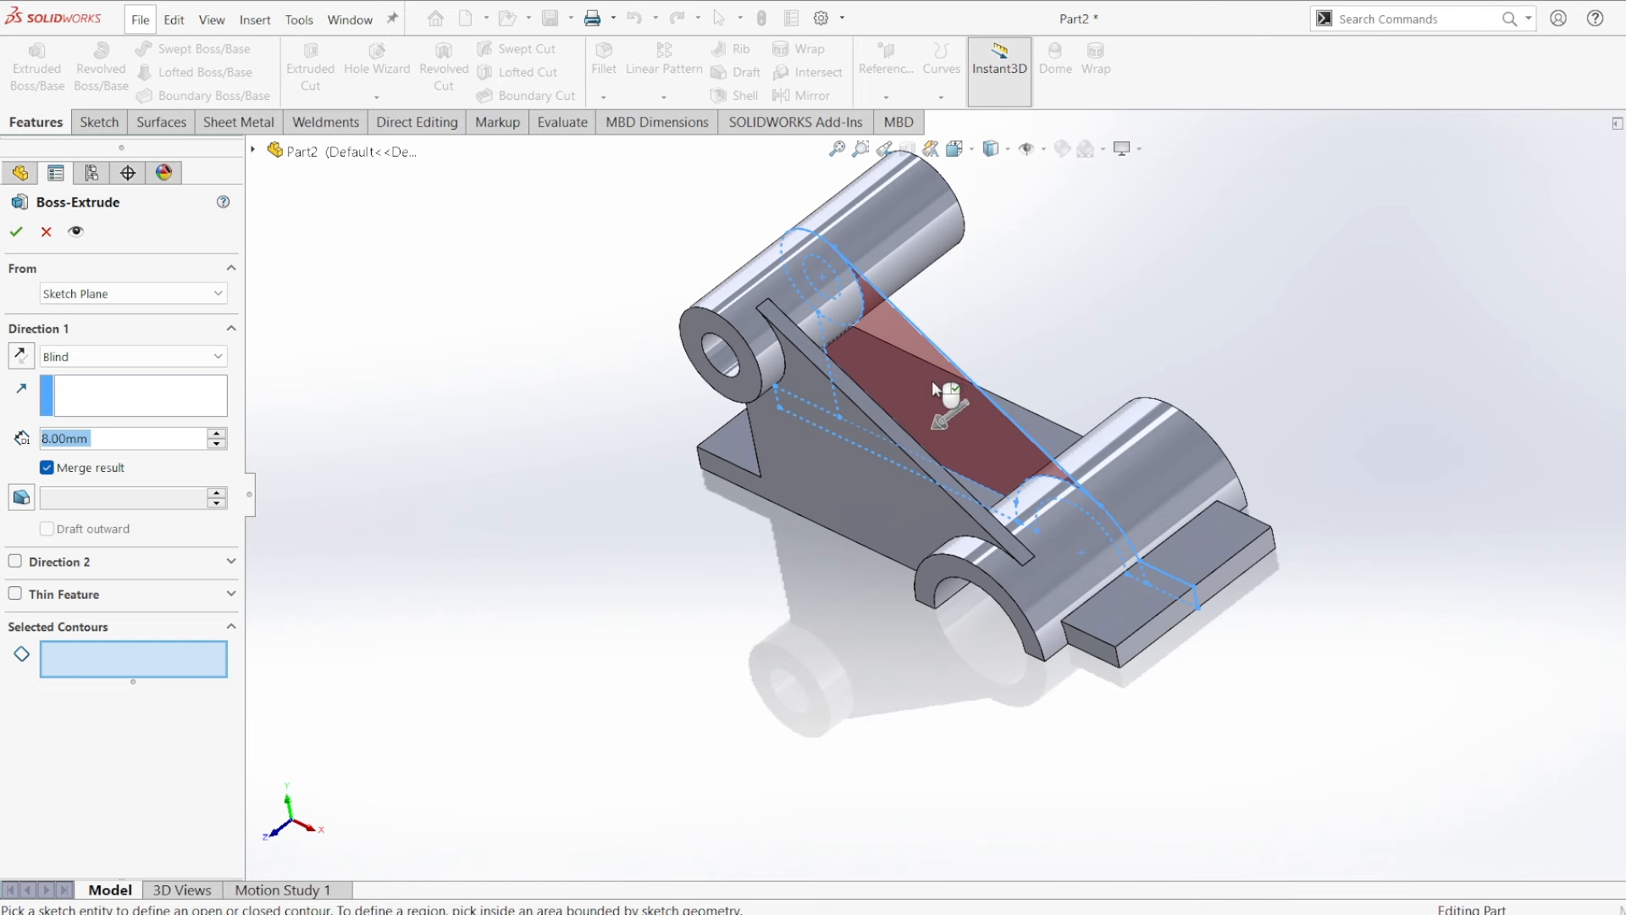
{"action": "left_click", "coordinate": [931, 380]}
{"action": "left_click", "coordinate": [161, 295]}
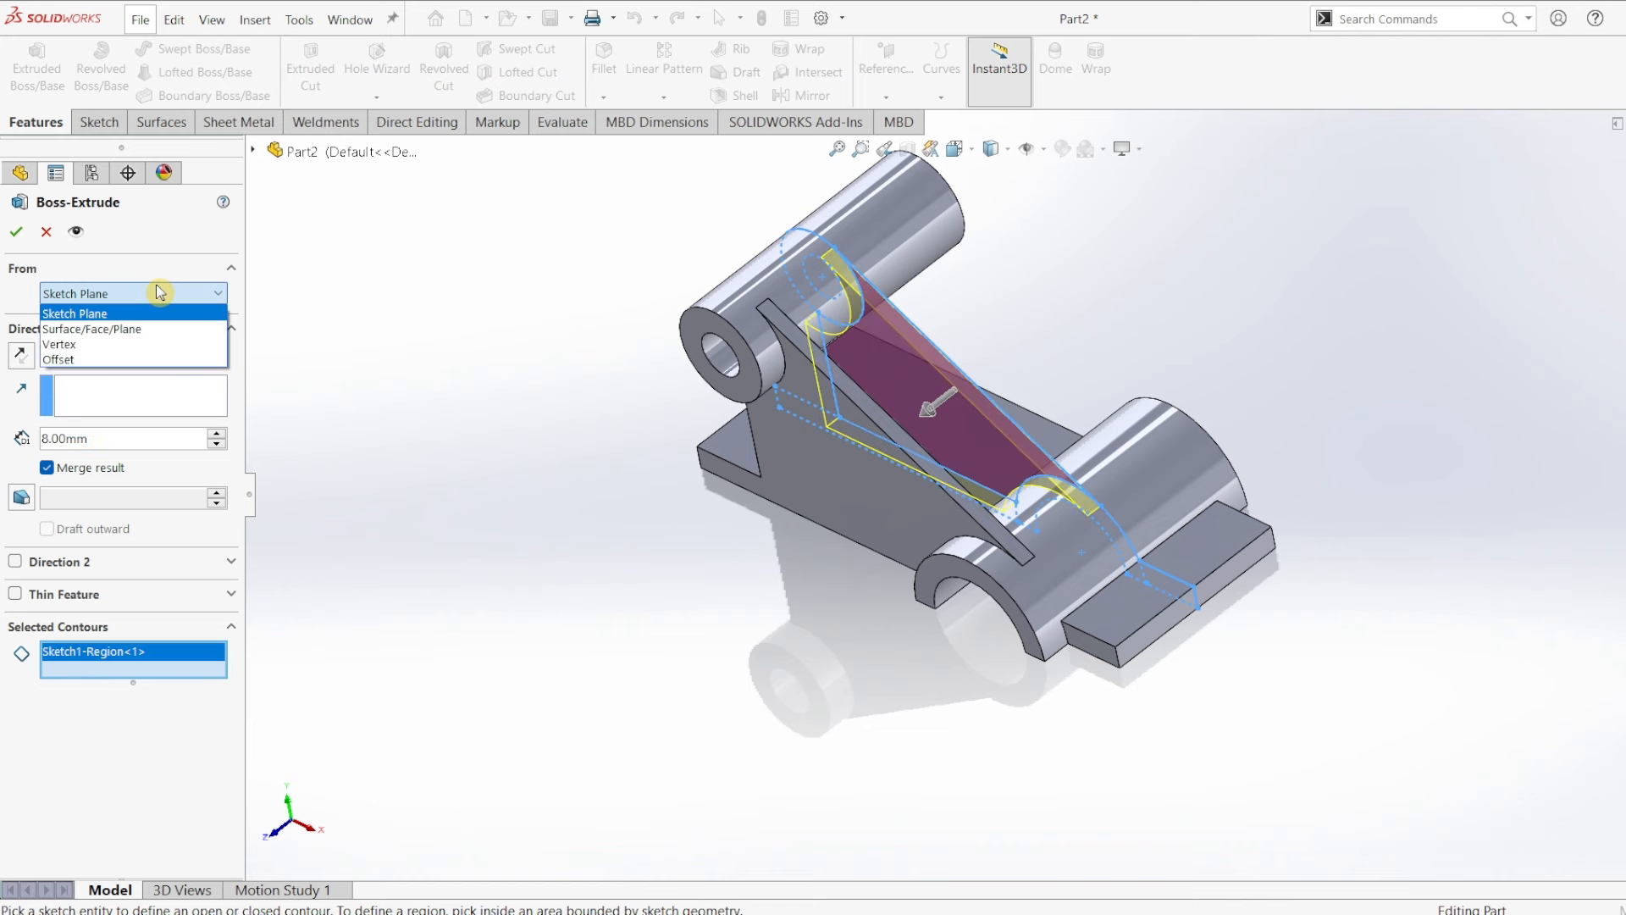
{"action": "left_click", "coordinate": [161, 321]}
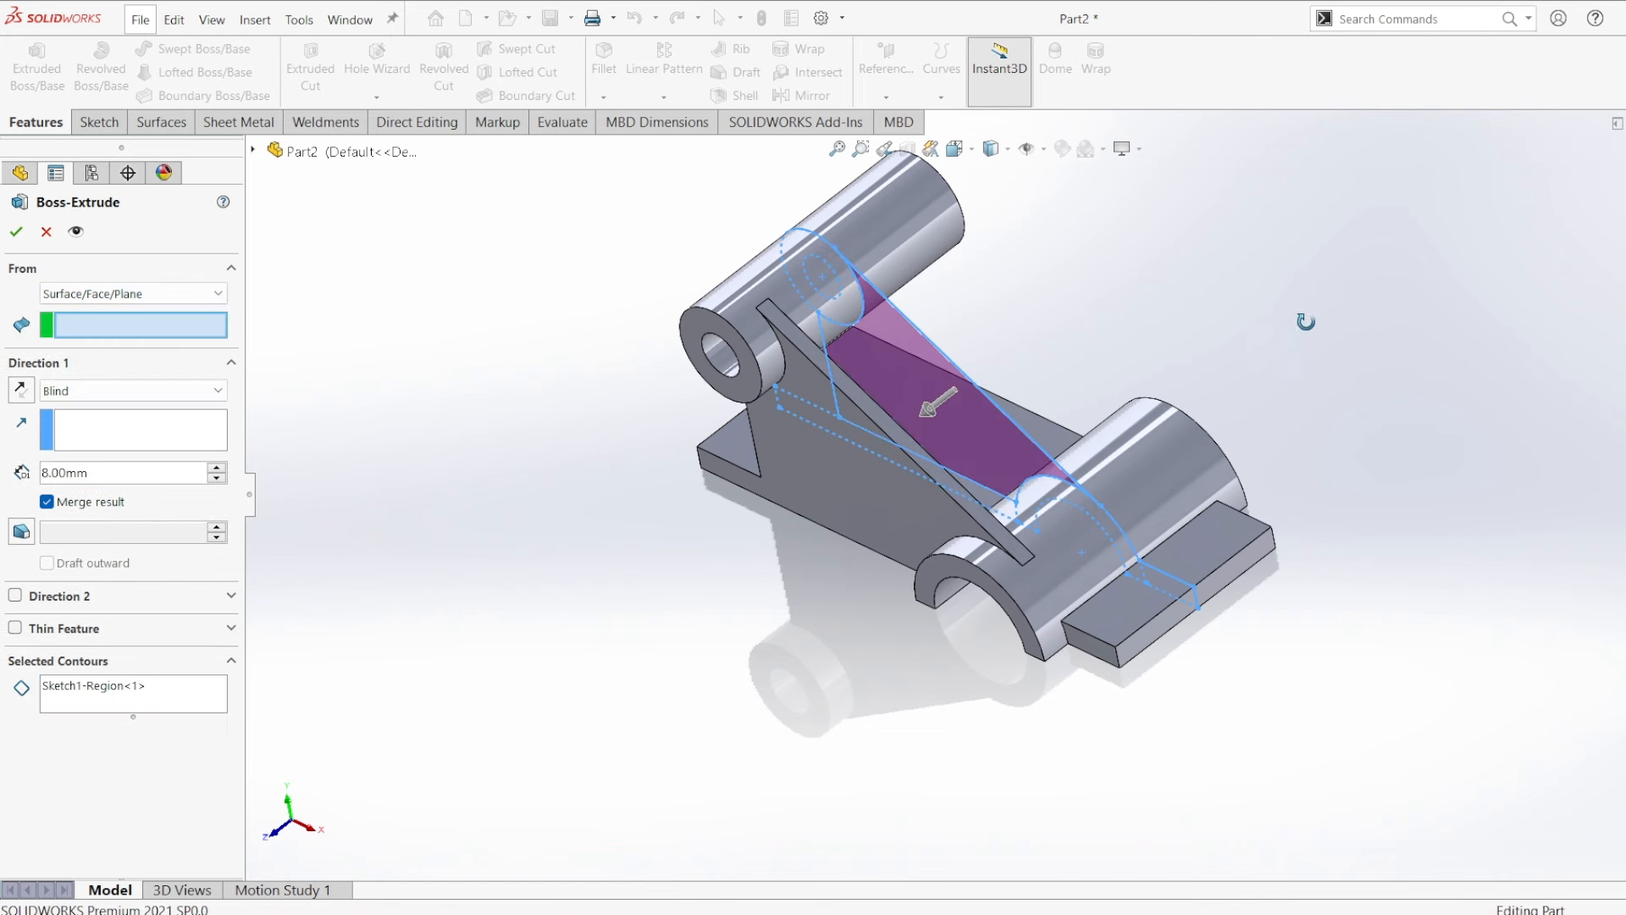
{"action": "middle_click_drag", "start_coordinate": [1292, 226], "coordinate": [1208, 448]}
{"action": "left_click", "coordinate": [1144, 318]}
{"action": "left_click", "coordinate": [16, 232]}
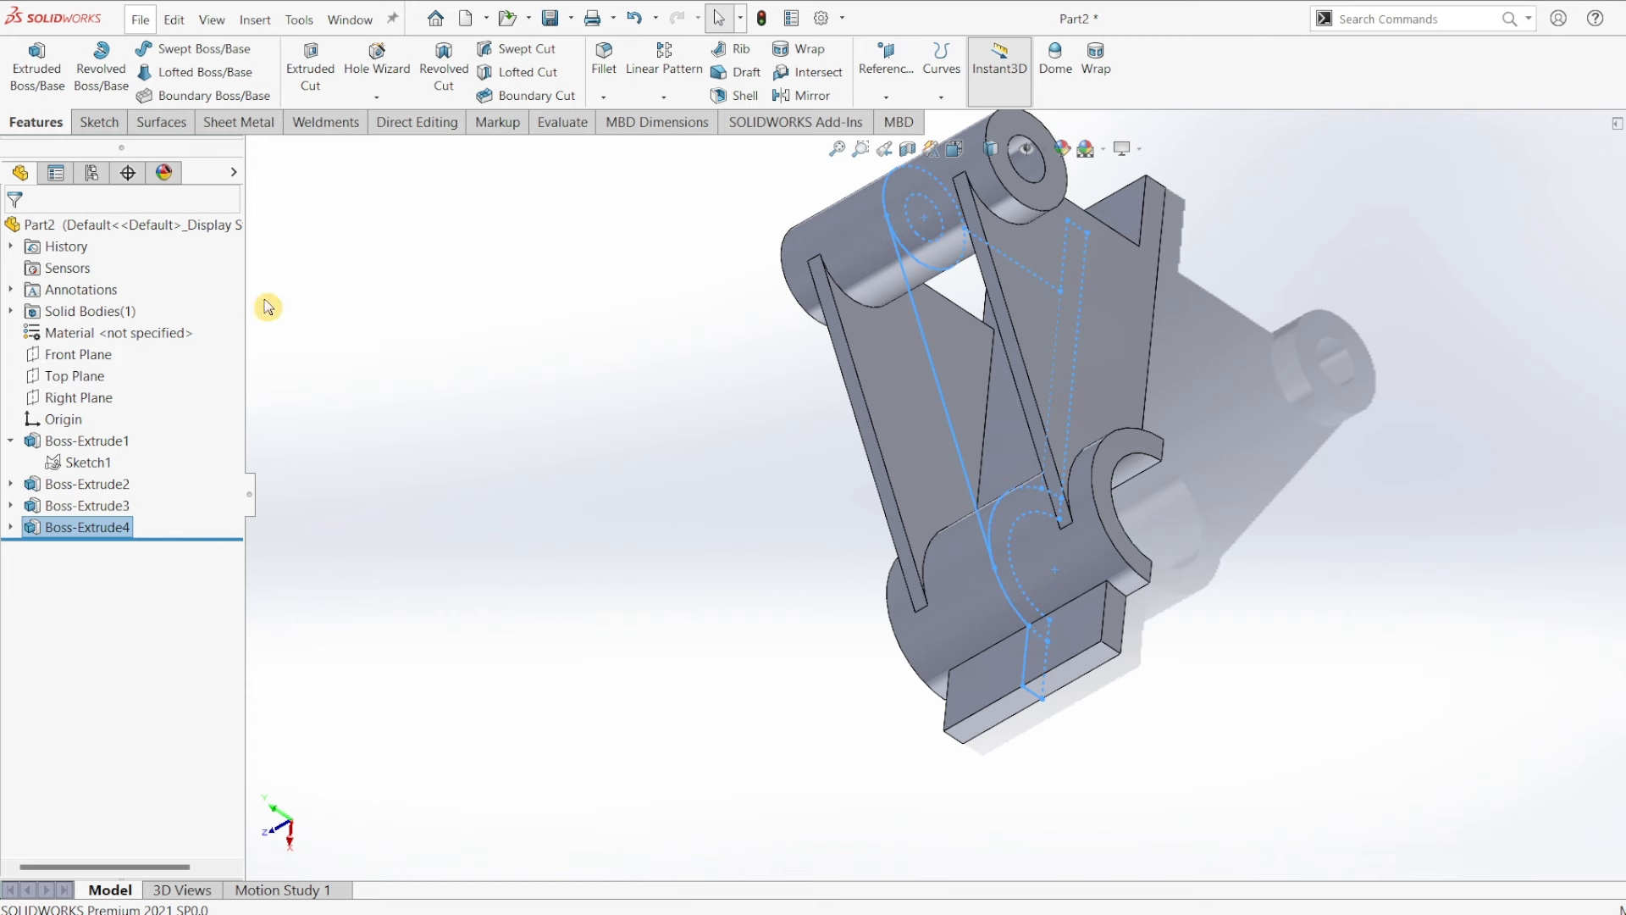
{"action": "key", "text": "ctrl+7"}
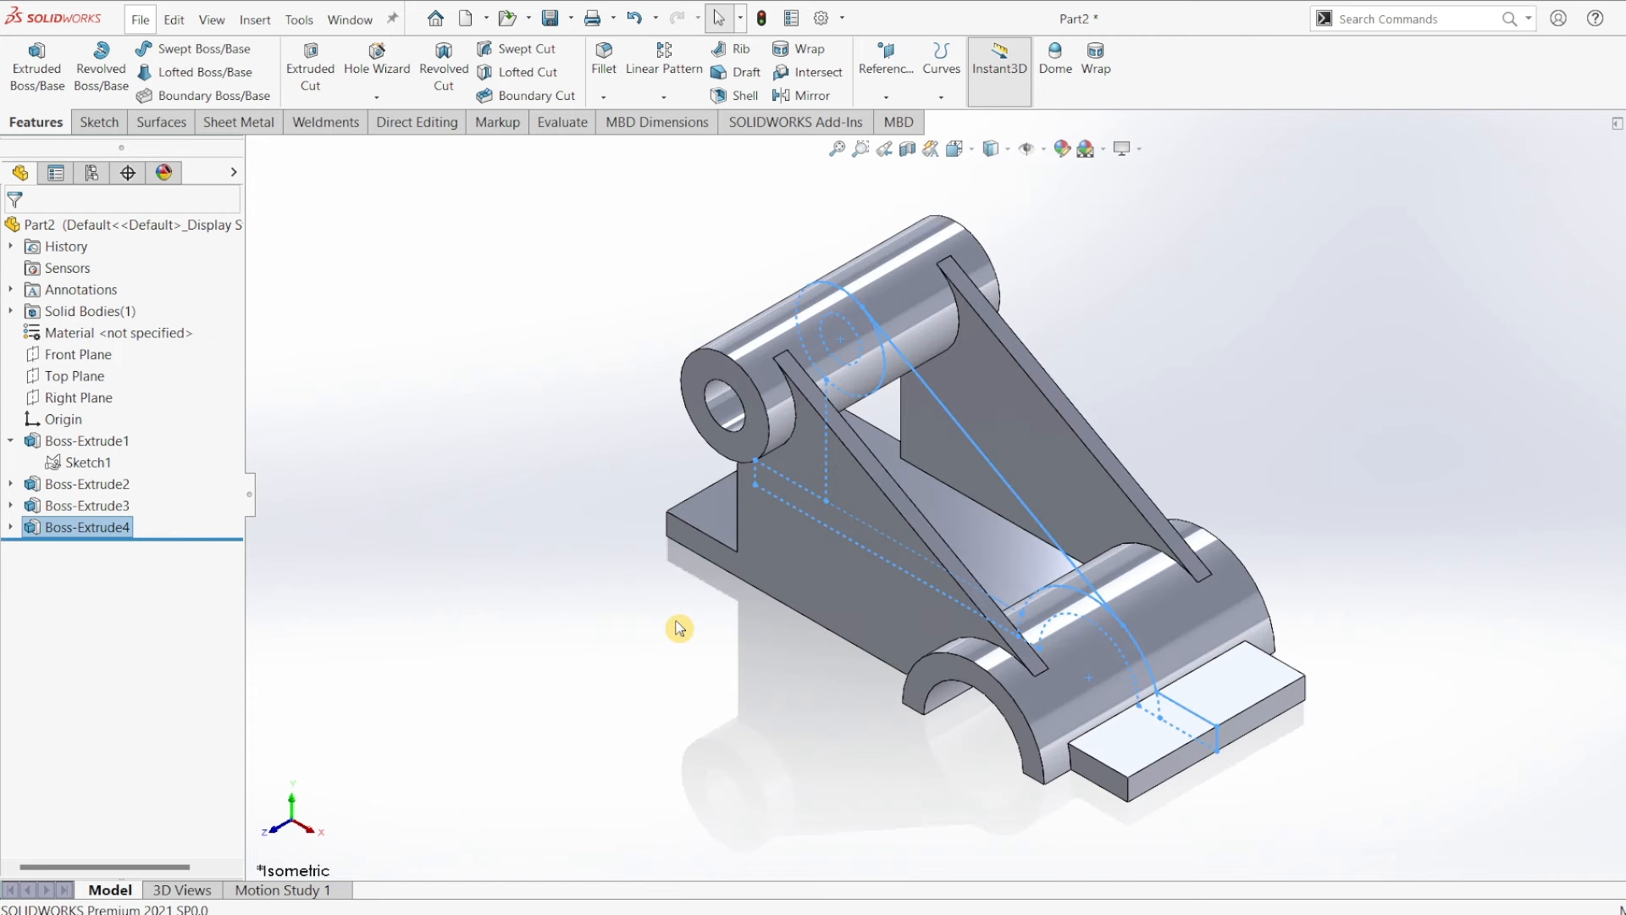
{"action": "left_click", "coordinate": [695, 641]}
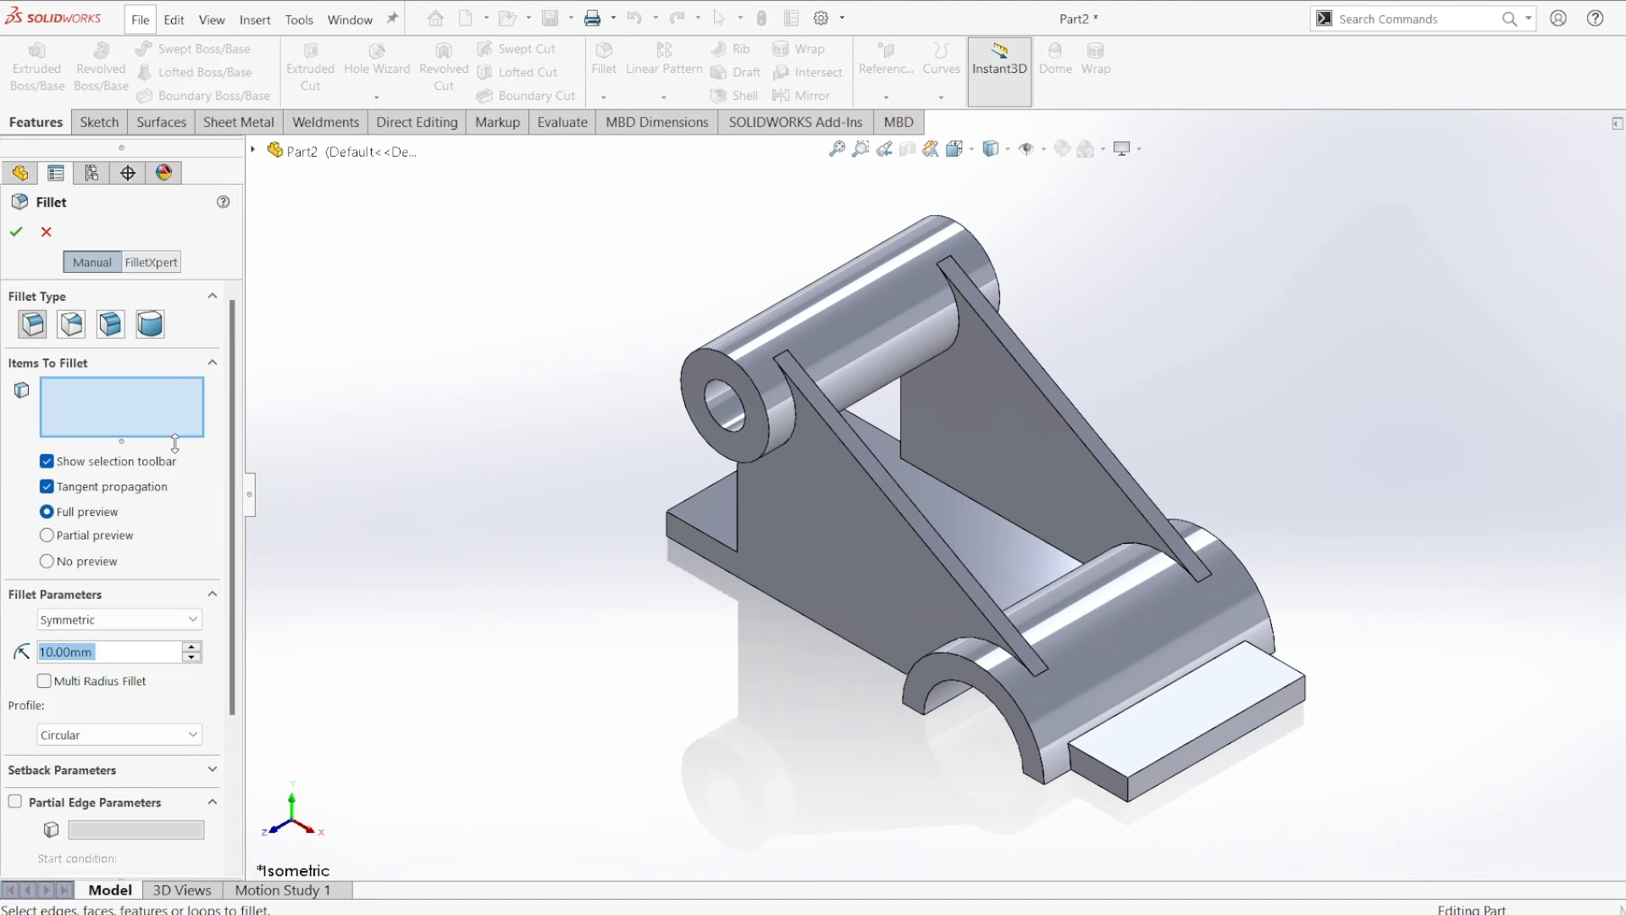
Fillet the four vertical corner edges of the base plate with a 20 mm radius.
{"action": "type", "text": "20"}
{"action": "key", "text": "Return"}
{"action": "left_click", "coordinate": [1306, 697]}
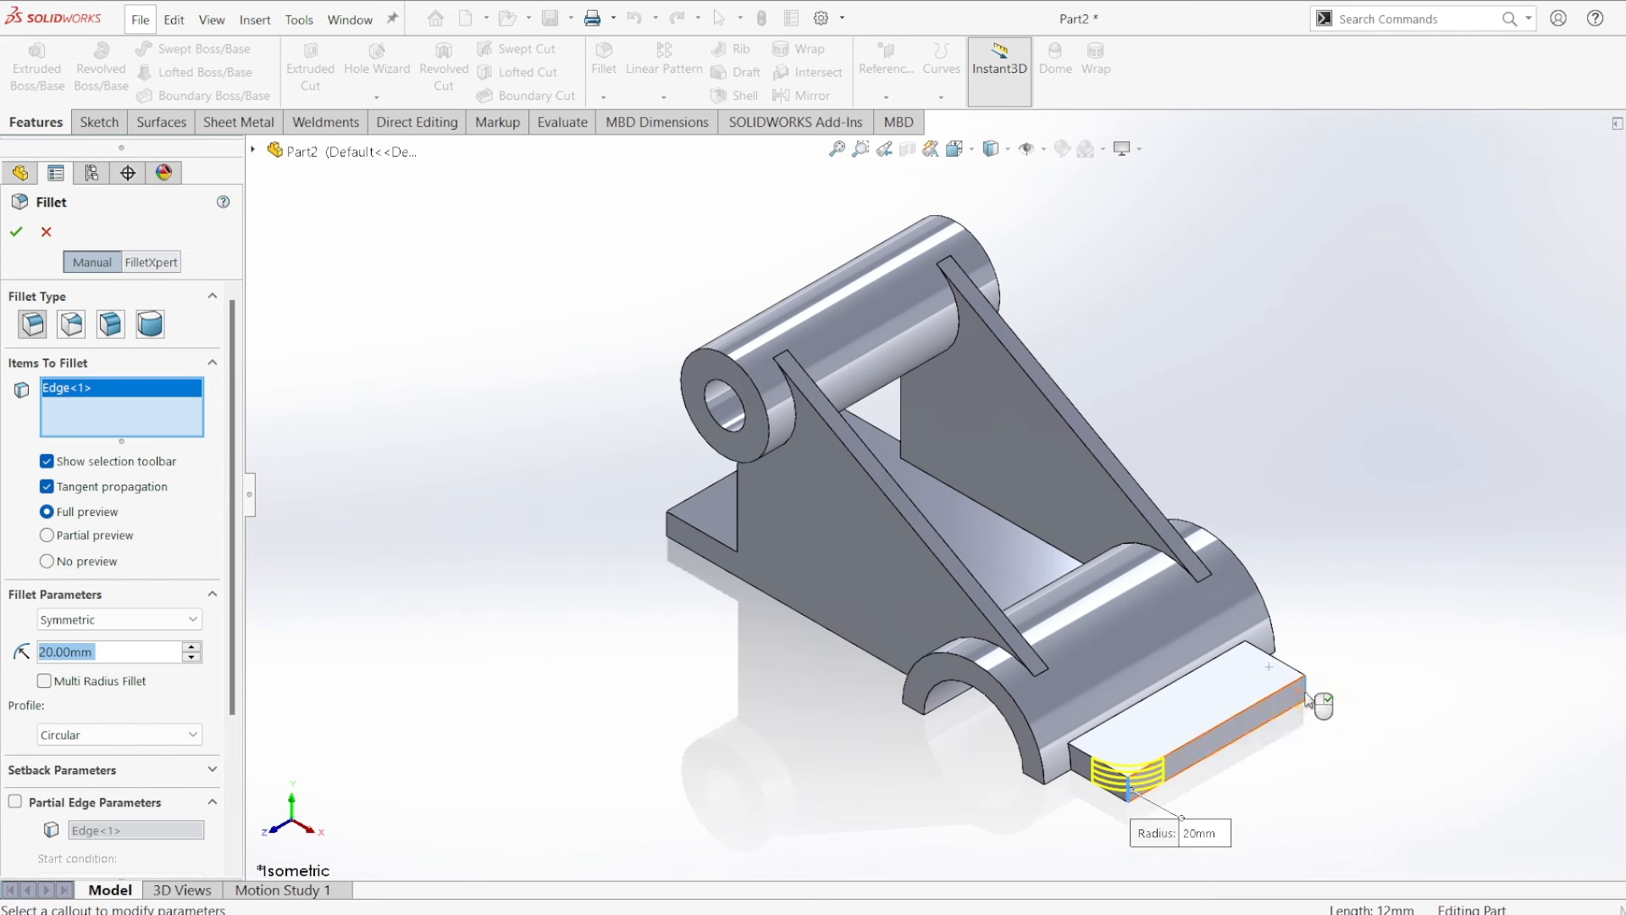
{"action": "left_click", "coordinate": [1307, 699]}
{"action": "left_click", "coordinate": [662, 527]}
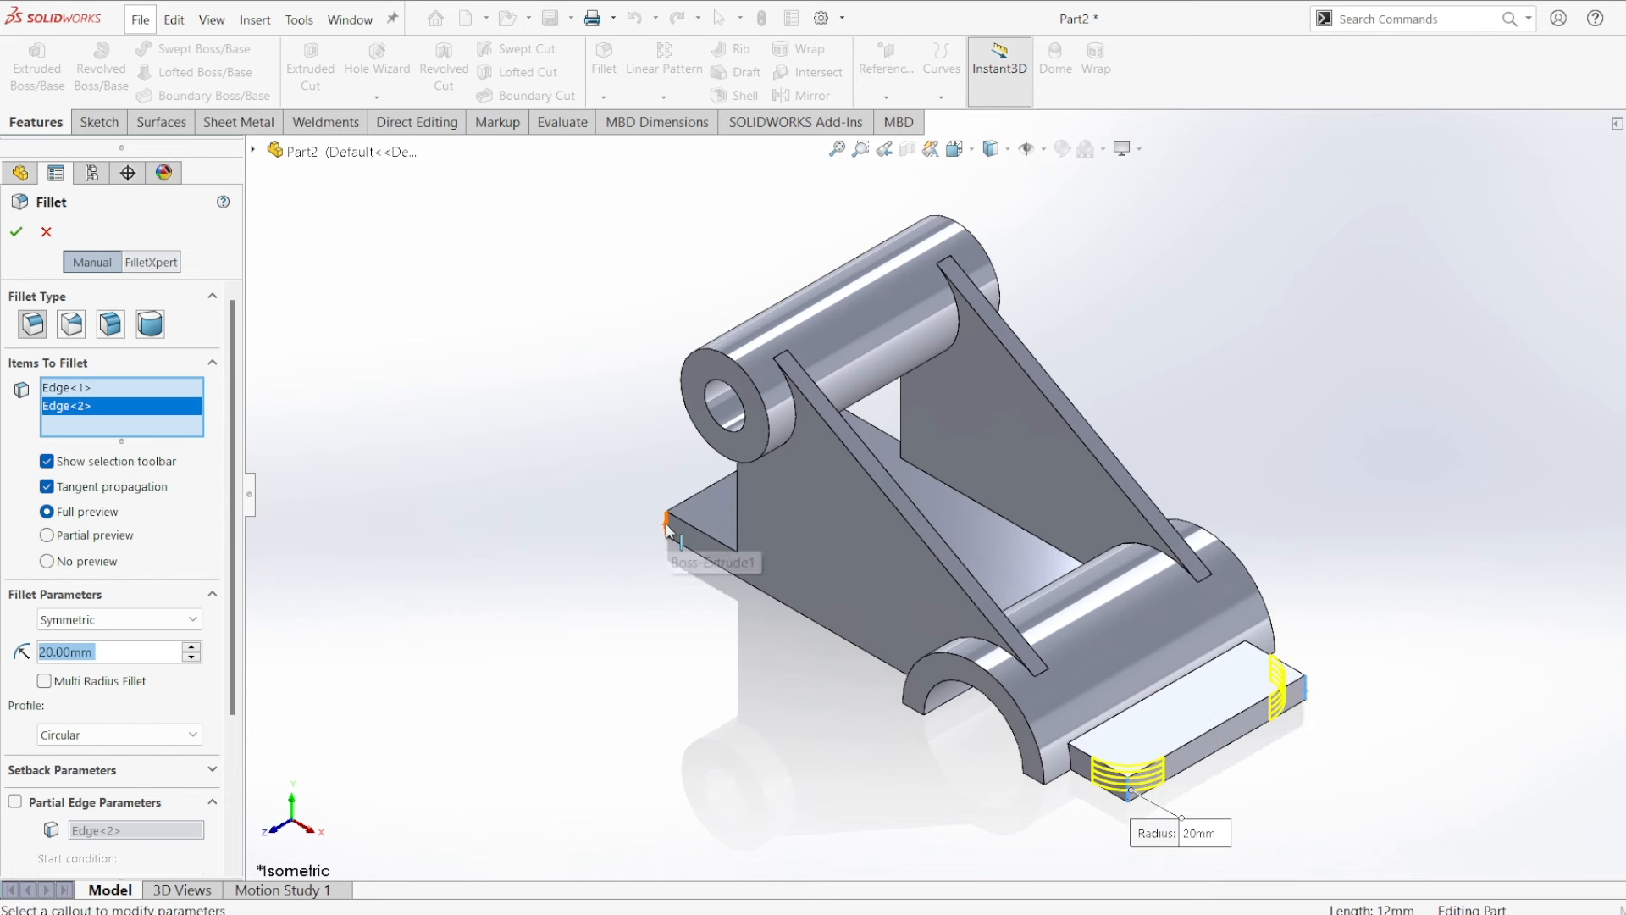
{"action": "left_click", "coordinate": [666, 528]}
{"action": "middle_click_drag", "start_coordinate": [678, 542], "coordinate": [763, 593]}
{"action": "left_click", "coordinate": [654, 333]}
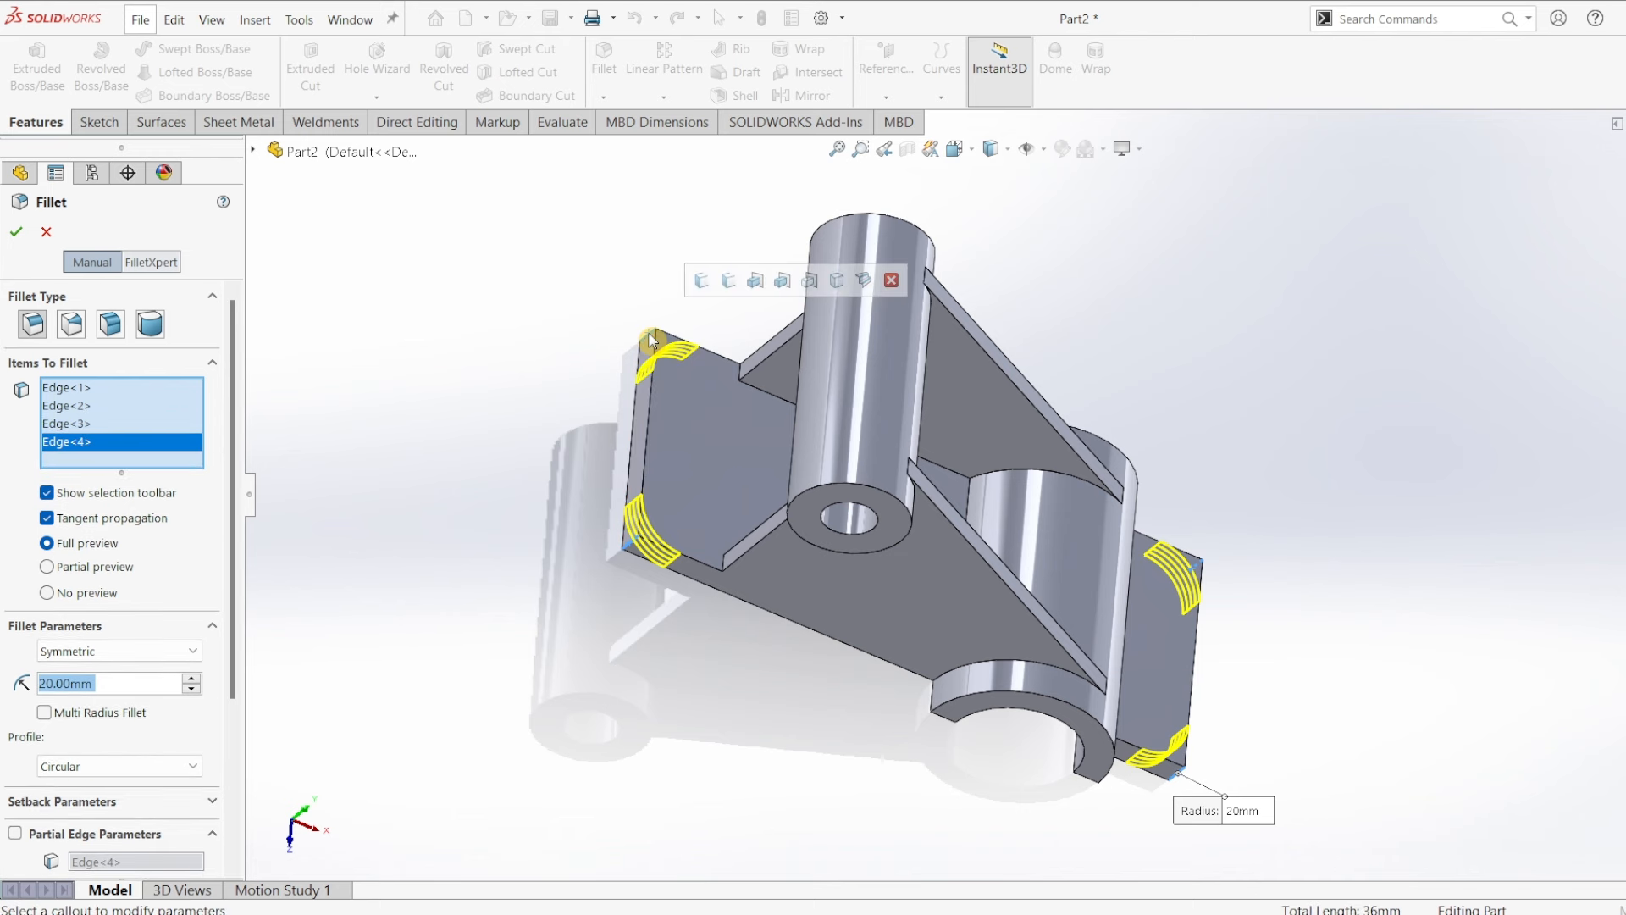
{"action": "left_click", "coordinate": [47, 229]}
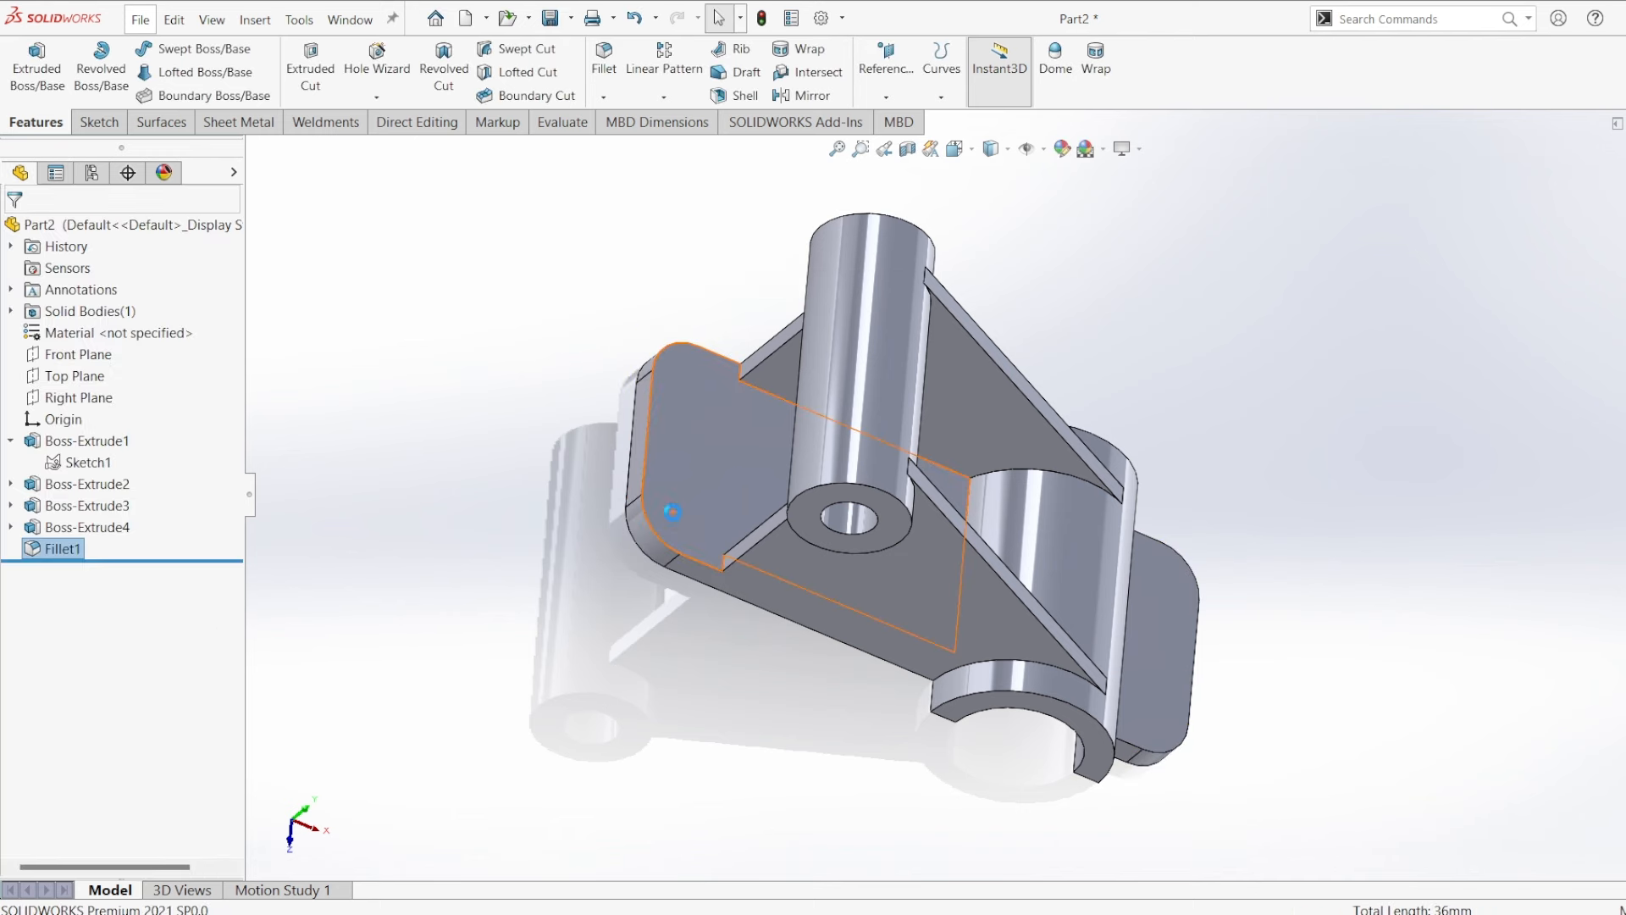
{"action": "key", "text": "ctrl+7"}
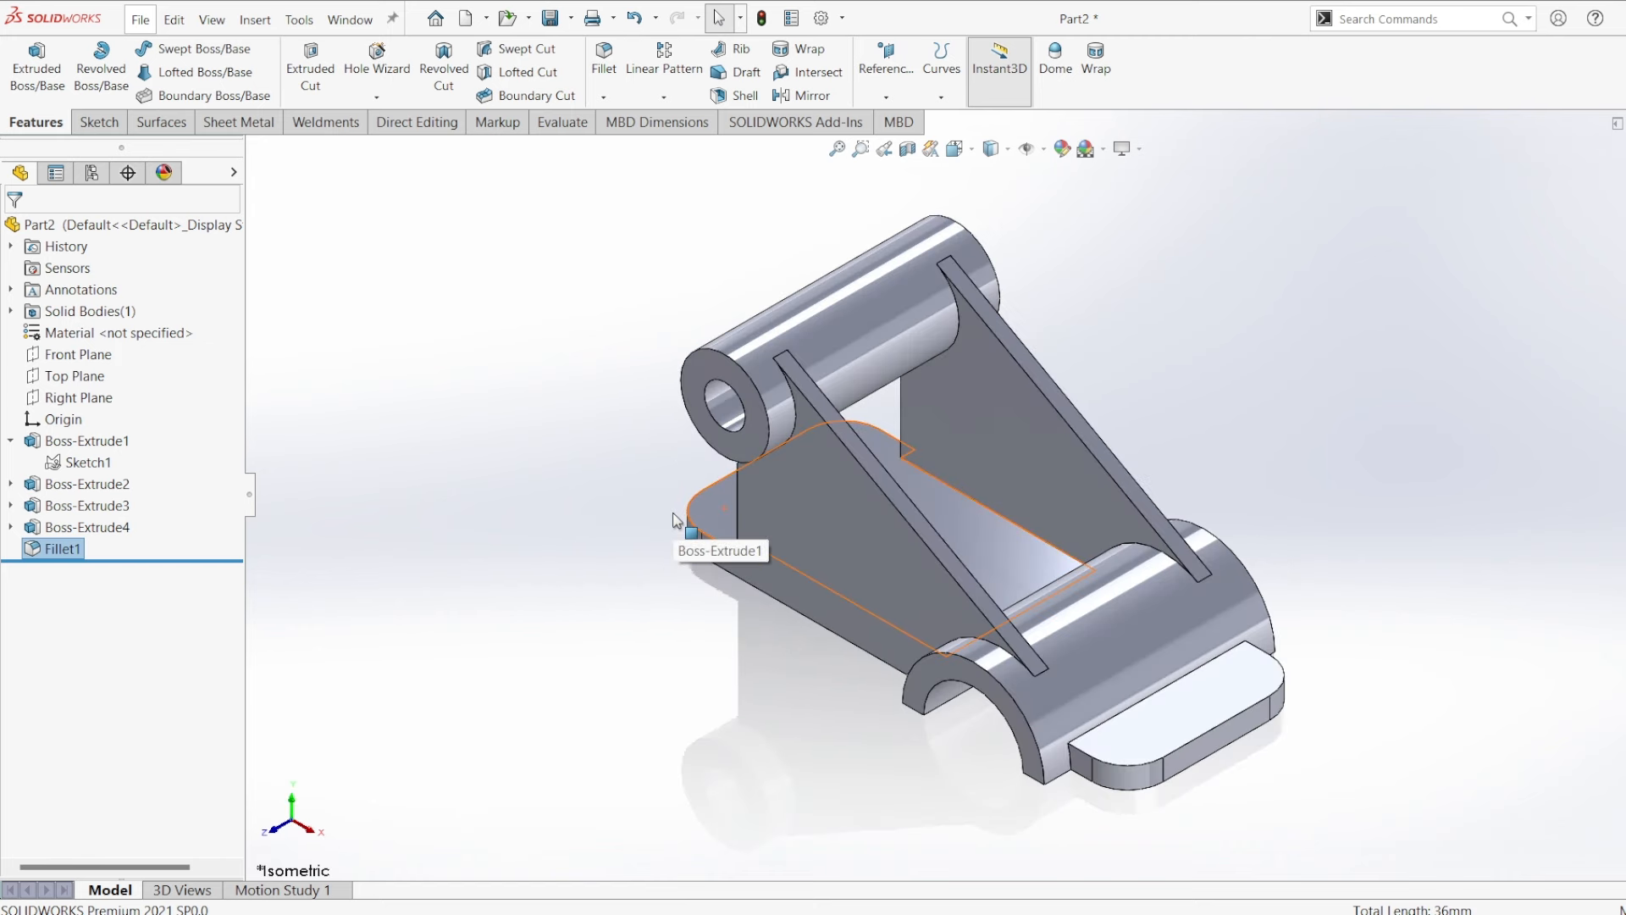
After consulting the part drawing, set up a Hole Wizard counterbore with 10 mm through diameter, 20 mm counterbore diameter and 5 mm depth, Through All.
{"action": "left_click", "coordinate": [377, 64]}
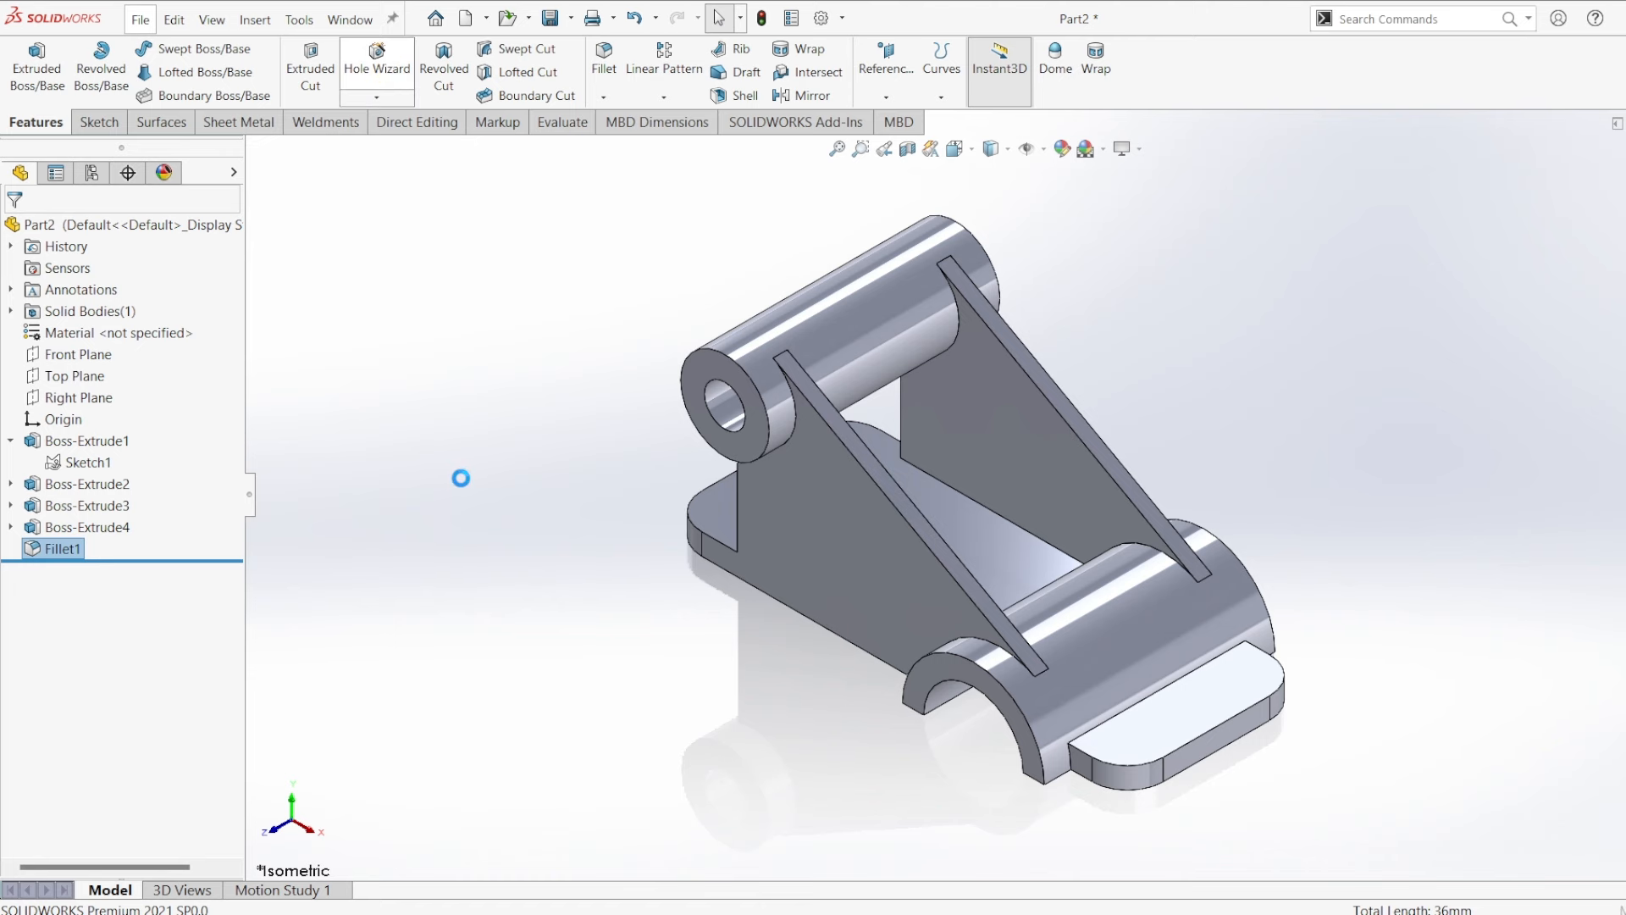
{"action": "left_click", "coordinate": [669, 913]}
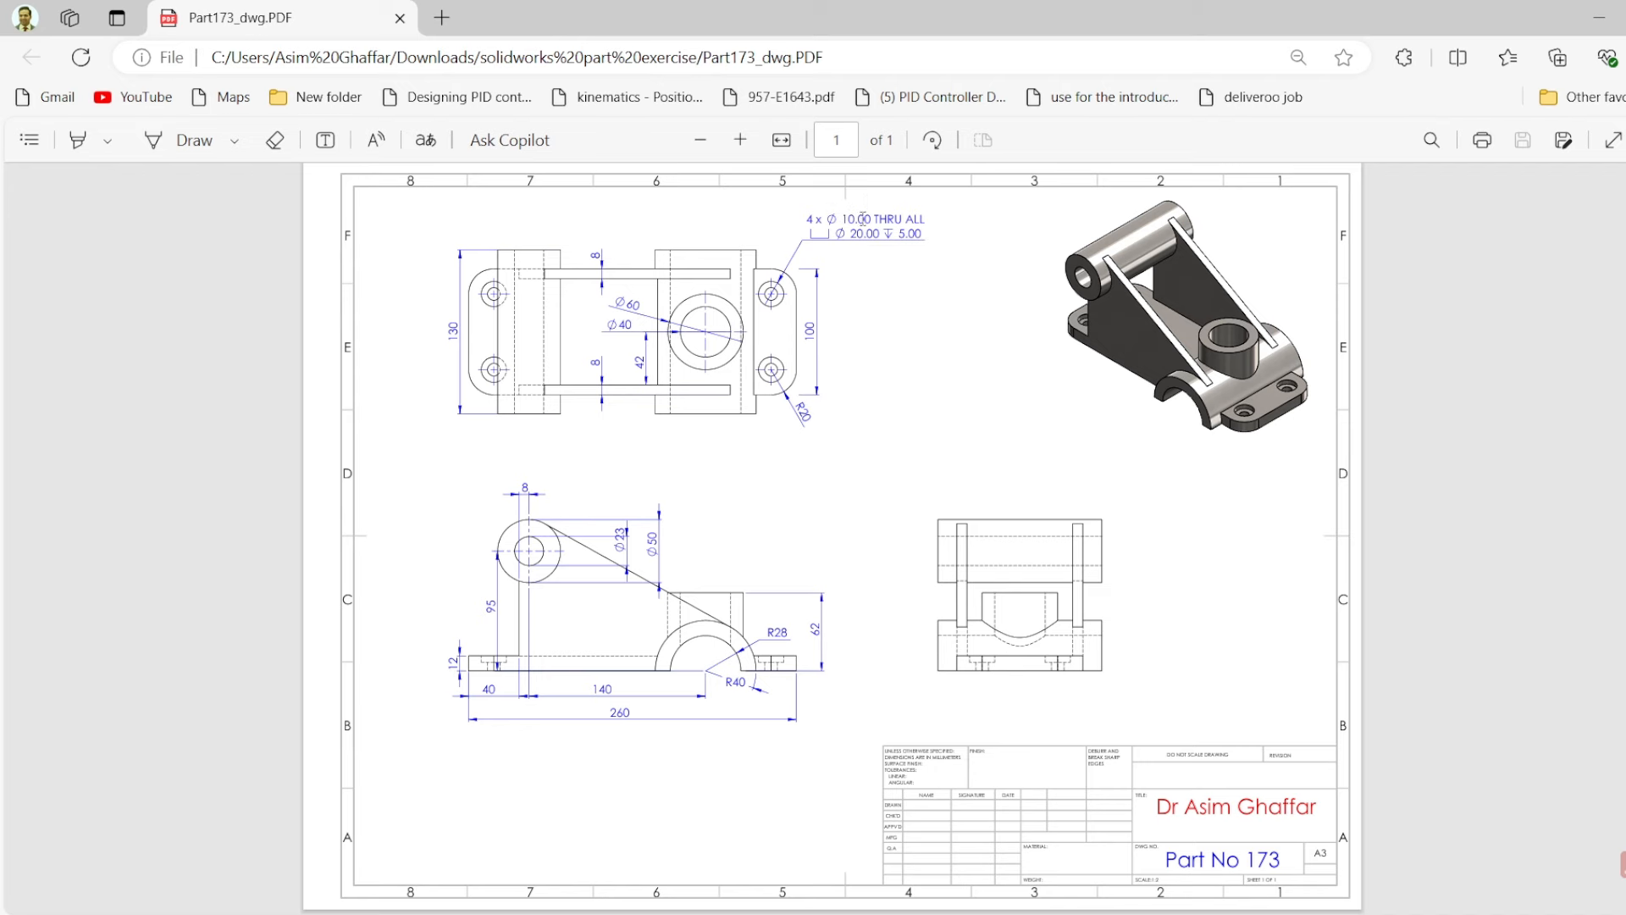
{"action": "left_click", "coordinate": [1600, 17]}
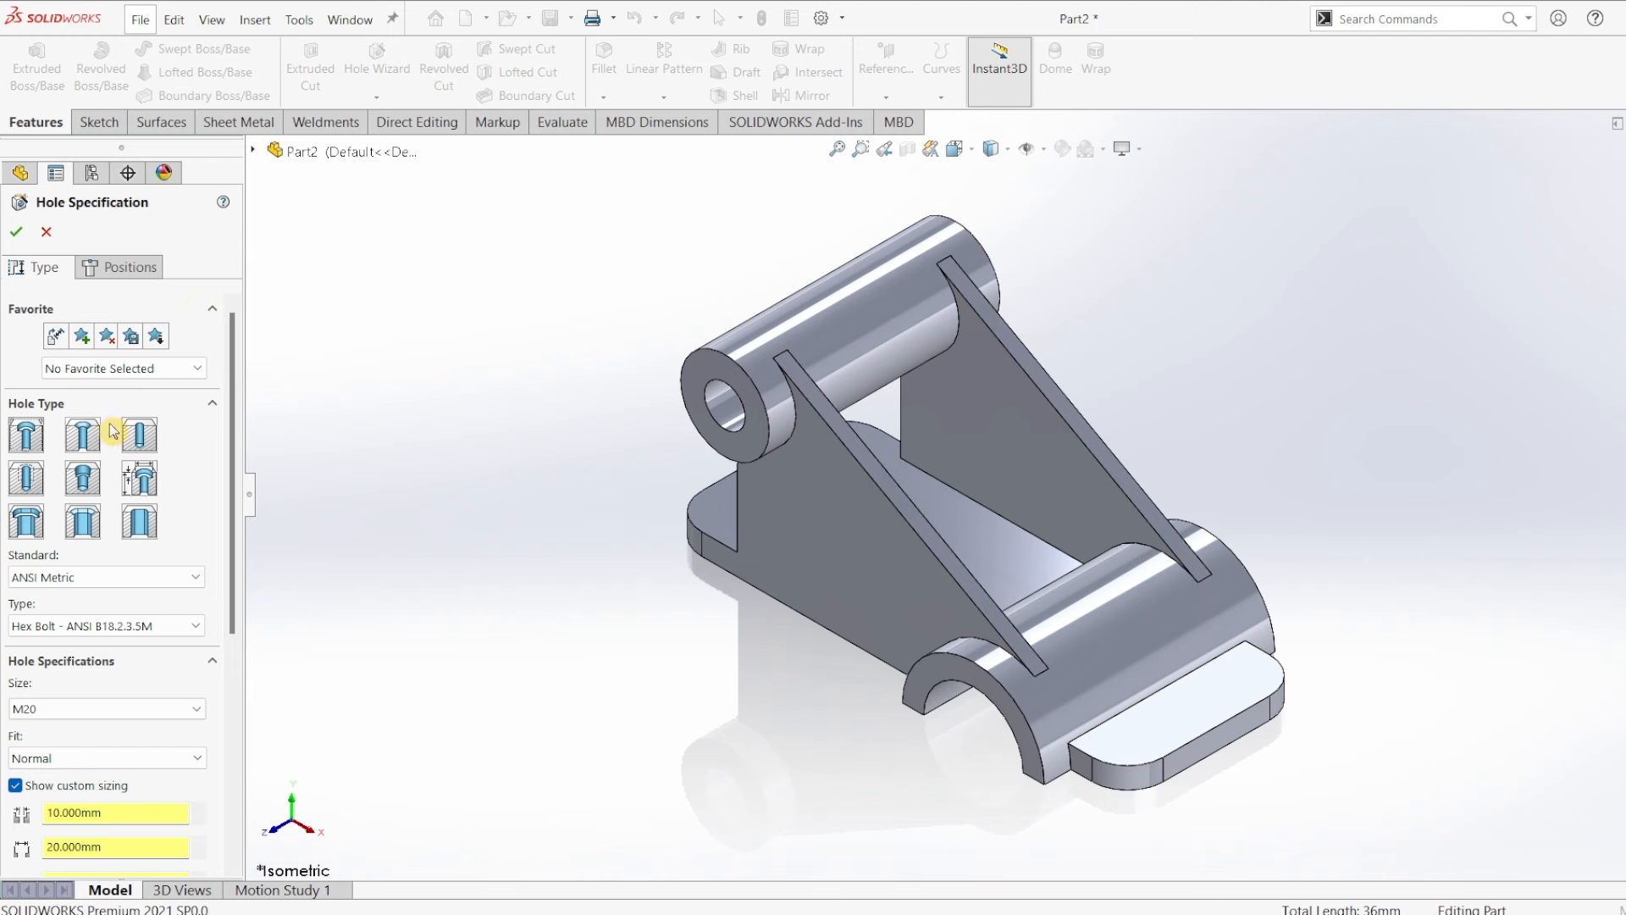
{"action": "left_click_drag", "start_coordinate": [240, 364], "coordinate": [248, 534]}
{"action": "left_click", "coordinate": [15, 488]}
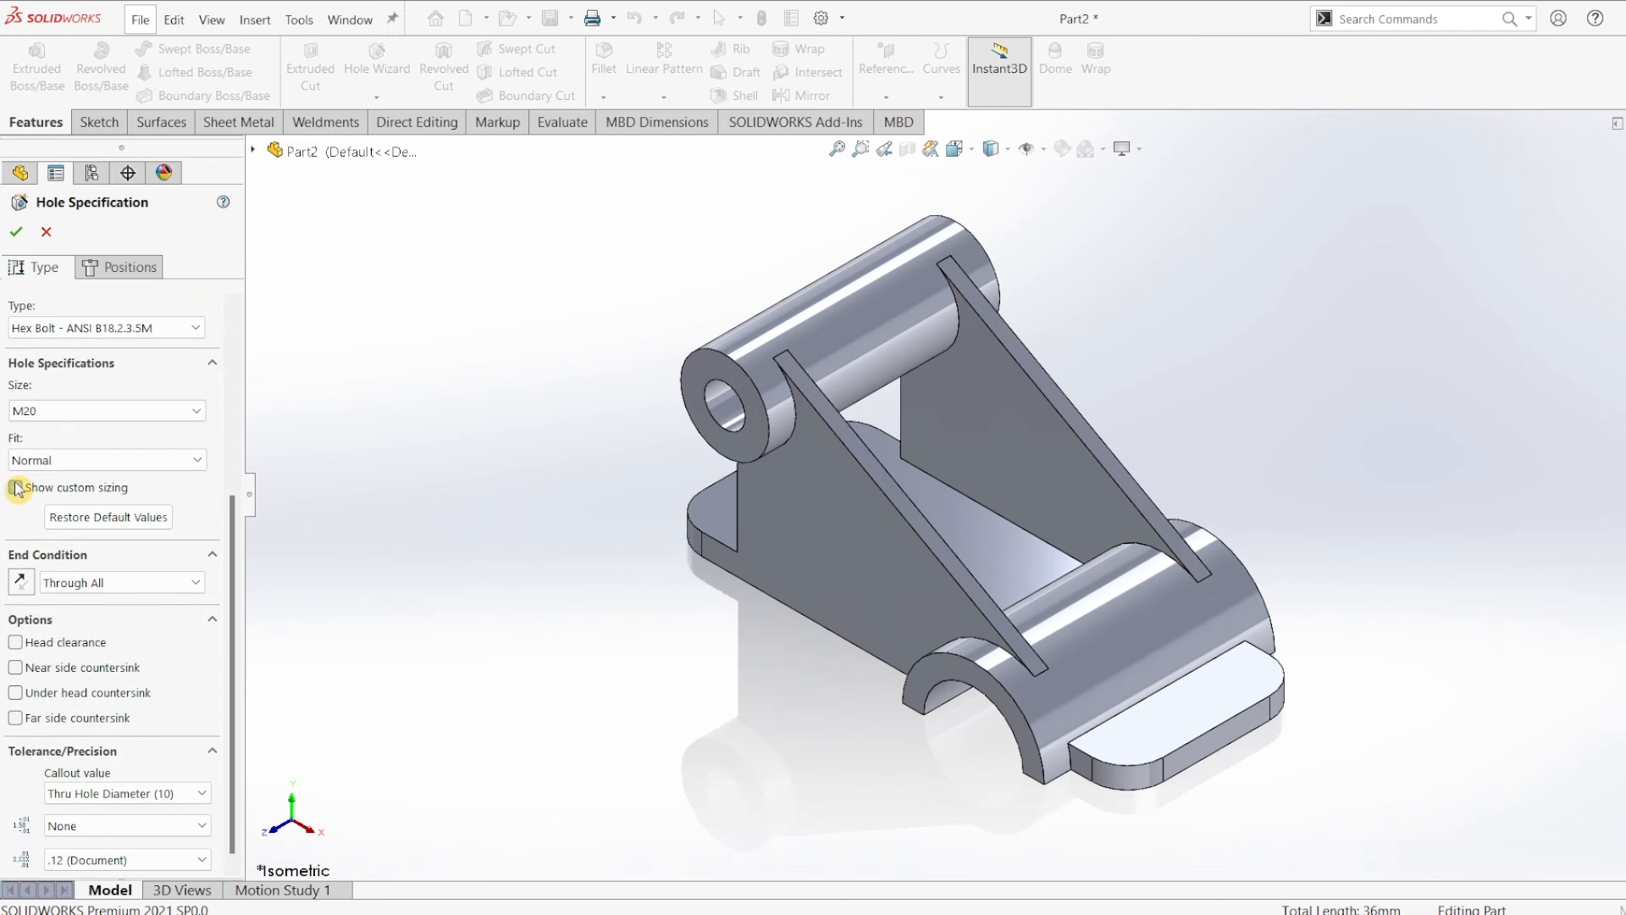
{"action": "left_click", "coordinate": [16, 488]}
{"action": "left_click_drag", "start_coordinate": [138, 514], "coordinate": [38, 514]}
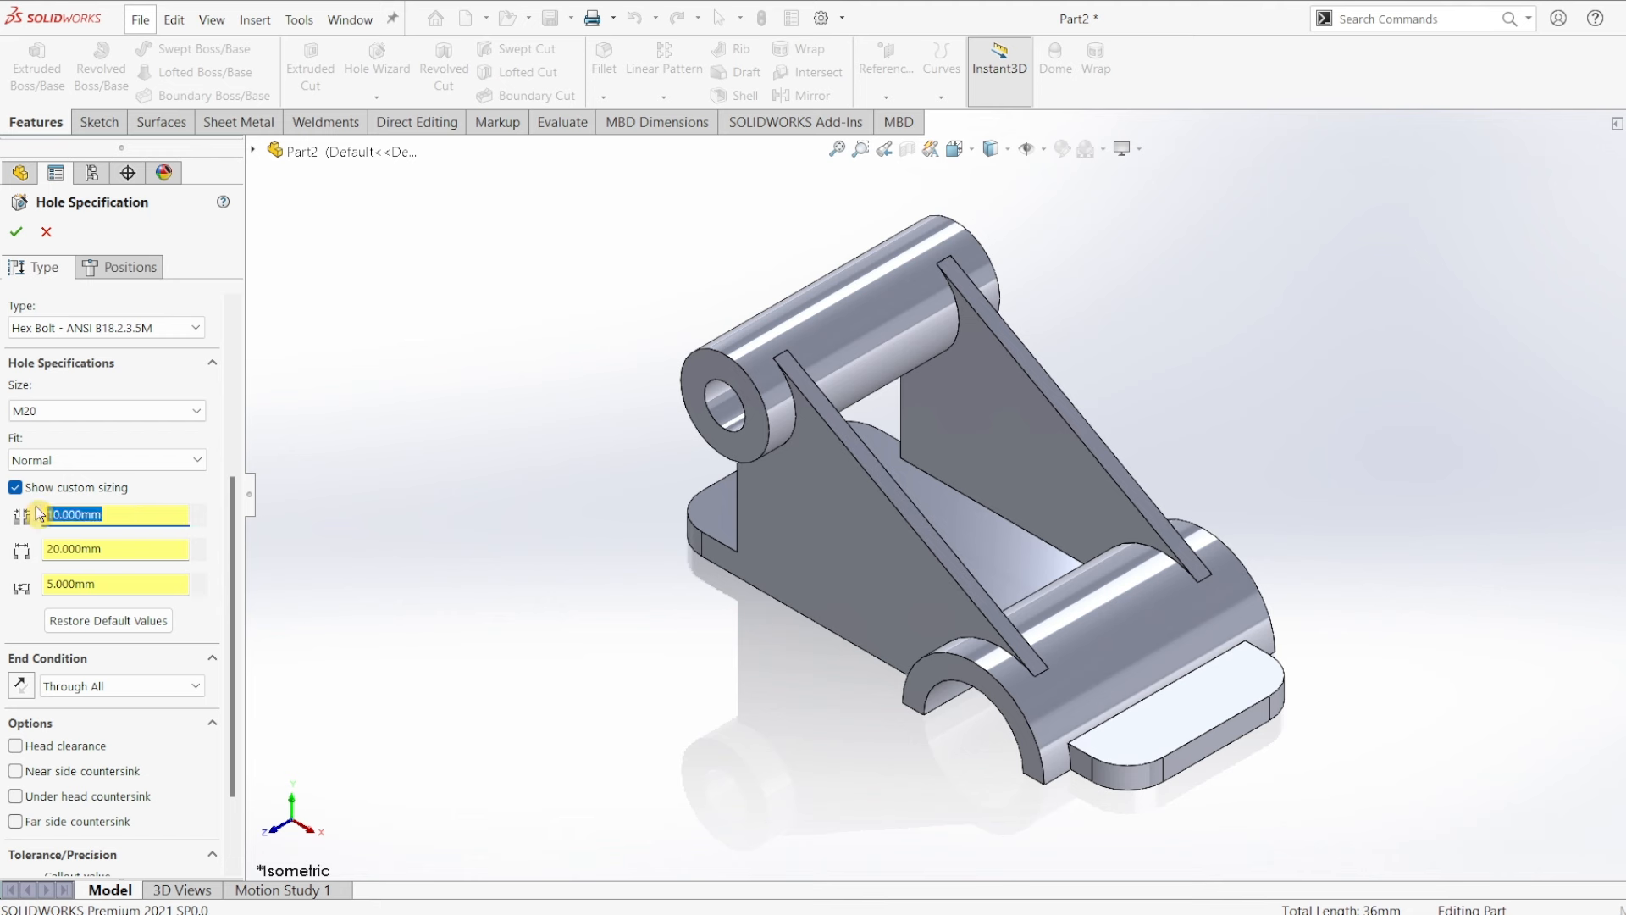
{"action": "key", "text": "Tab"}
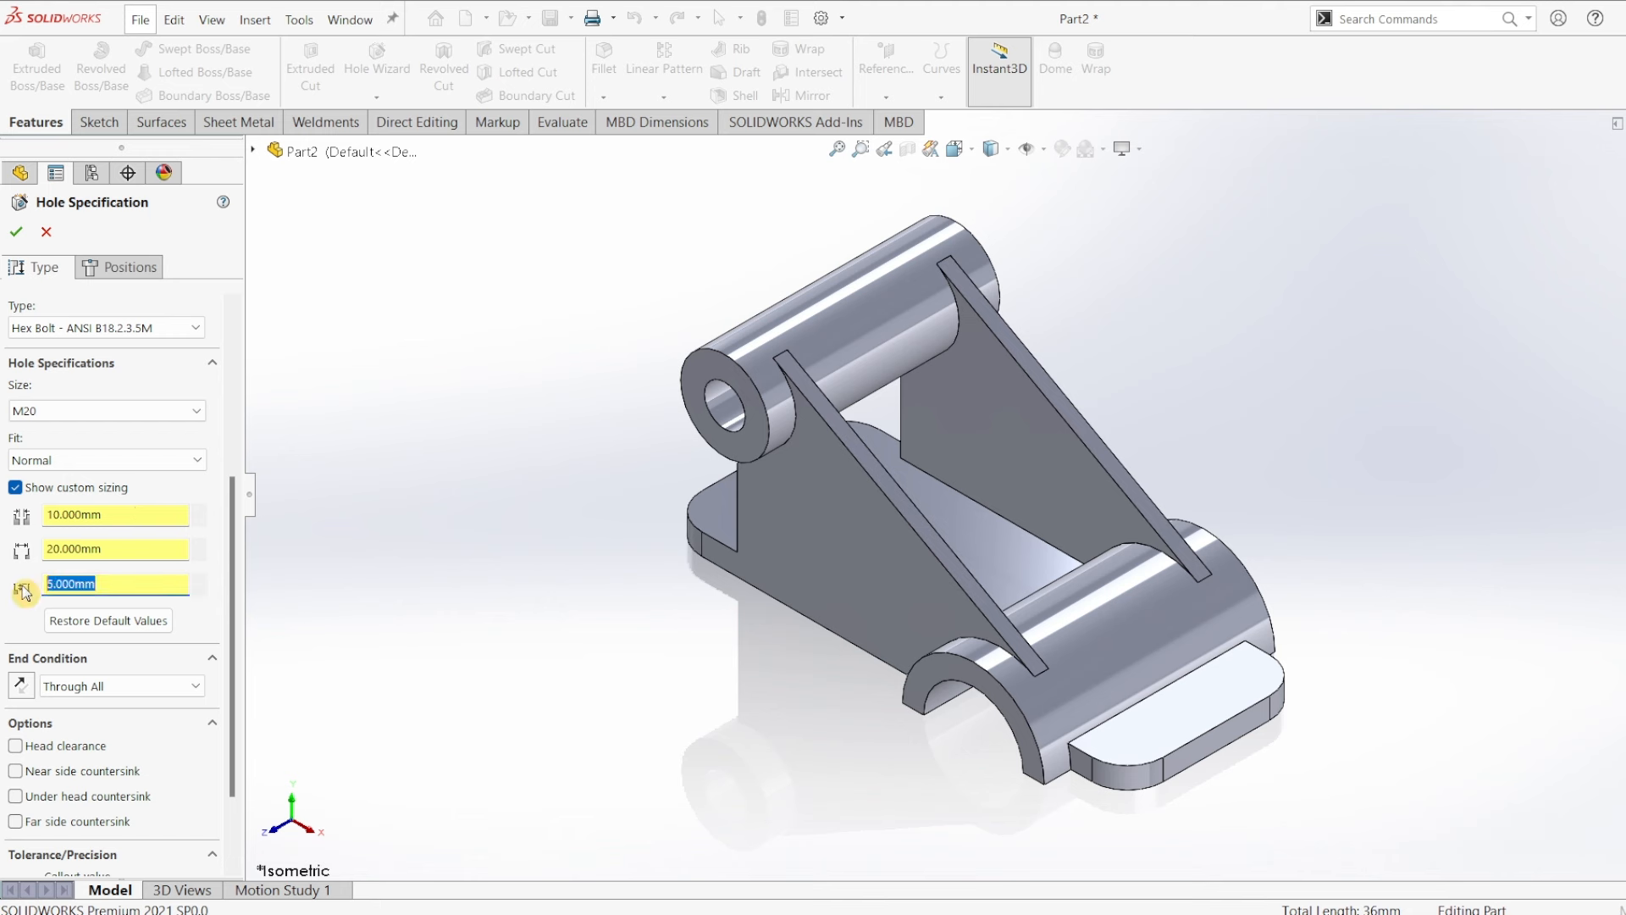
Place four counterbored holes on the base's top faces, each concentric with one of the rounded corners.
{"action": "left_click", "coordinate": [118, 268]}
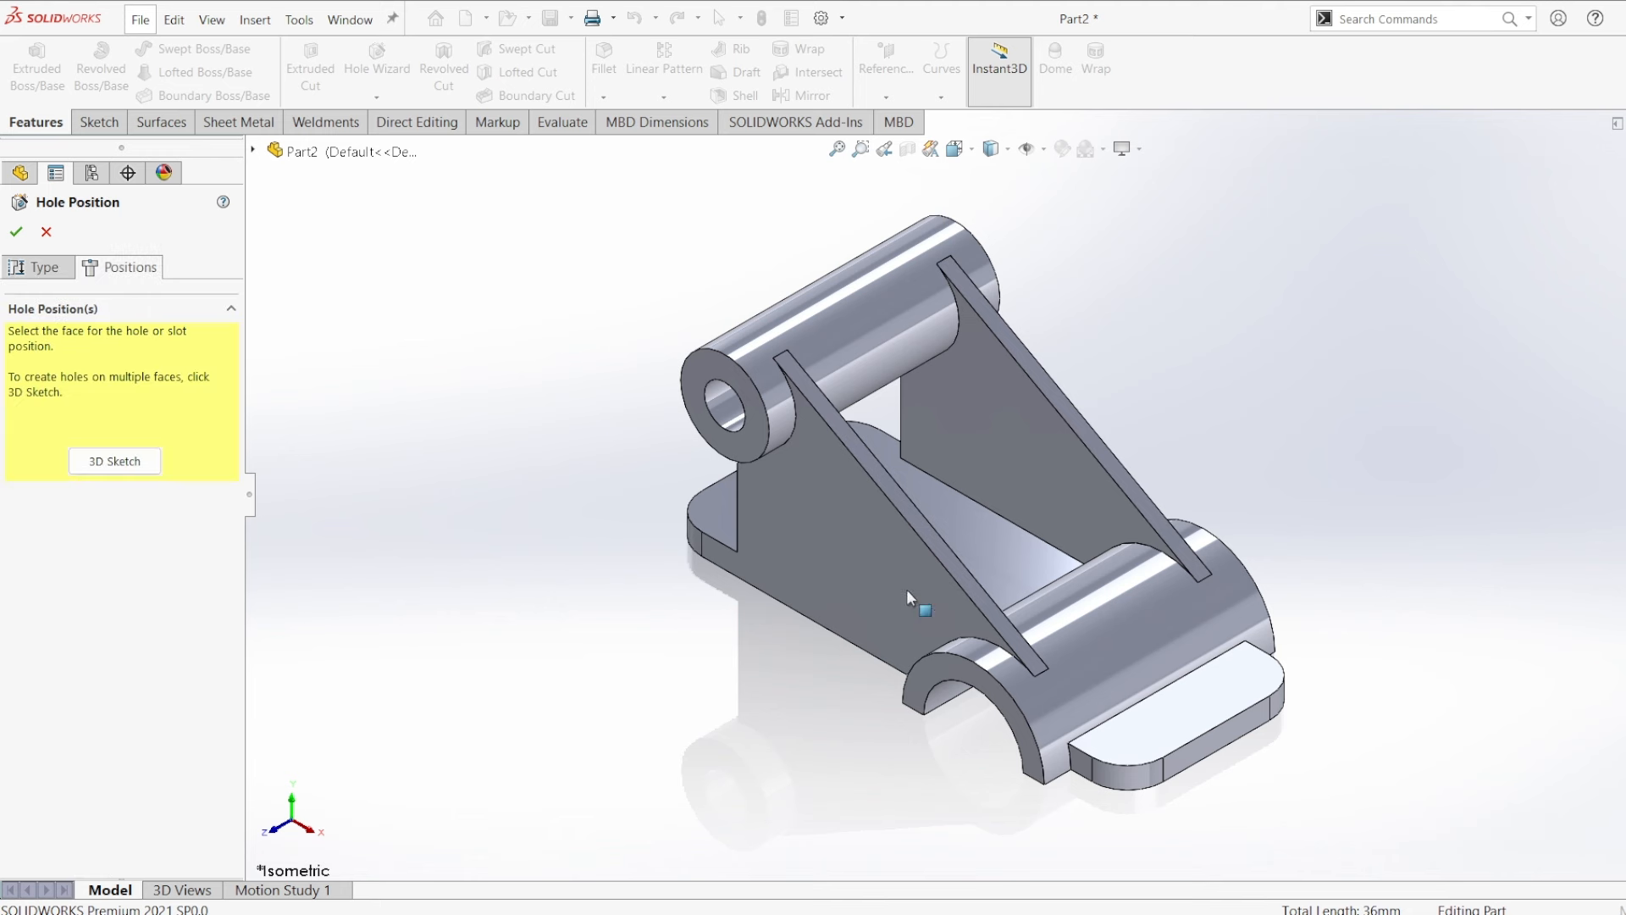
{"action": "left_click", "coordinate": [1172, 700]}
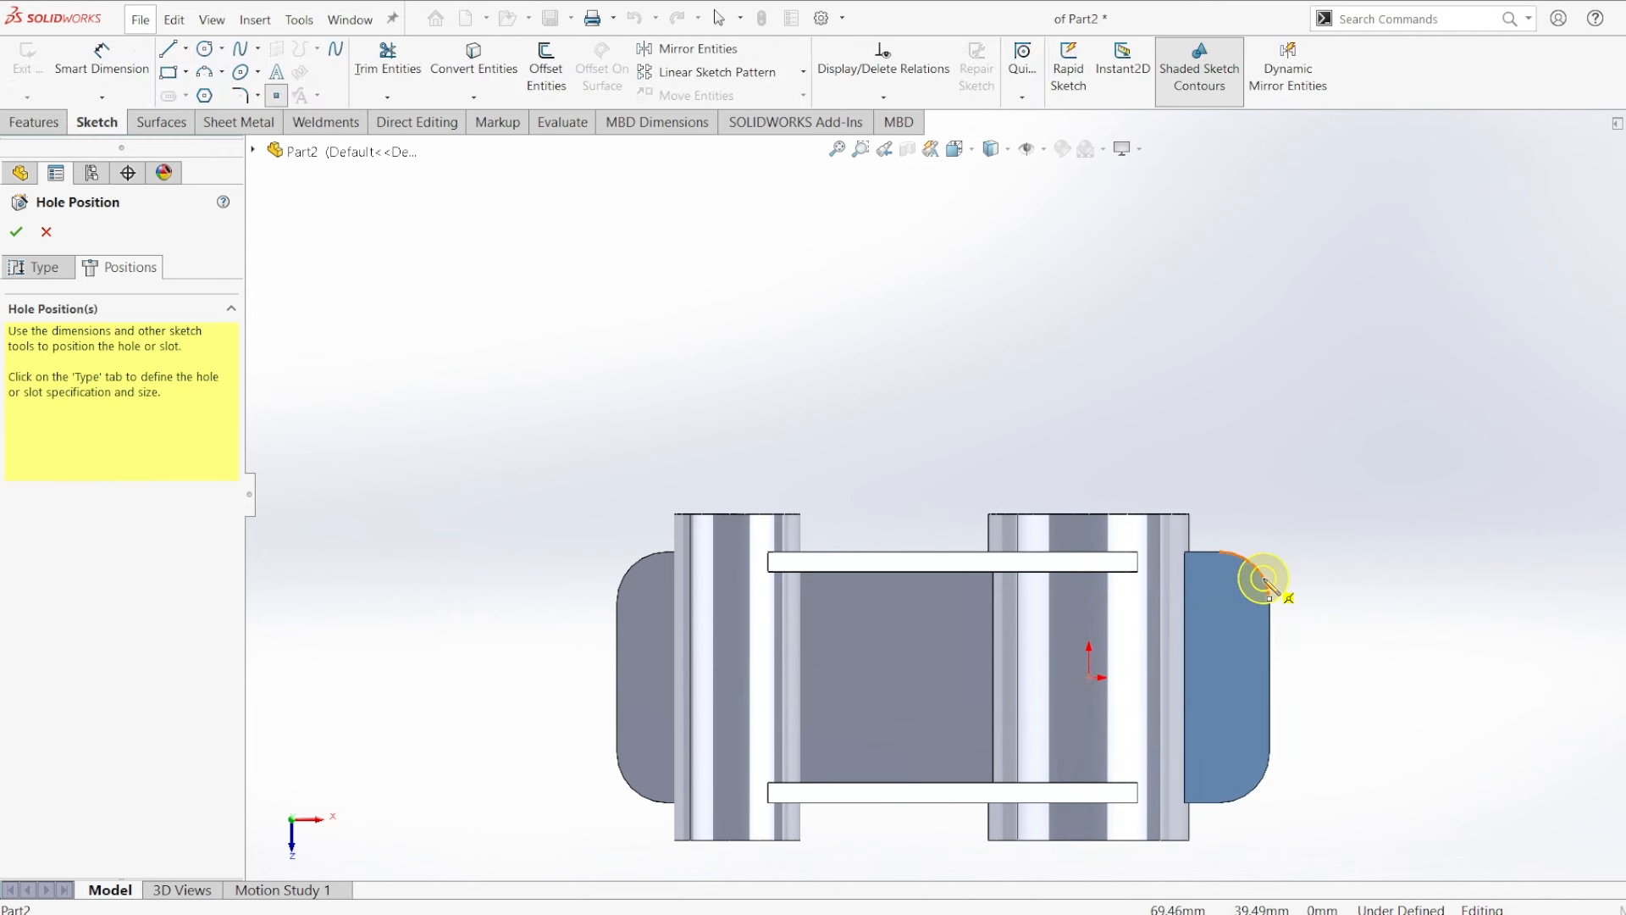
{"action": "left_click", "coordinate": [1219, 603]}
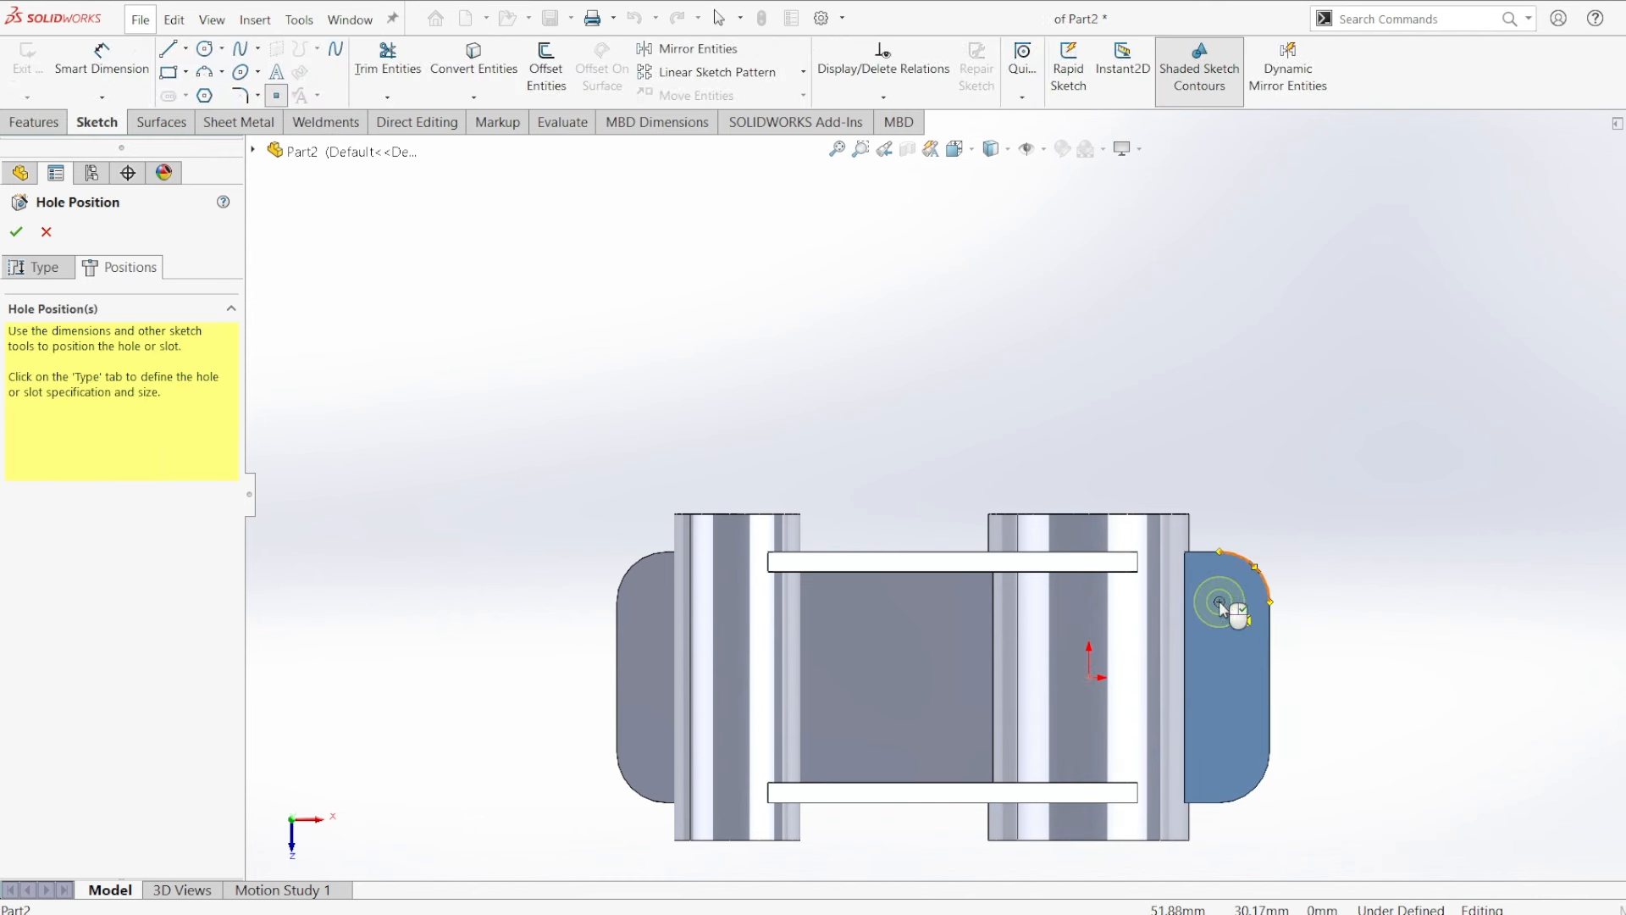
{"action": "left_click", "coordinate": [1219, 752]}
{"action": "left_click", "coordinate": [668, 602]}
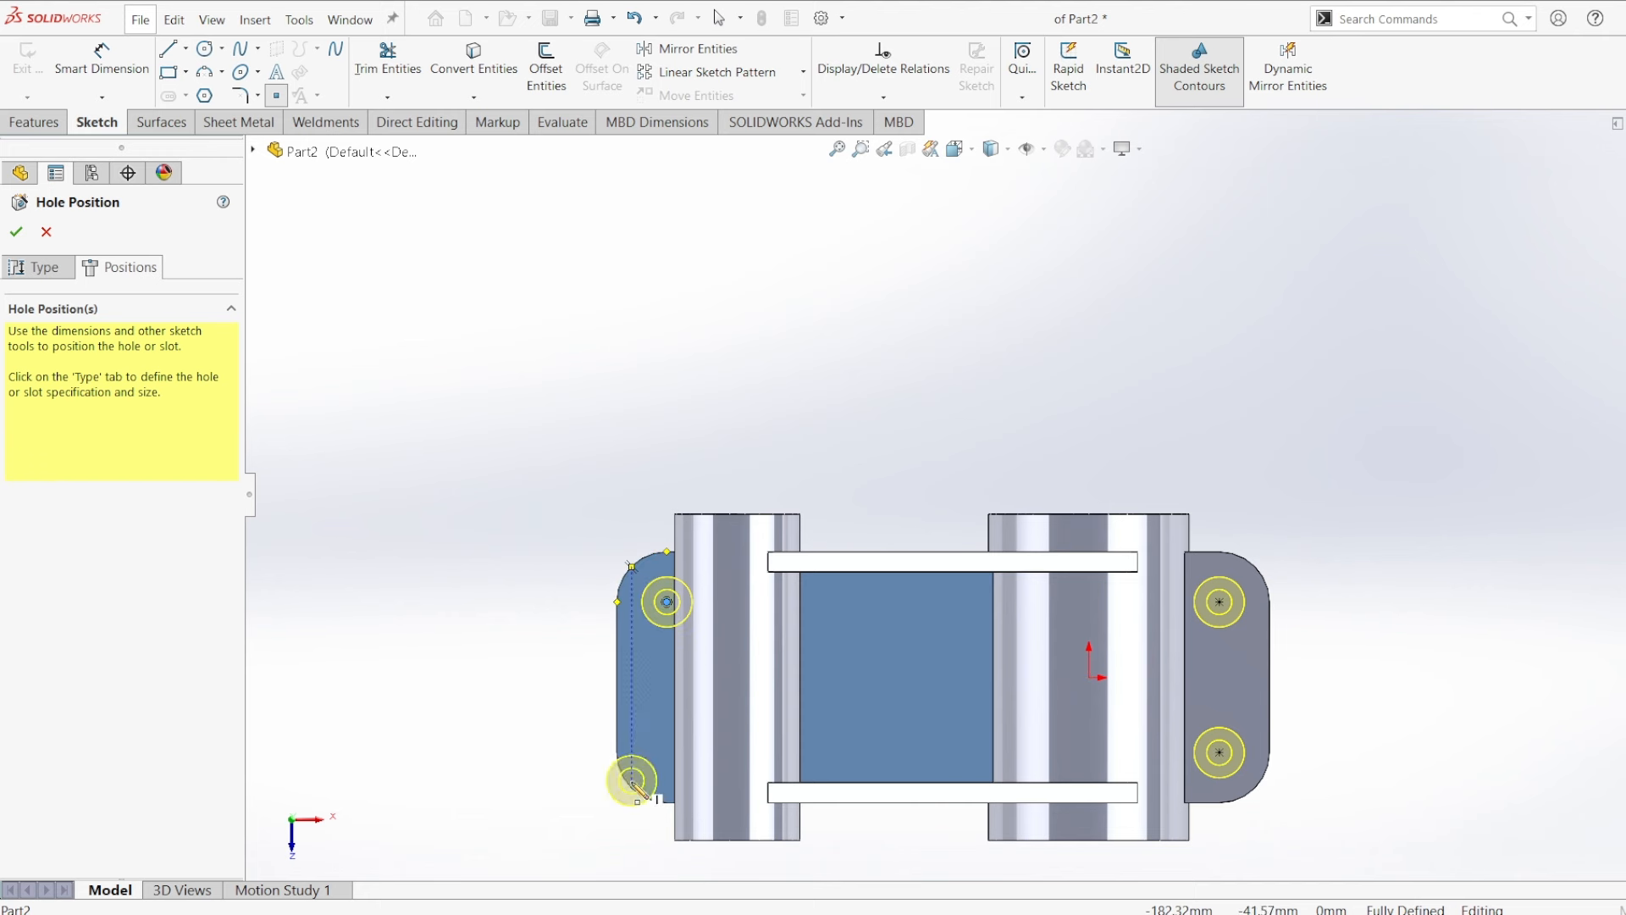
{"action": "left_click", "coordinate": [670, 757]}
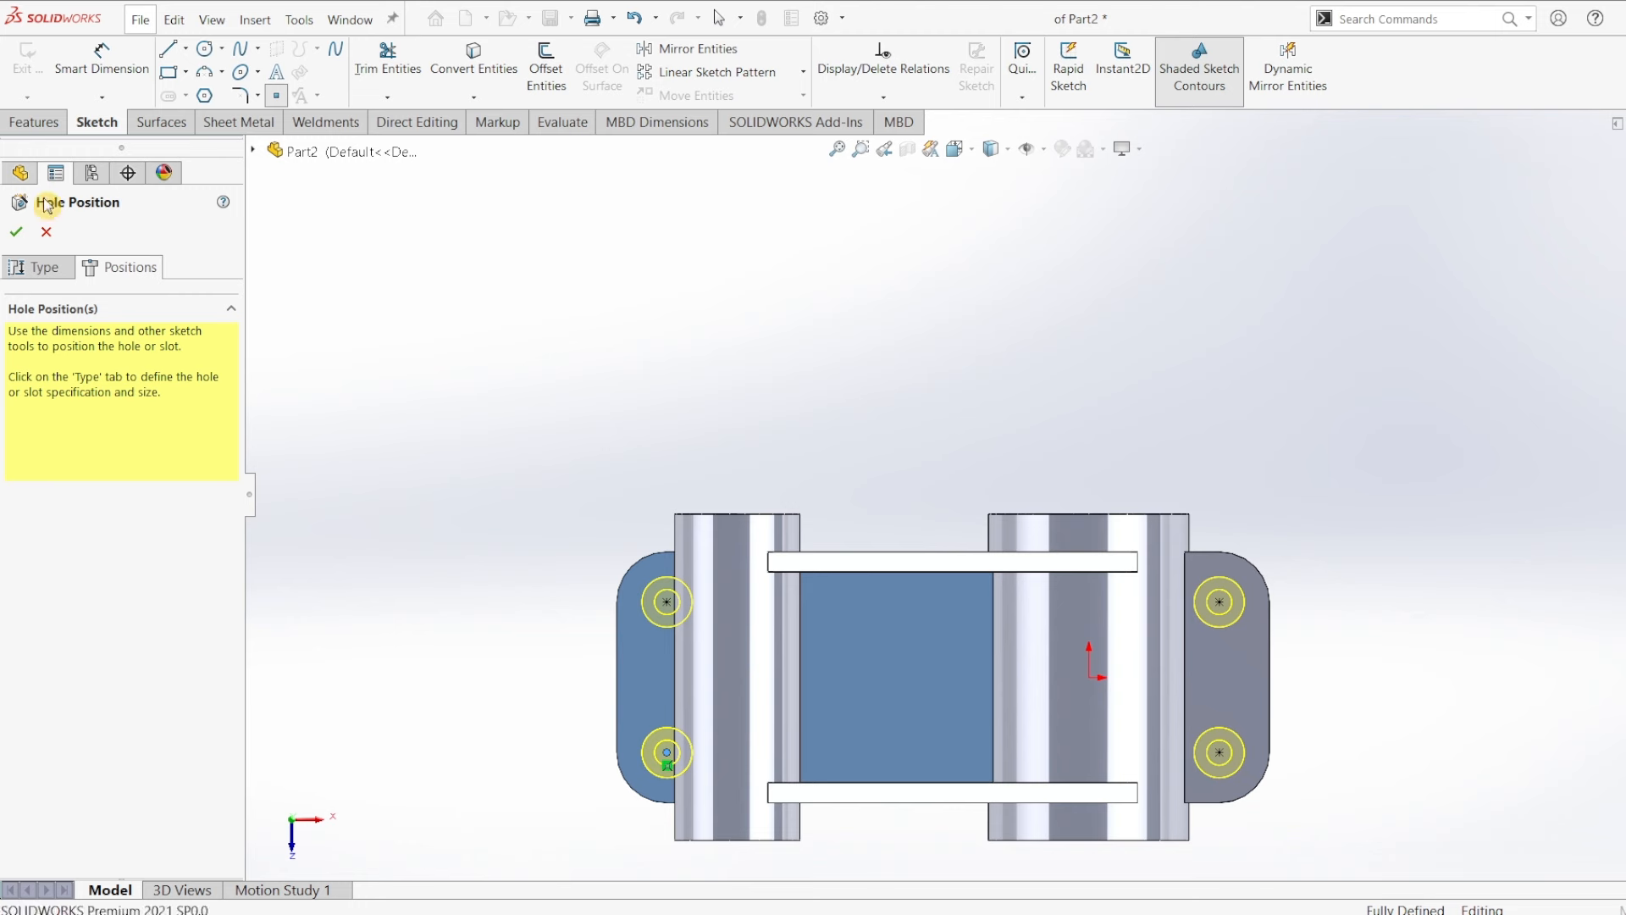
{"action": "left_click", "coordinate": [15, 232]}
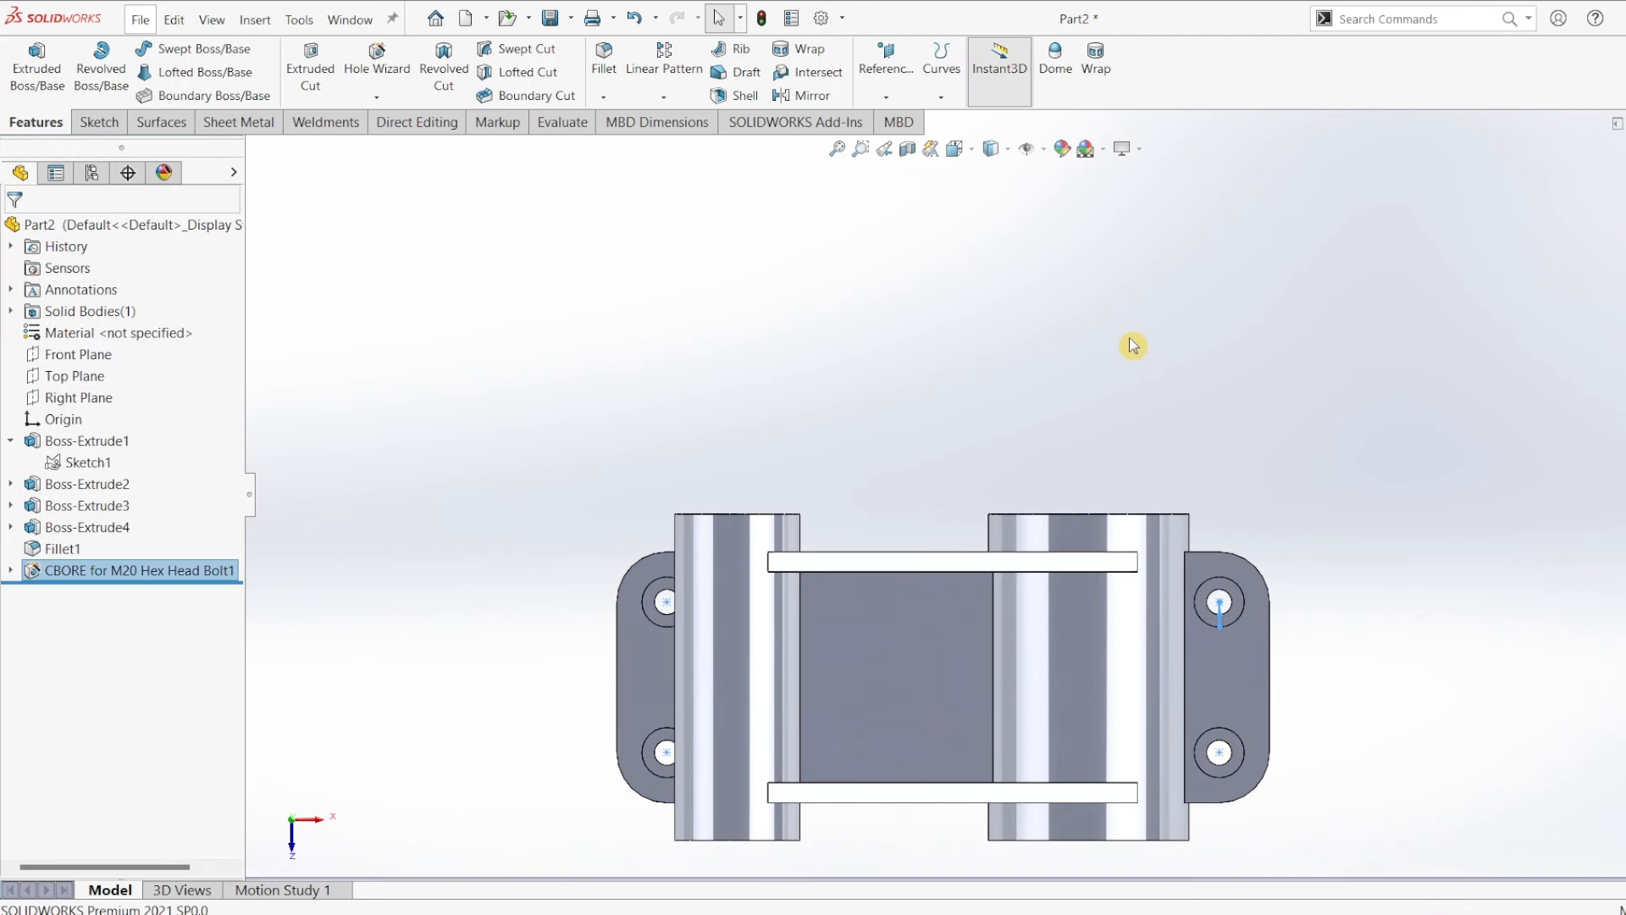
{"action": "key", "text": "ctrl+7"}
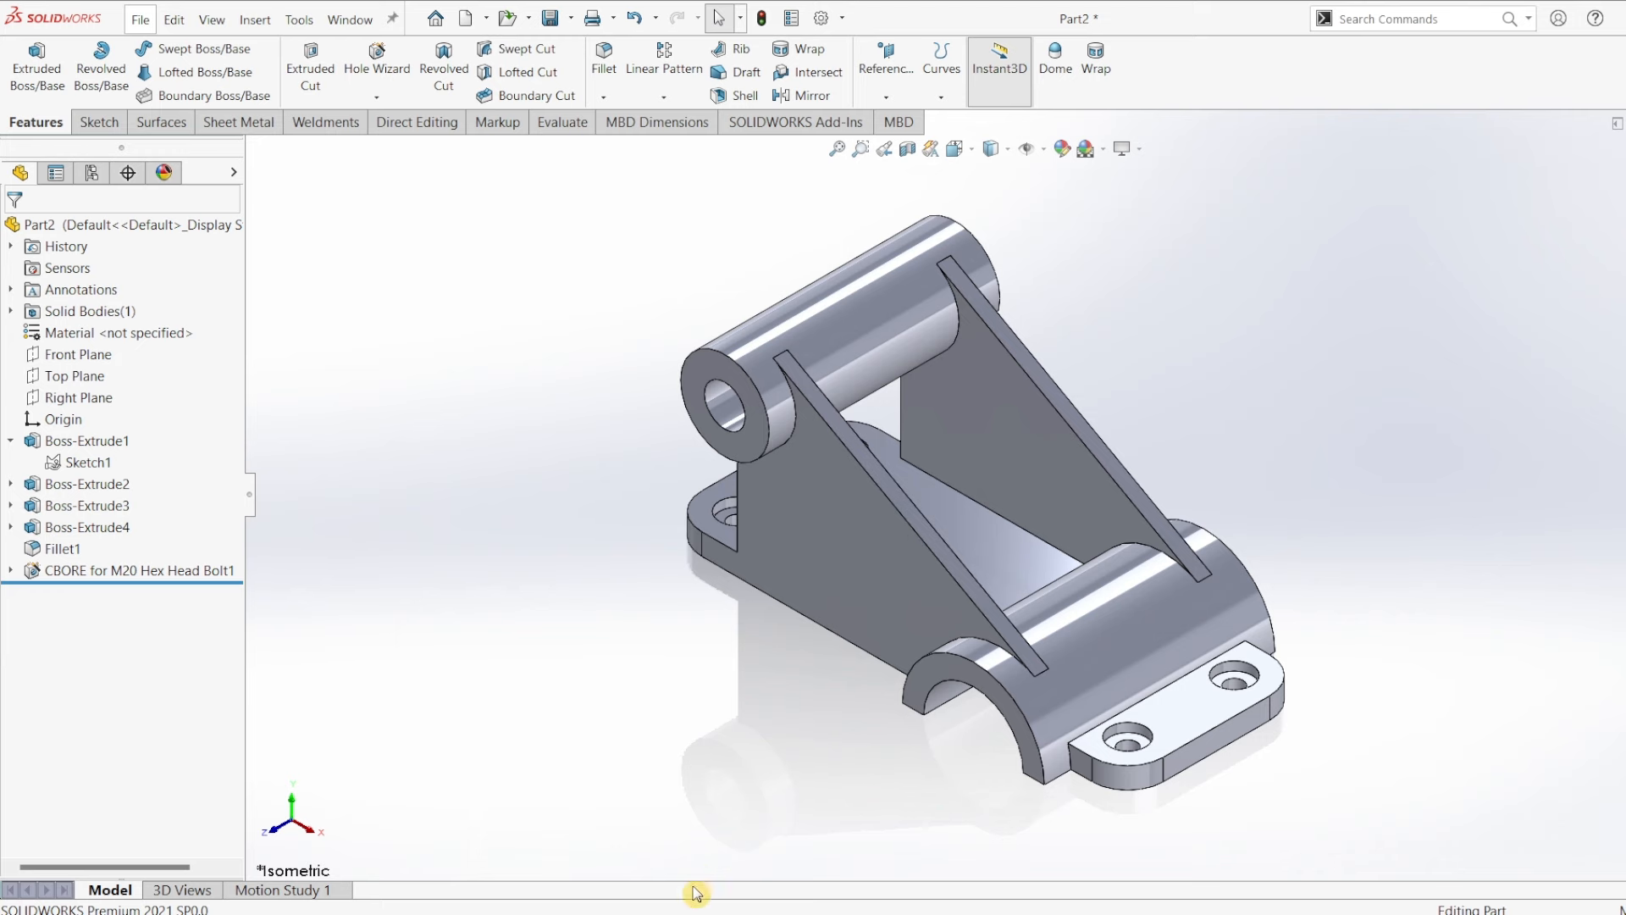
Consult the part drawing for the dimensions of the features still missing from the bracket.
{"action": "left_click", "coordinate": [694, 912]}
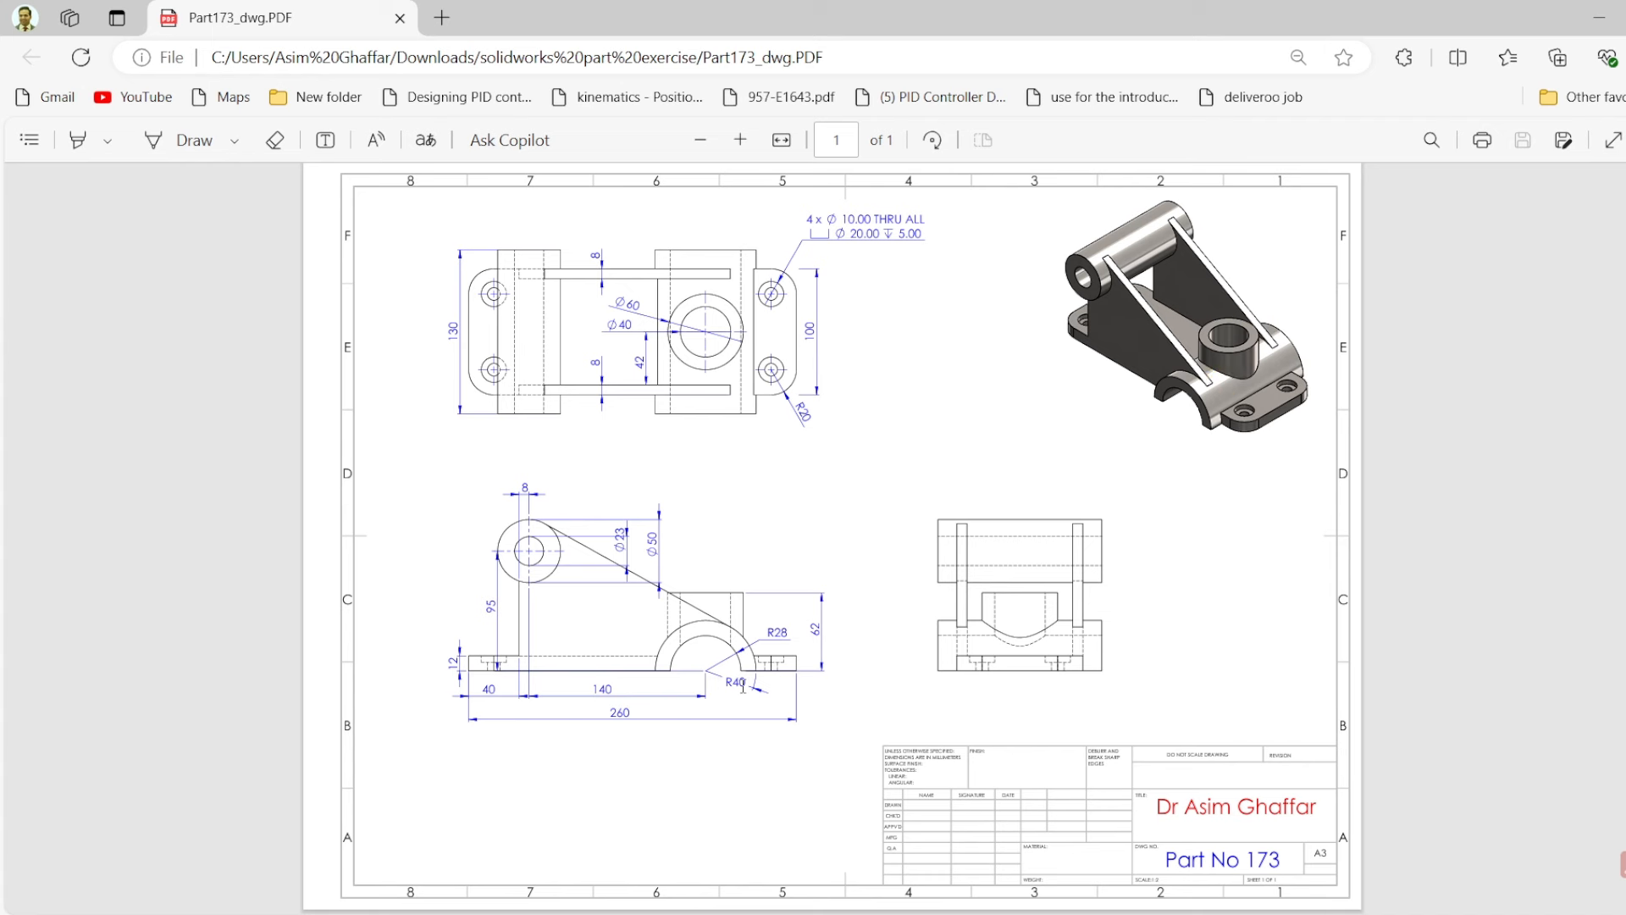
{"action": "left_click", "coordinate": [1588, 28]}
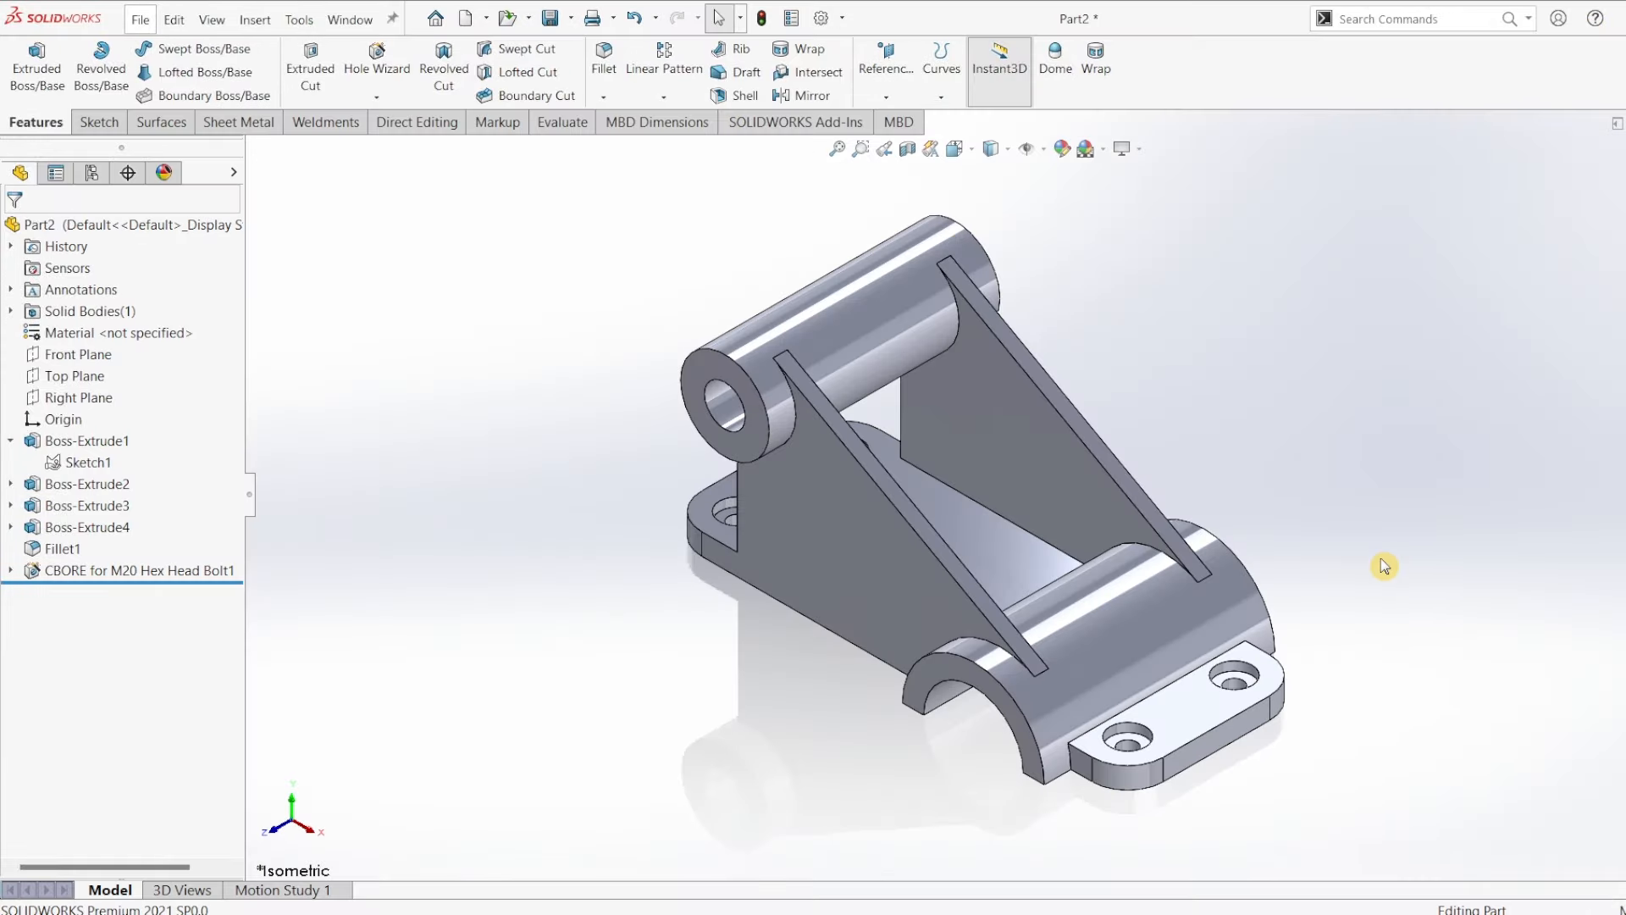
On the Top Plane, sketch a circle about 71 mm in diameter centred on the origin.
{"action": "left_click", "coordinate": [76, 376]}
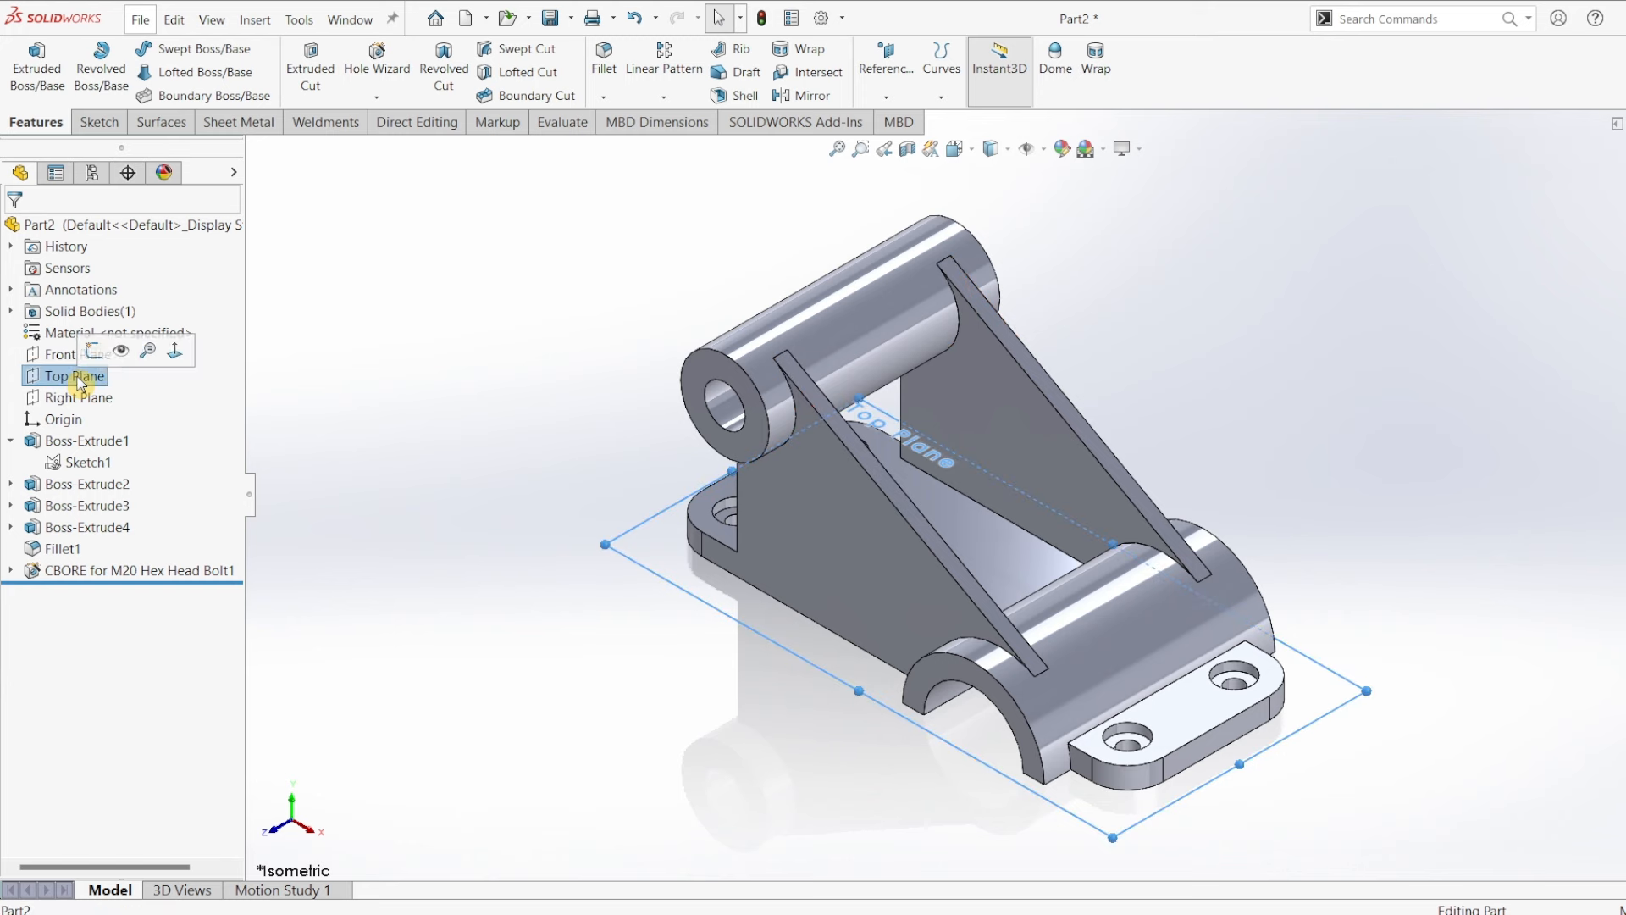
{"action": "left_click", "coordinate": [96, 121]}
{"action": "left_click", "coordinate": [29, 69]}
{"action": "left_click", "coordinate": [205, 49]}
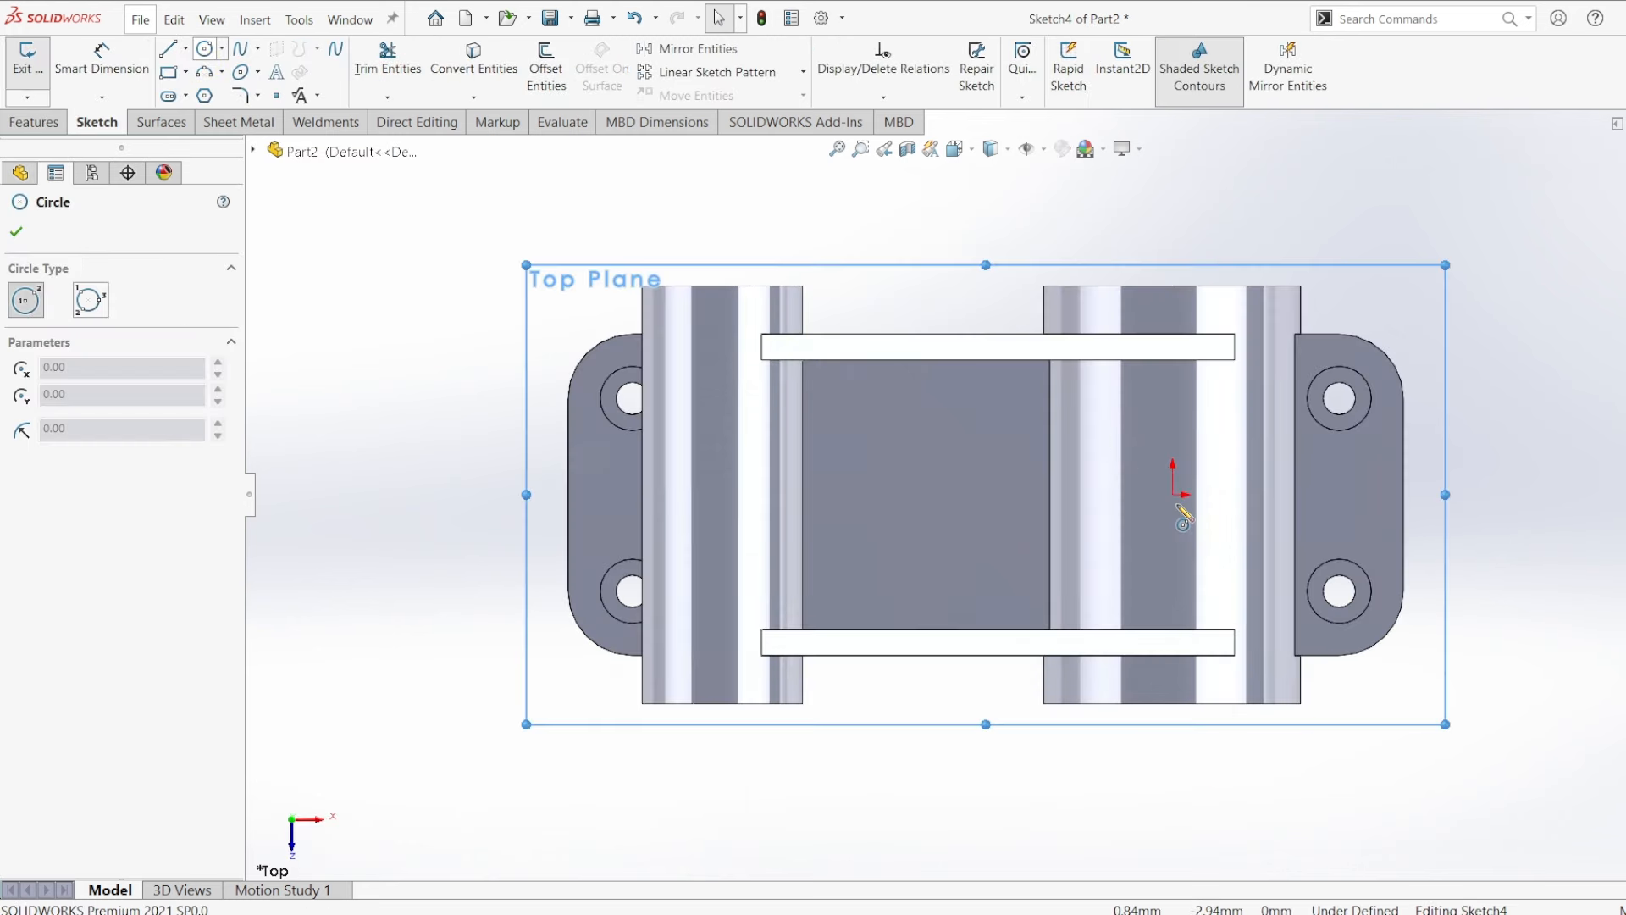
{"action": "left_click", "coordinate": [1174, 495]}
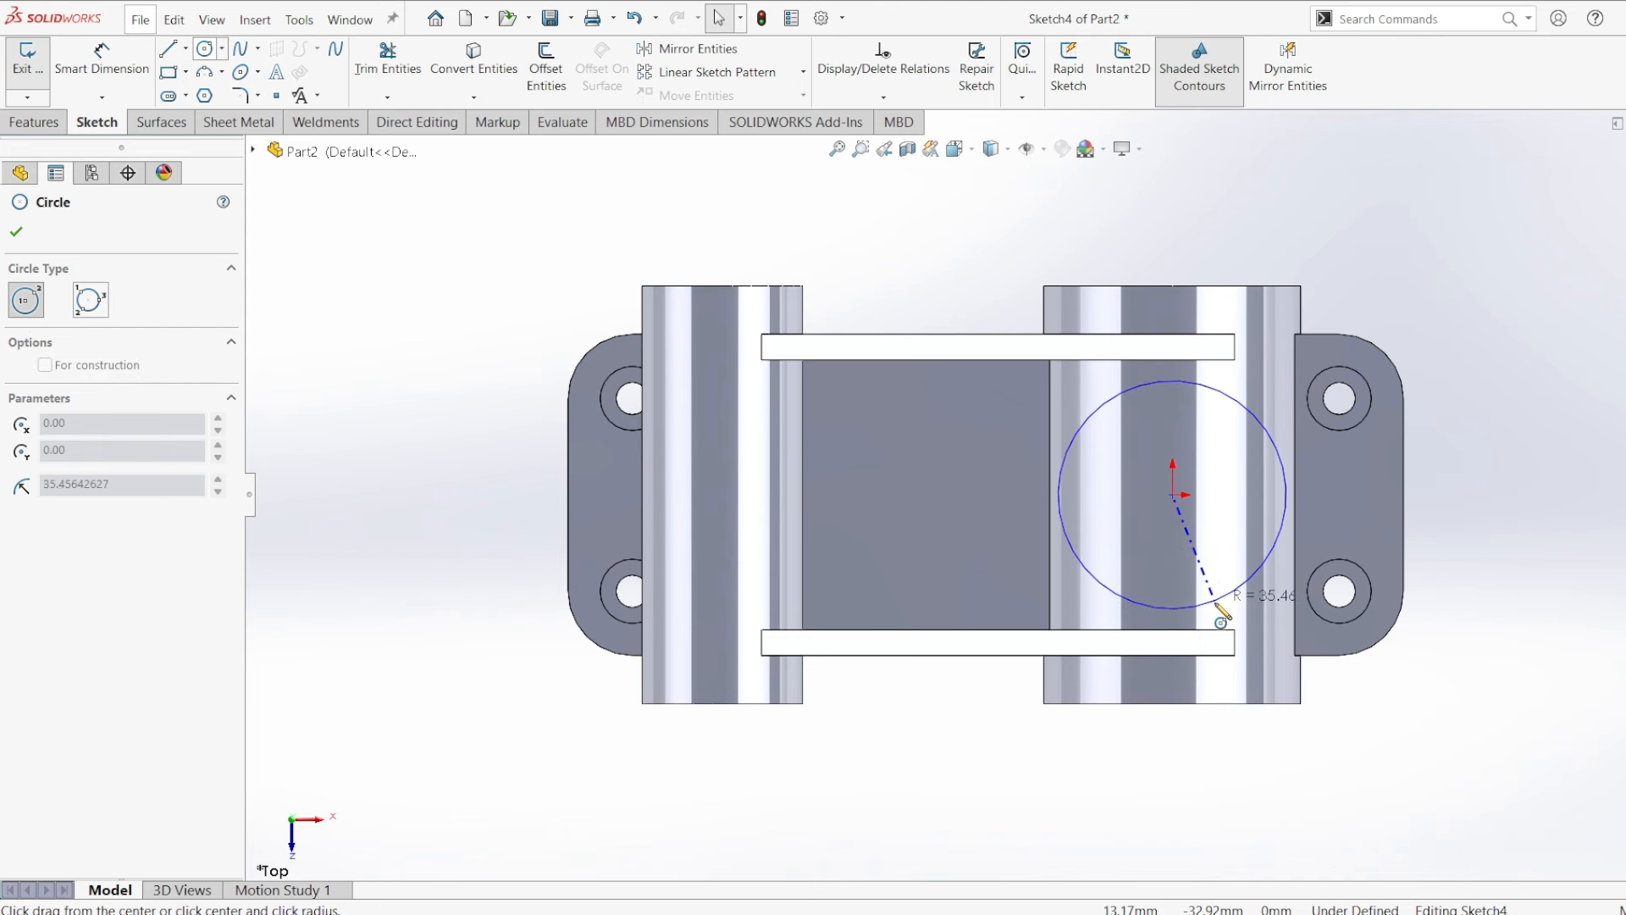
{"action": "left_click", "coordinate": [1215, 603]}
Dimension the circle on the Top Plane to a diameter of 60 mm.
{"action": "left_click", "coordinate": [102, 56]}
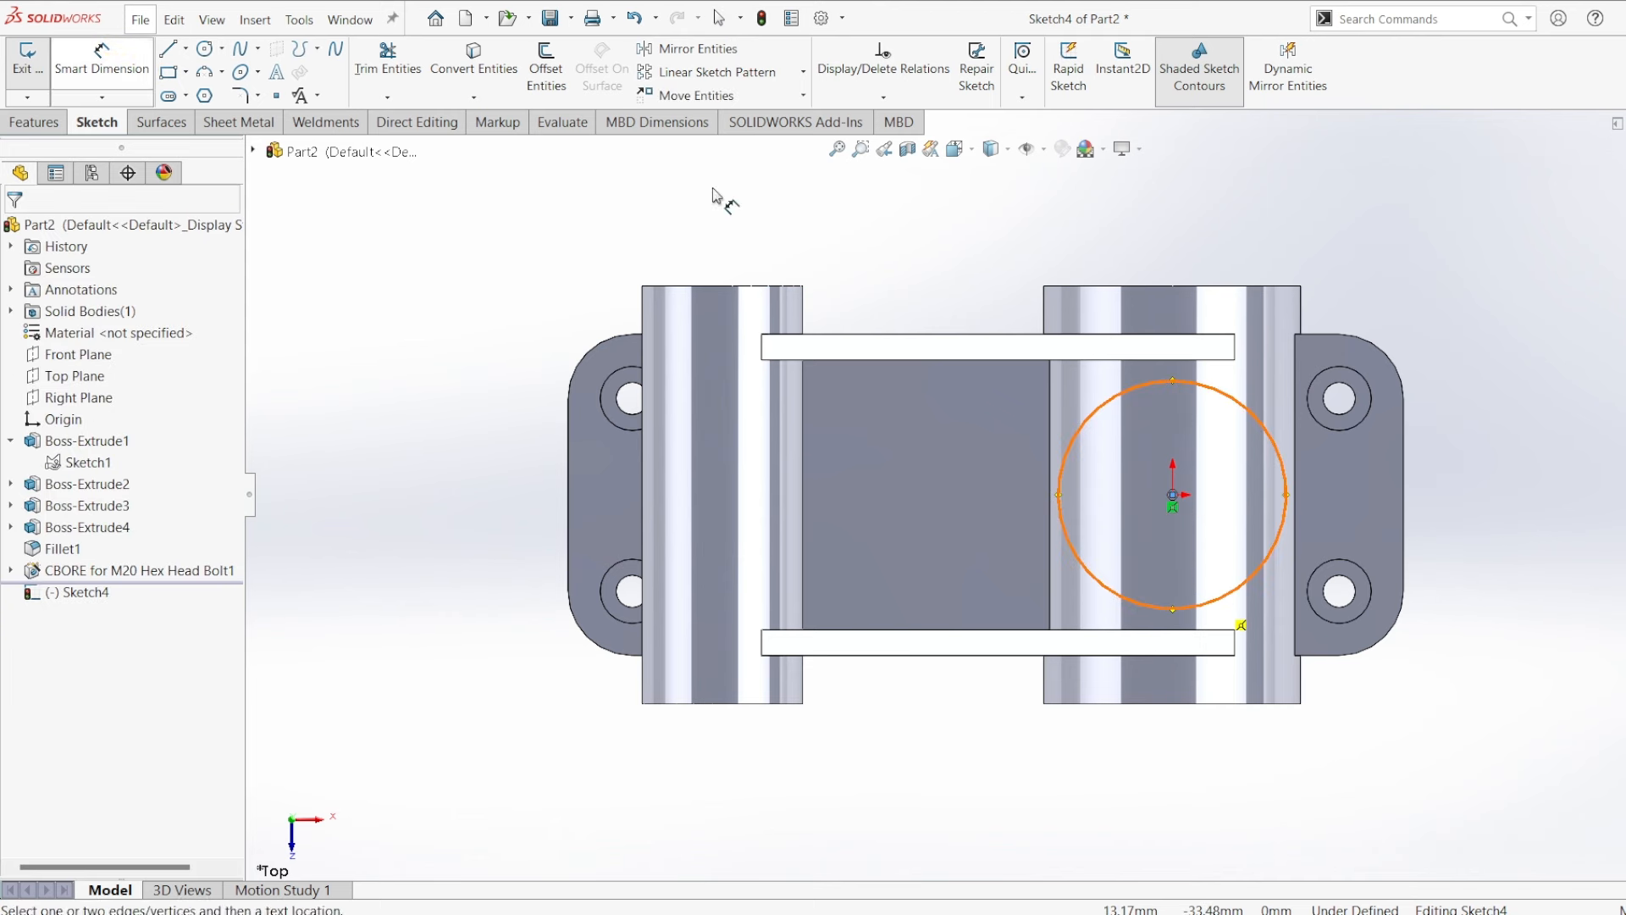
{"action": "left_click", "coordinate": [1237, 402]}
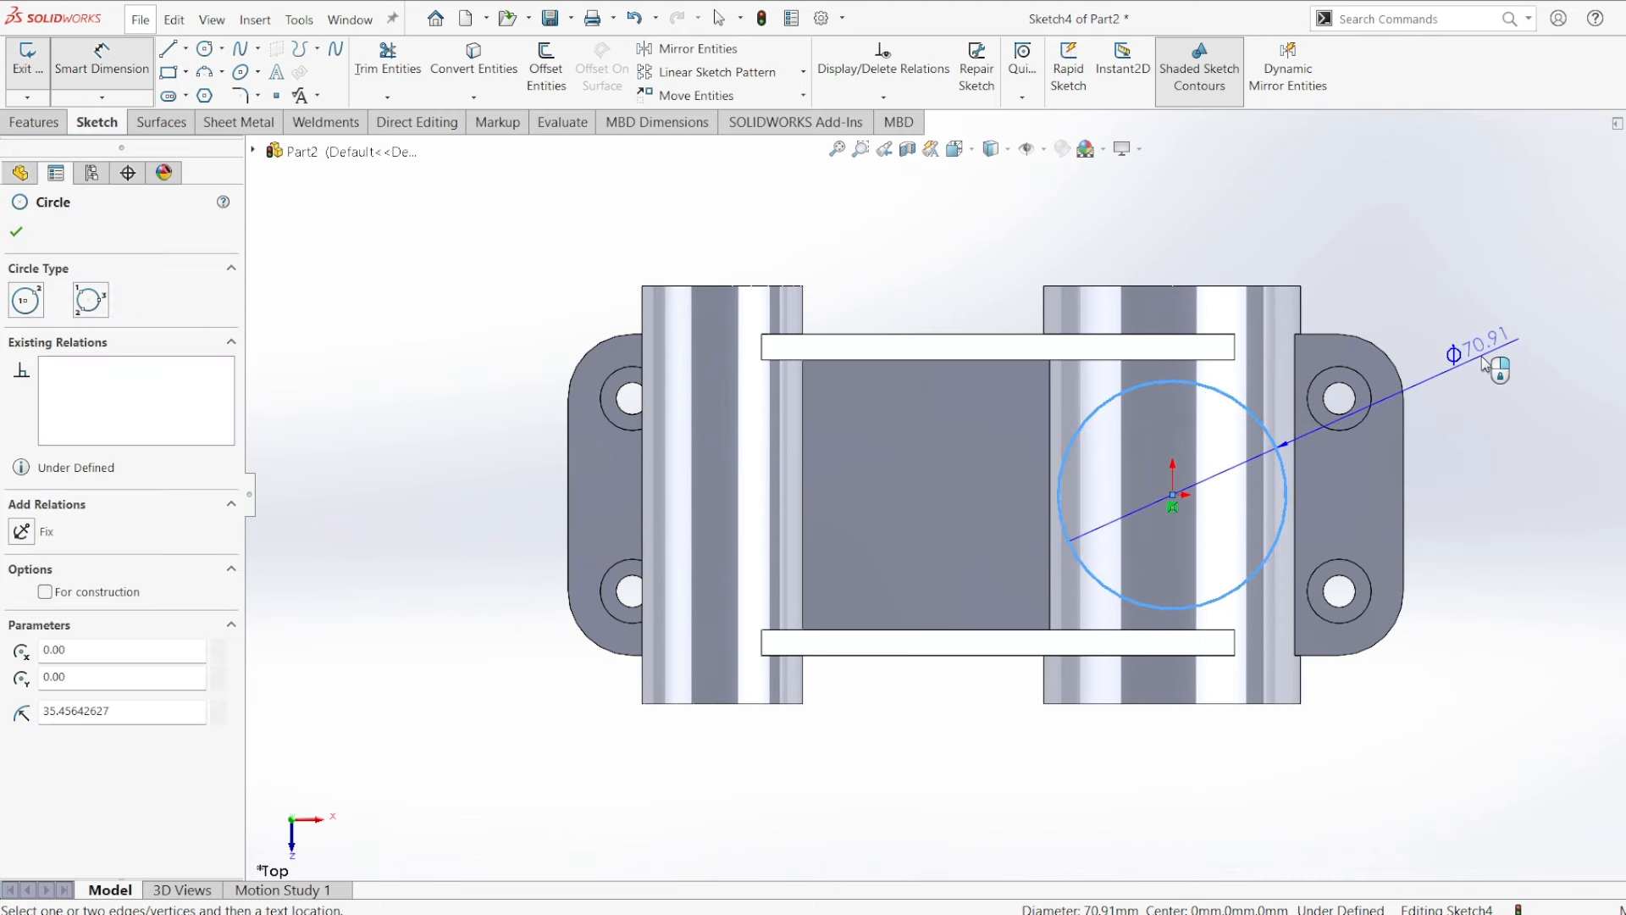
{"action": "left_click", "coordinate": [1484, 364]}
{"action": "type", "text": "60"}
{"action": "key", "text": "Return"}
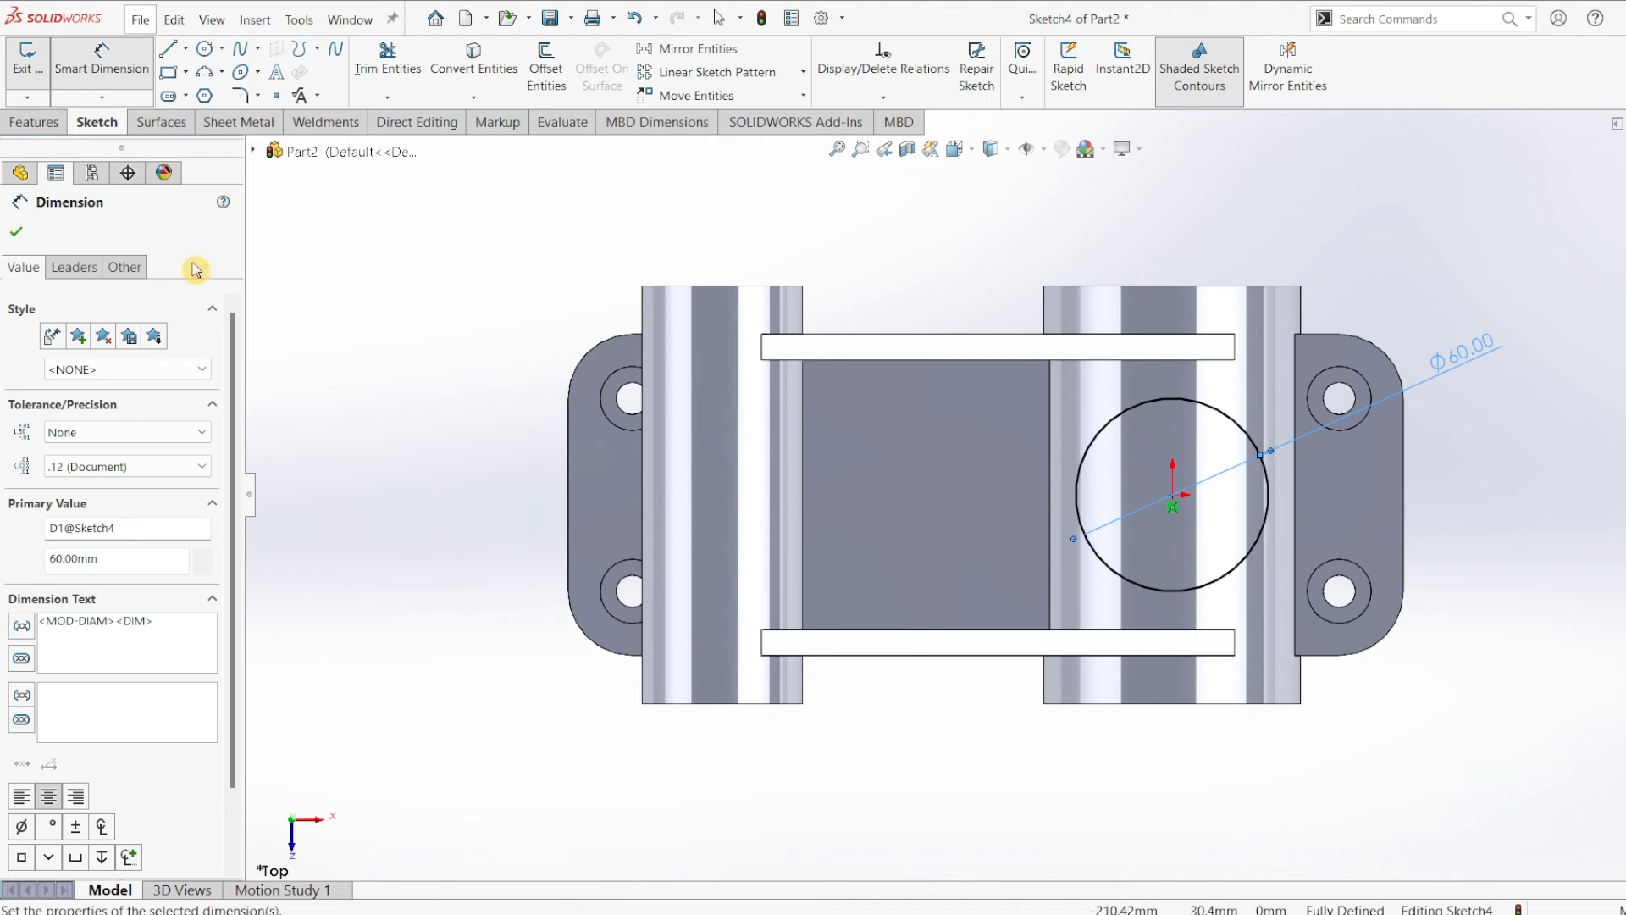
Set up a boss extrusion of the 60 mm circle that starts at an offset of 62 mm from the sketch plane.
{"action": "left_click", "coordinate": [30, 171]}
{"action": "left_click", "coordinate": [34, 122]}
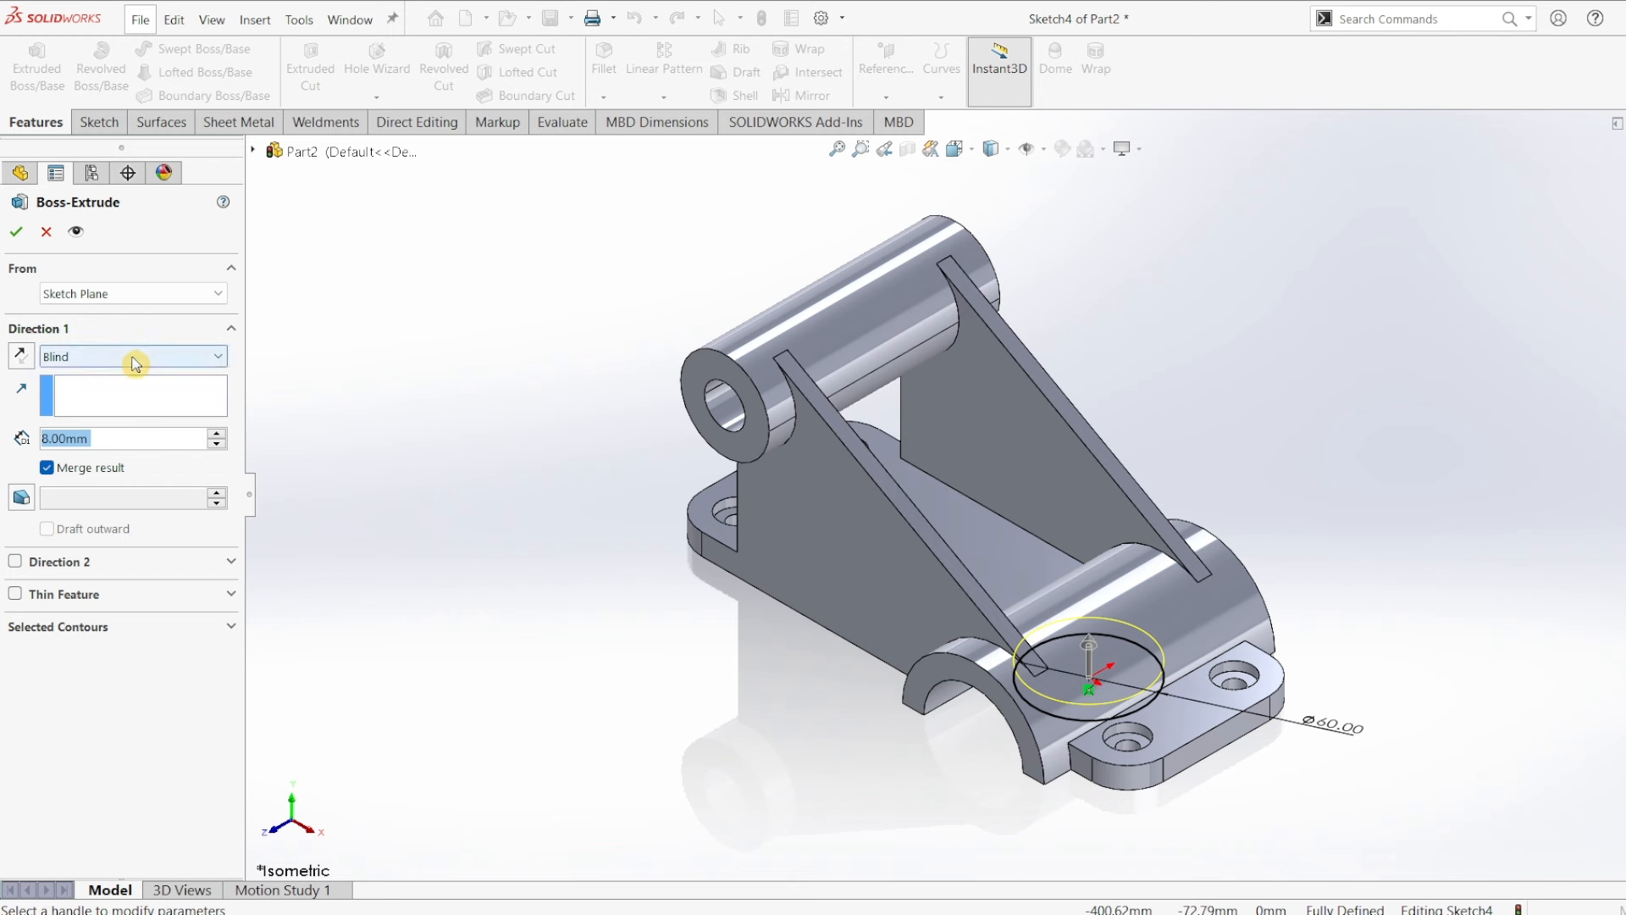
{"action": "left_click", "coordinate": [127, 296]}
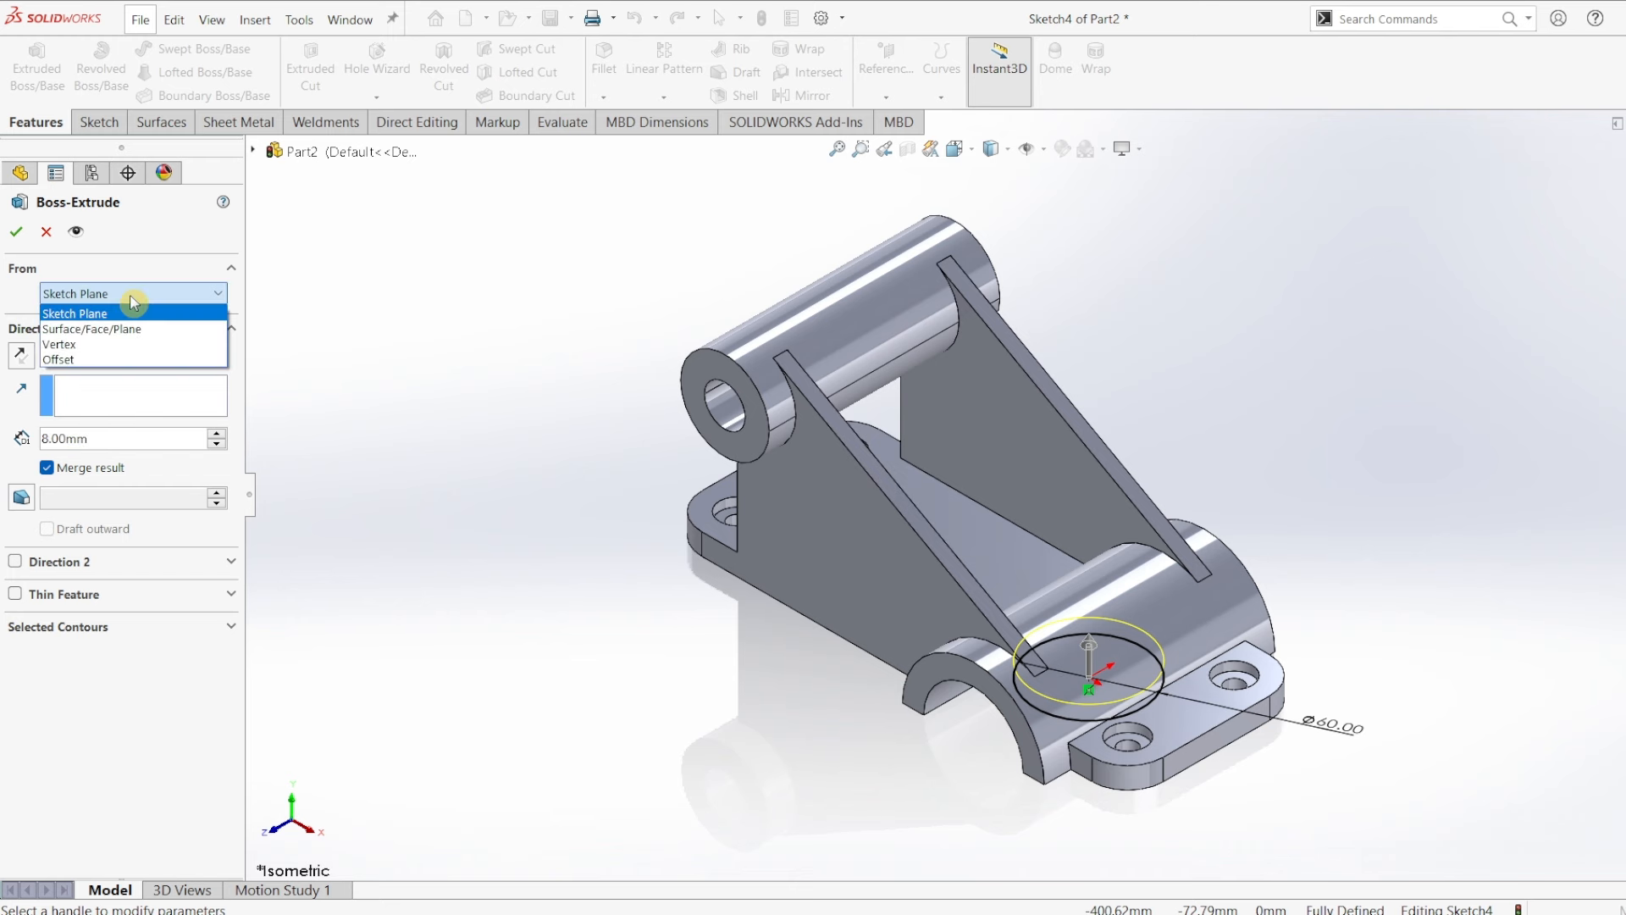
{"action": "left_click", "coordinate": [96, 367]}
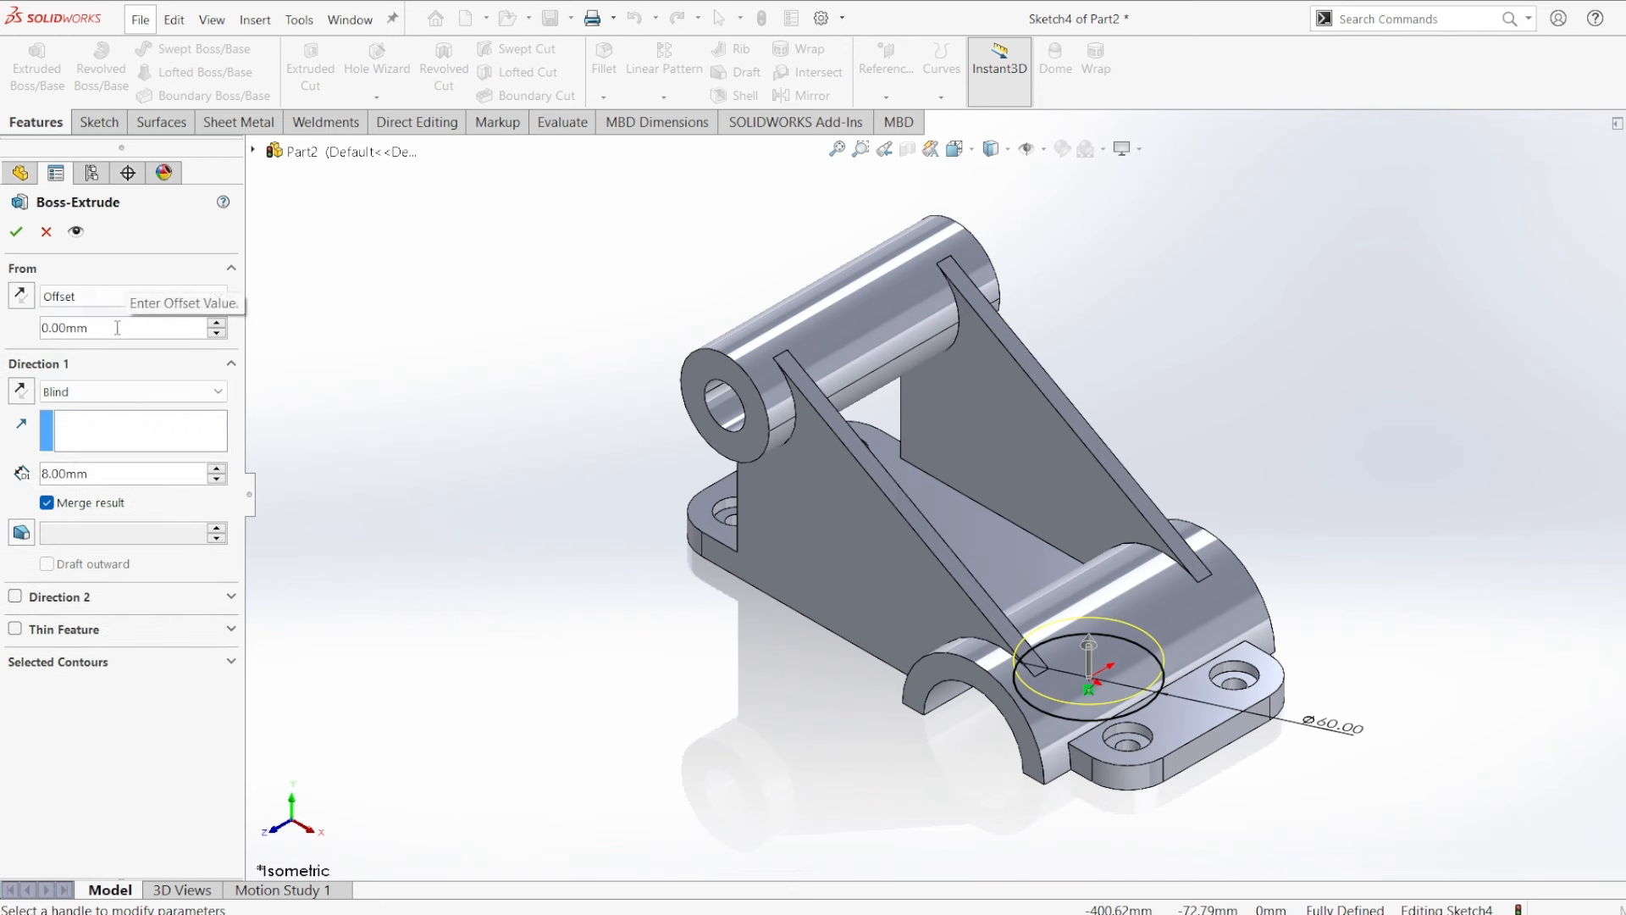
{"action": "left_click", "coordinate": [118, 328]}
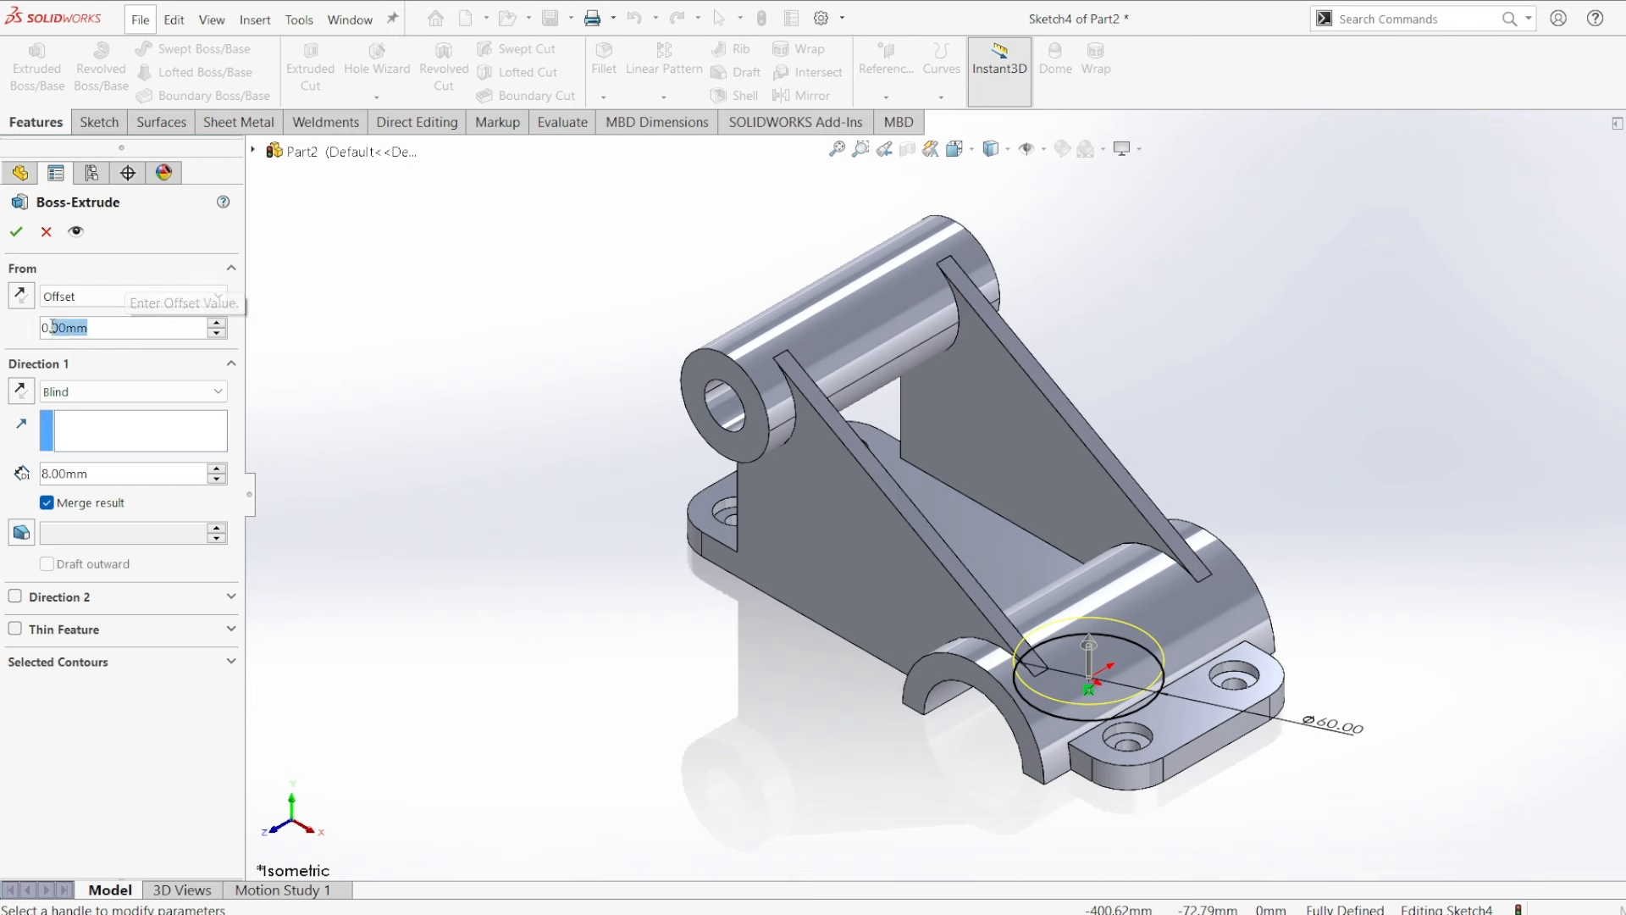
{"action": "type", "text": "62"}
{"action": "key", "text": "Return"}
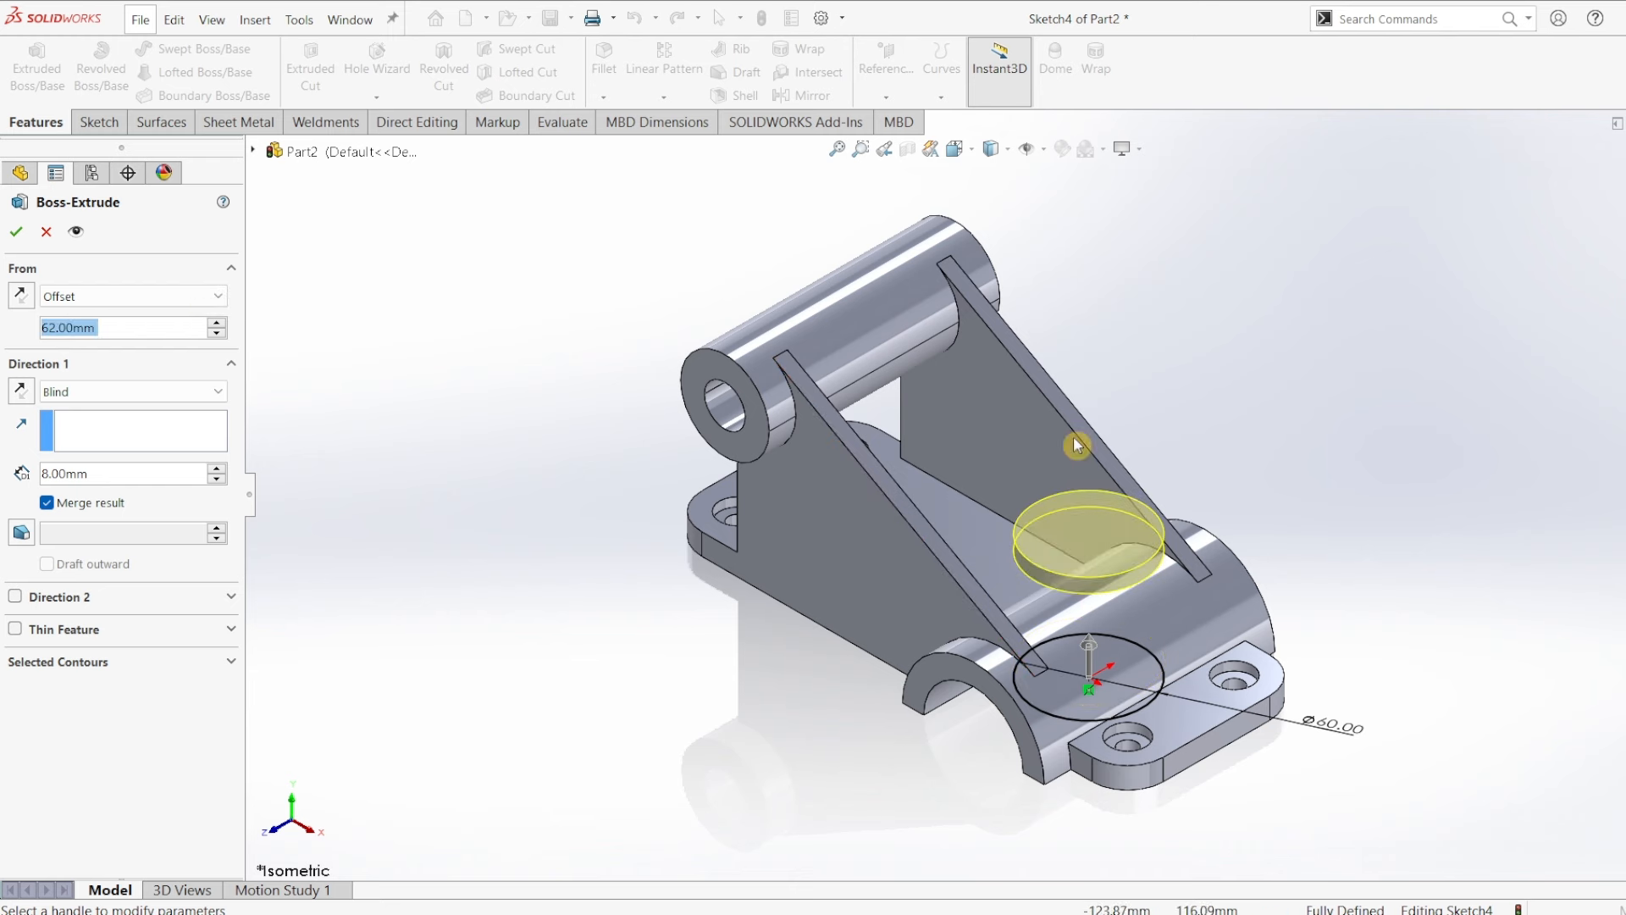
Reverse the boss extrusion downward and end it Up To Surface at the outer face of the half-cylinder.
{"action": "left_click", "coordinate": [21, 395]}
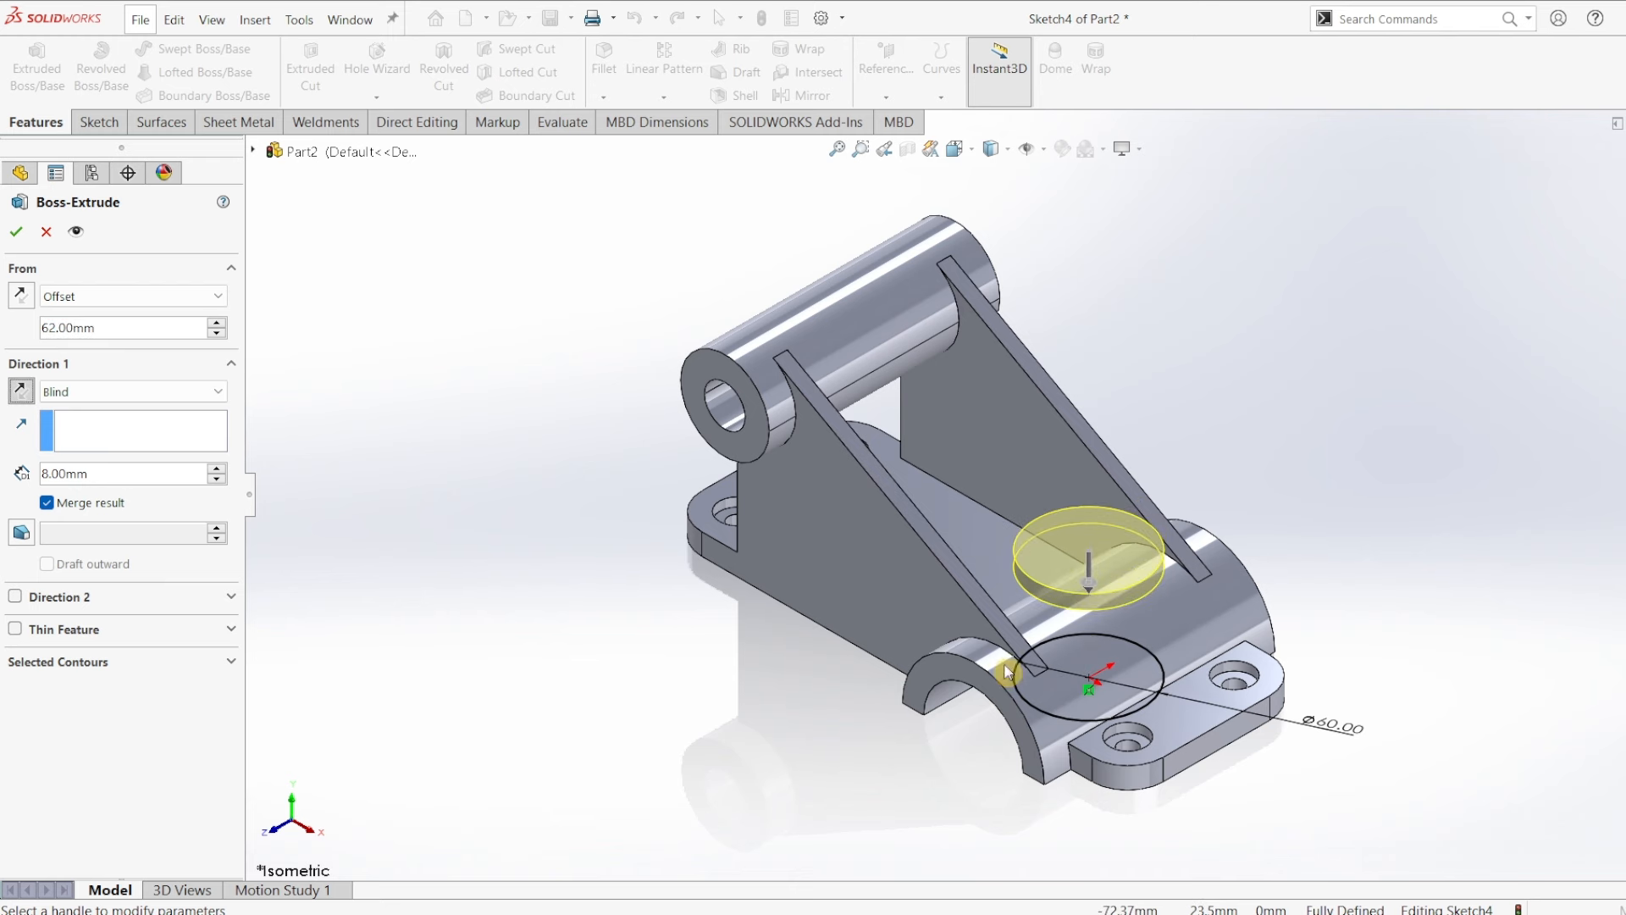
{"action": "left_click", "coordinate": [121, 392]}
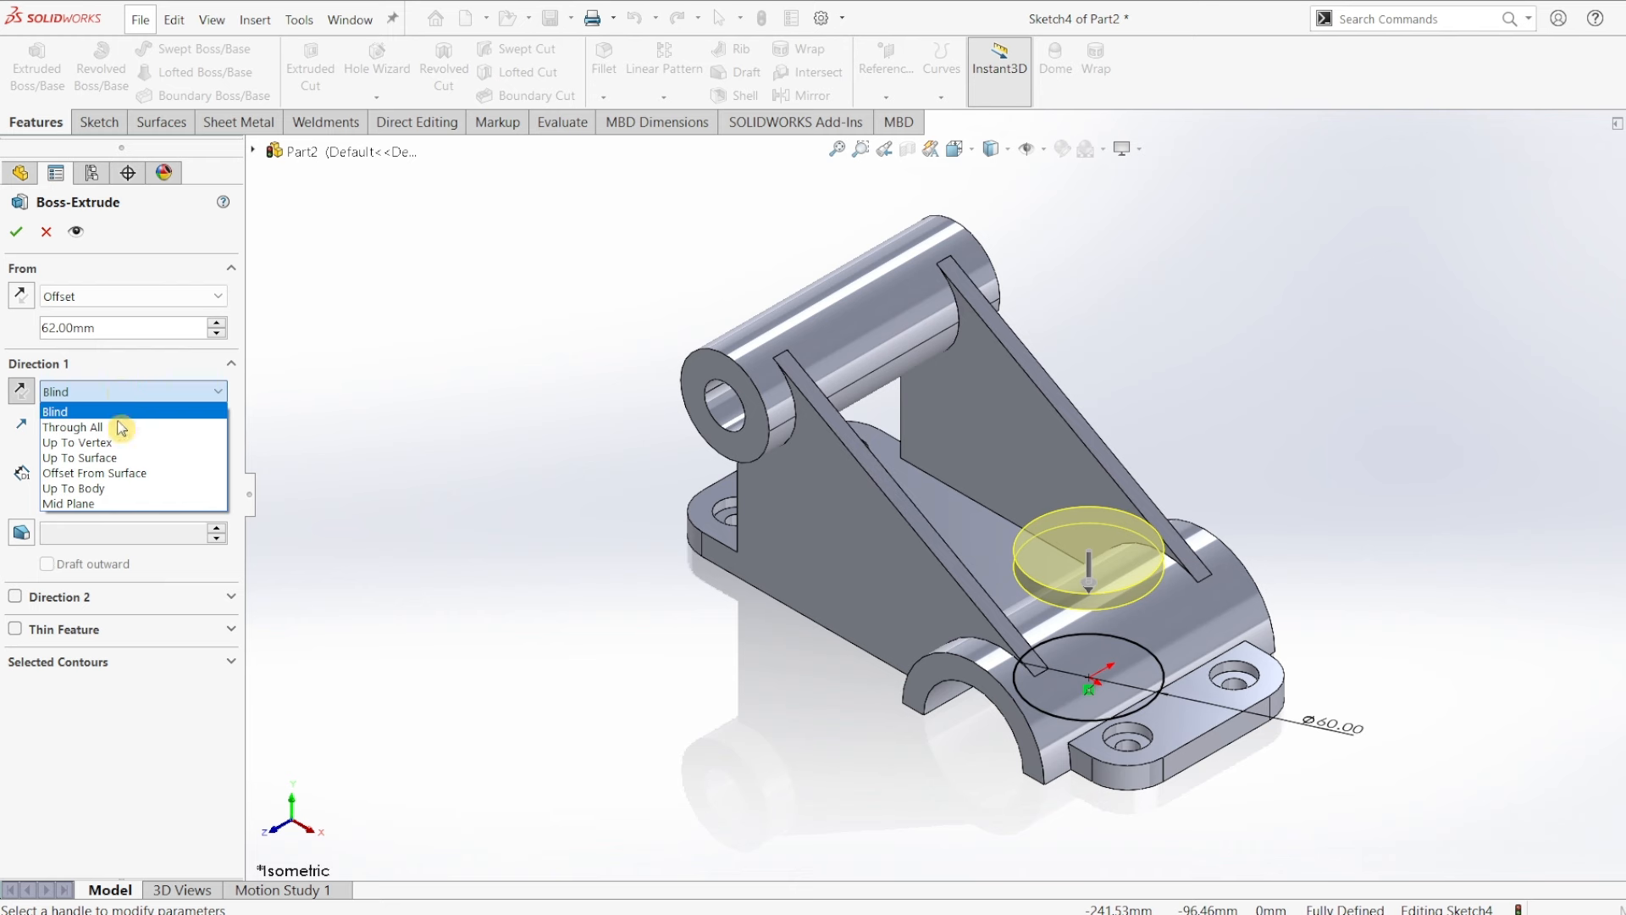
{"action": "left_click", "coordinate": [113, 461]}
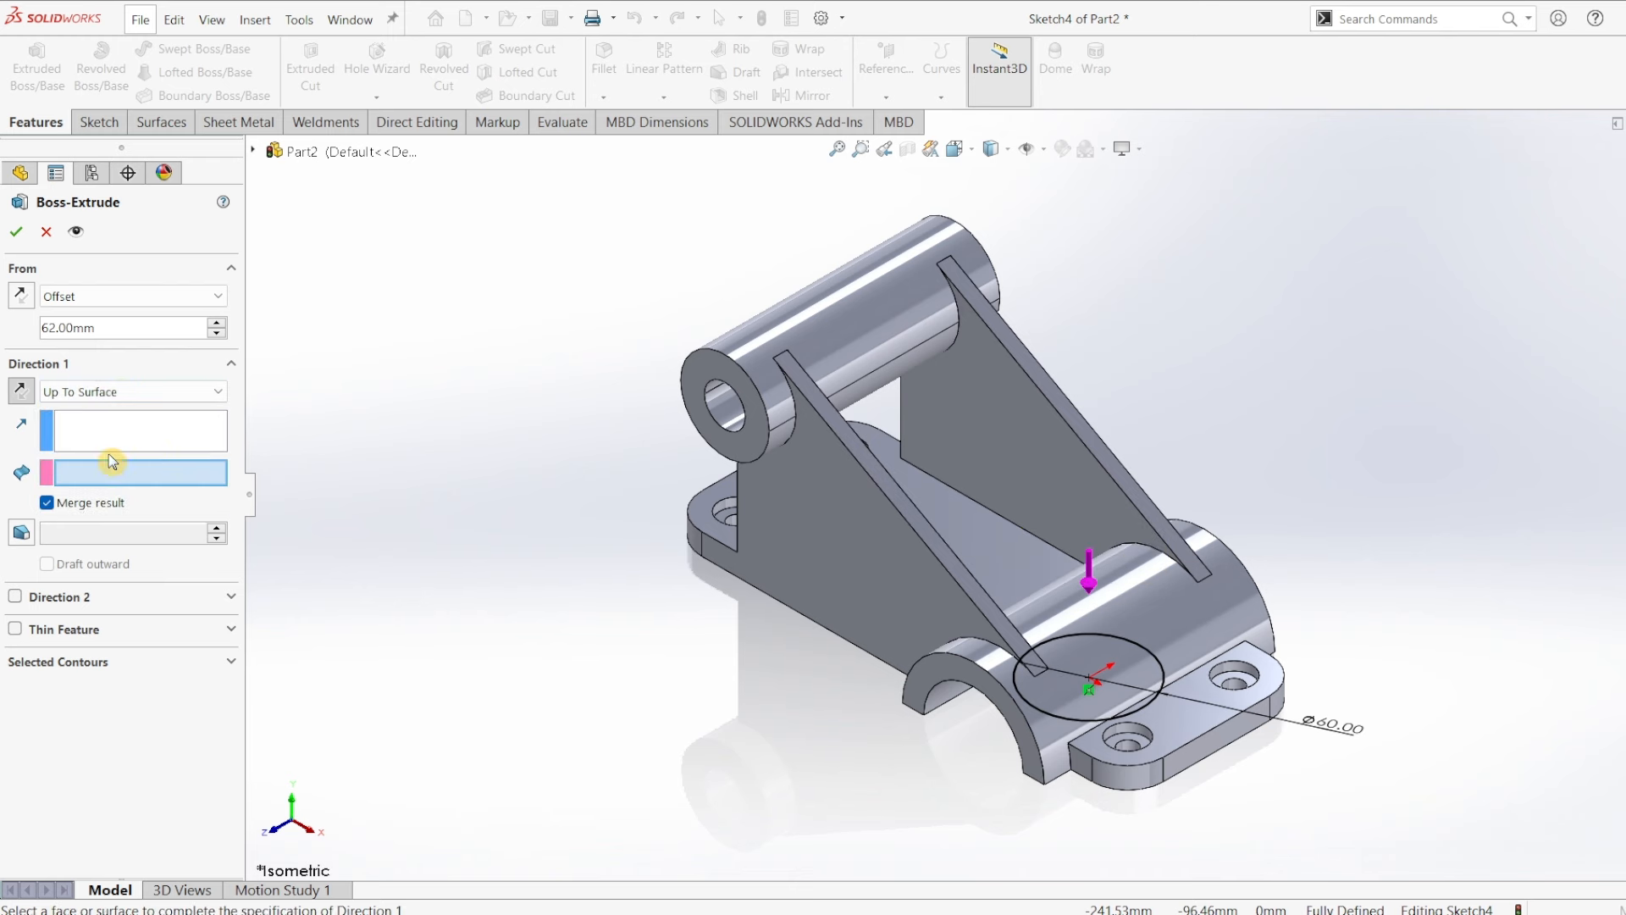
{"action": "left_click", "coordinate": [1179, 631]}
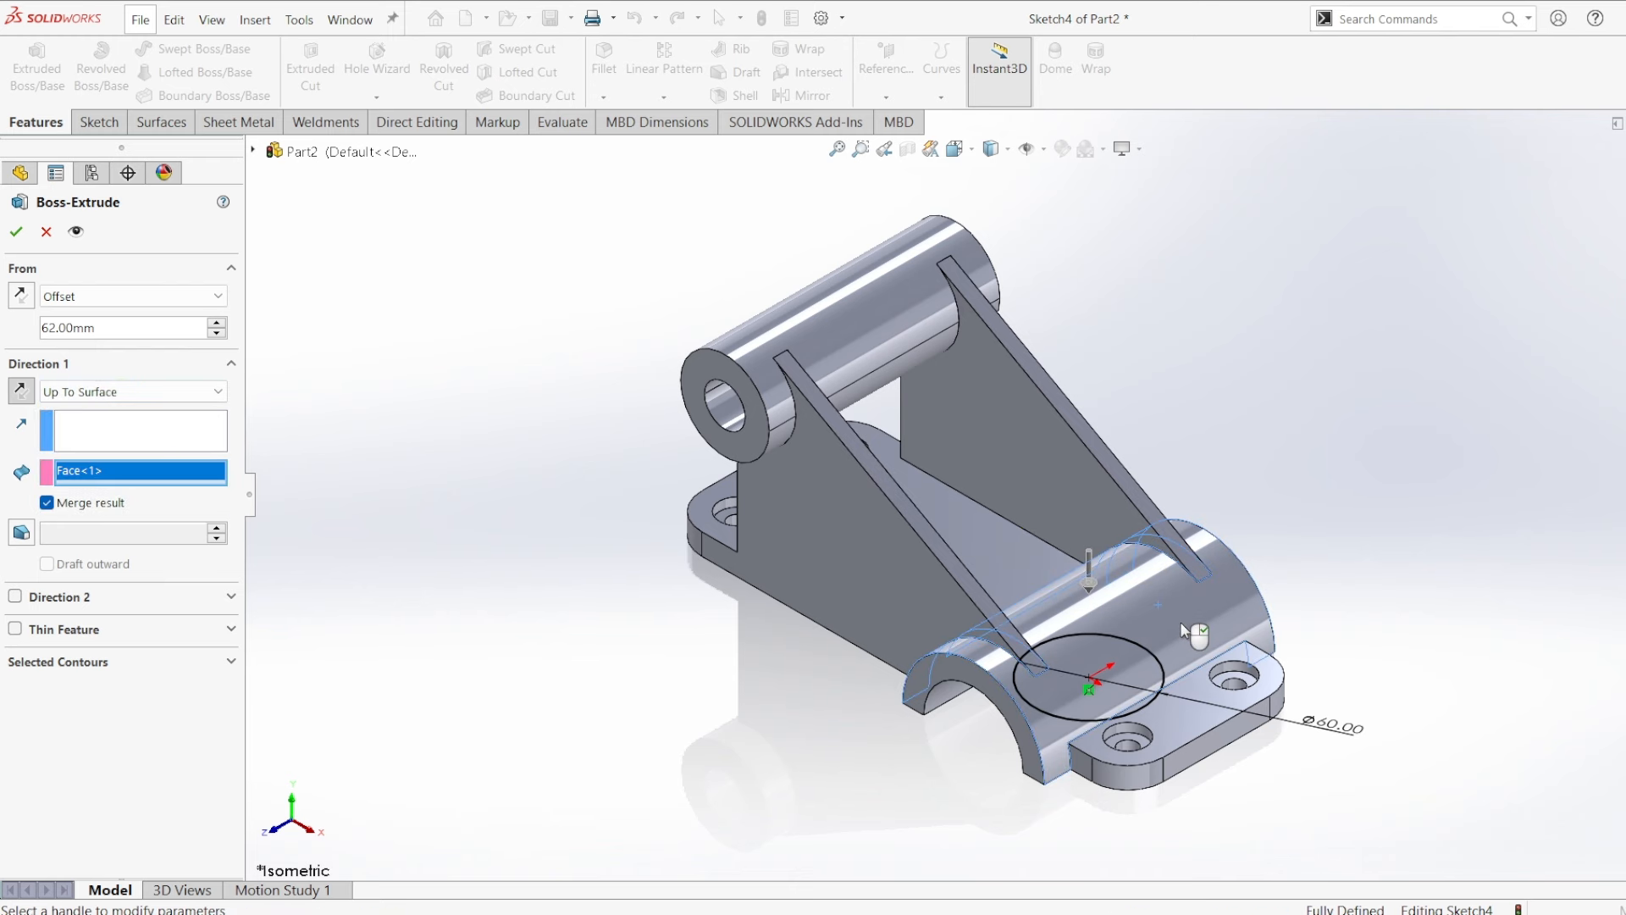
{"action": "left_click", "coordinate": [16, 231]}
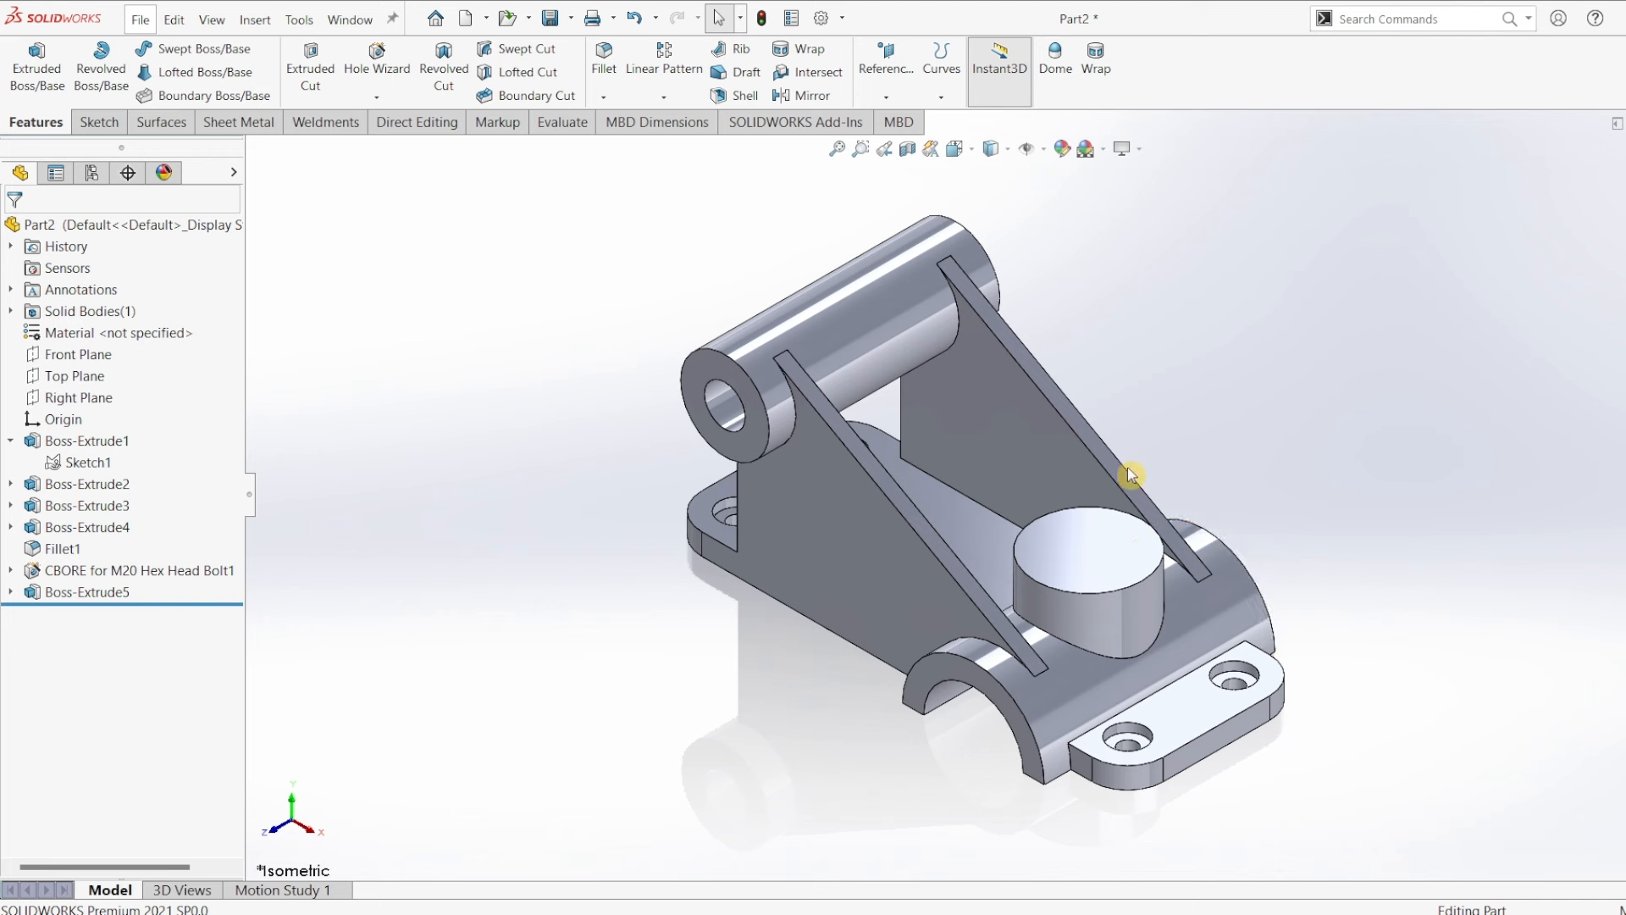
On the top face of the new round boss, sketch a circle about 27 mm in diameter centred on the origin.
{"action": "left_click", "coordinate": [1098, 544]}
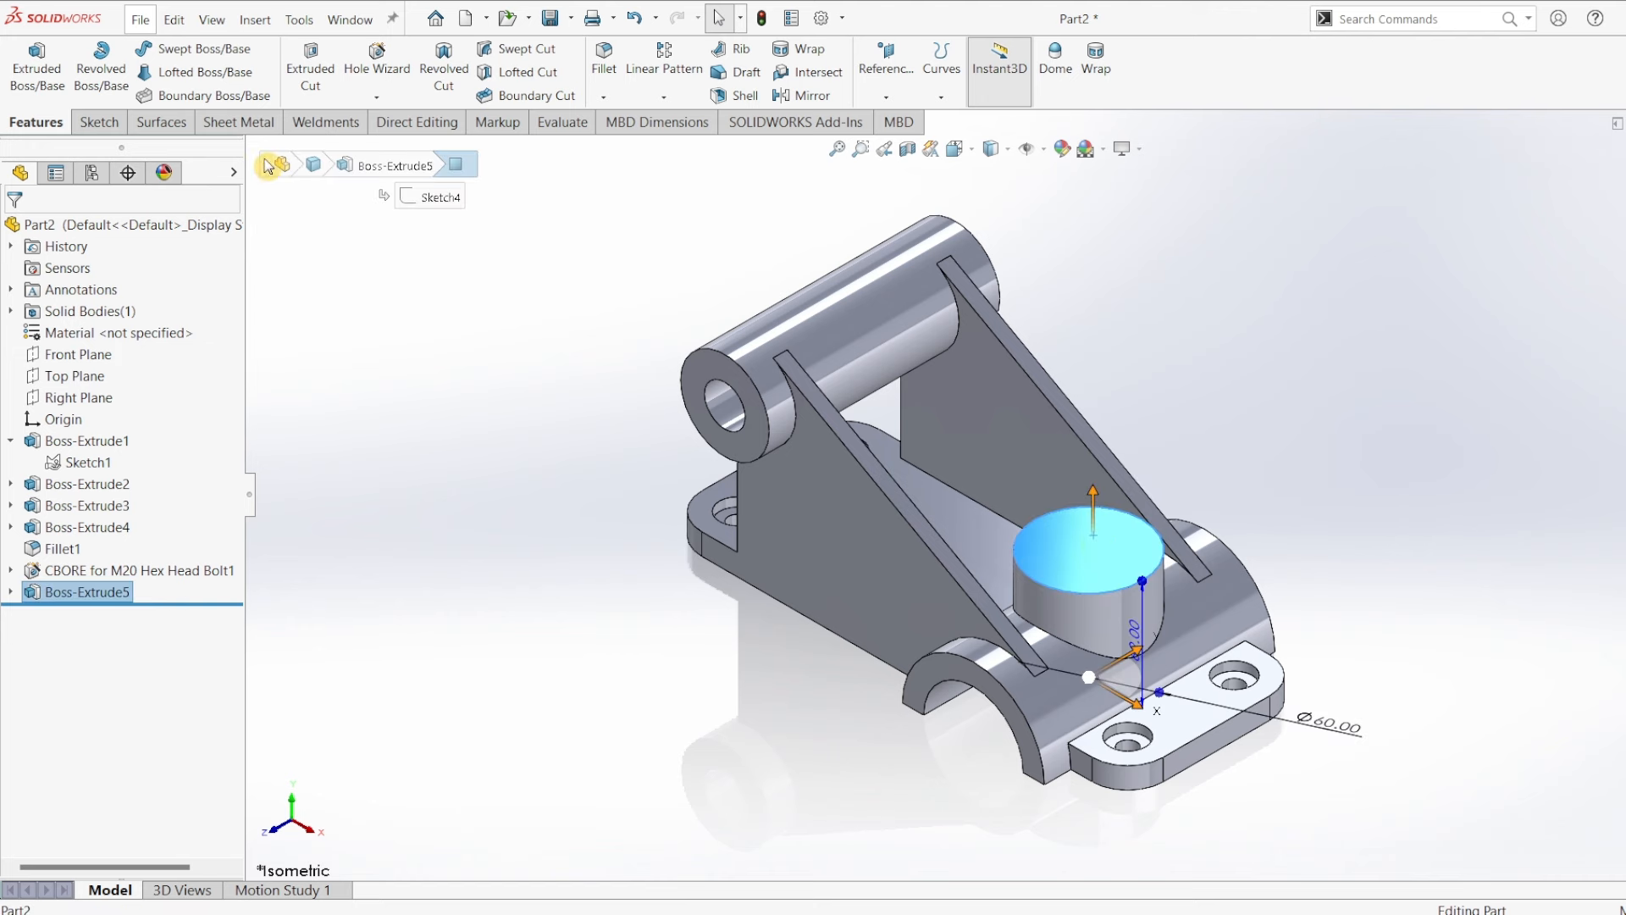
{"action": "left_click", "coordinate": [97, 122]}
{"action": "left_click", "coordinate": [29, 61]}
{"action": "left_click", "coordinate": [204, 48]}
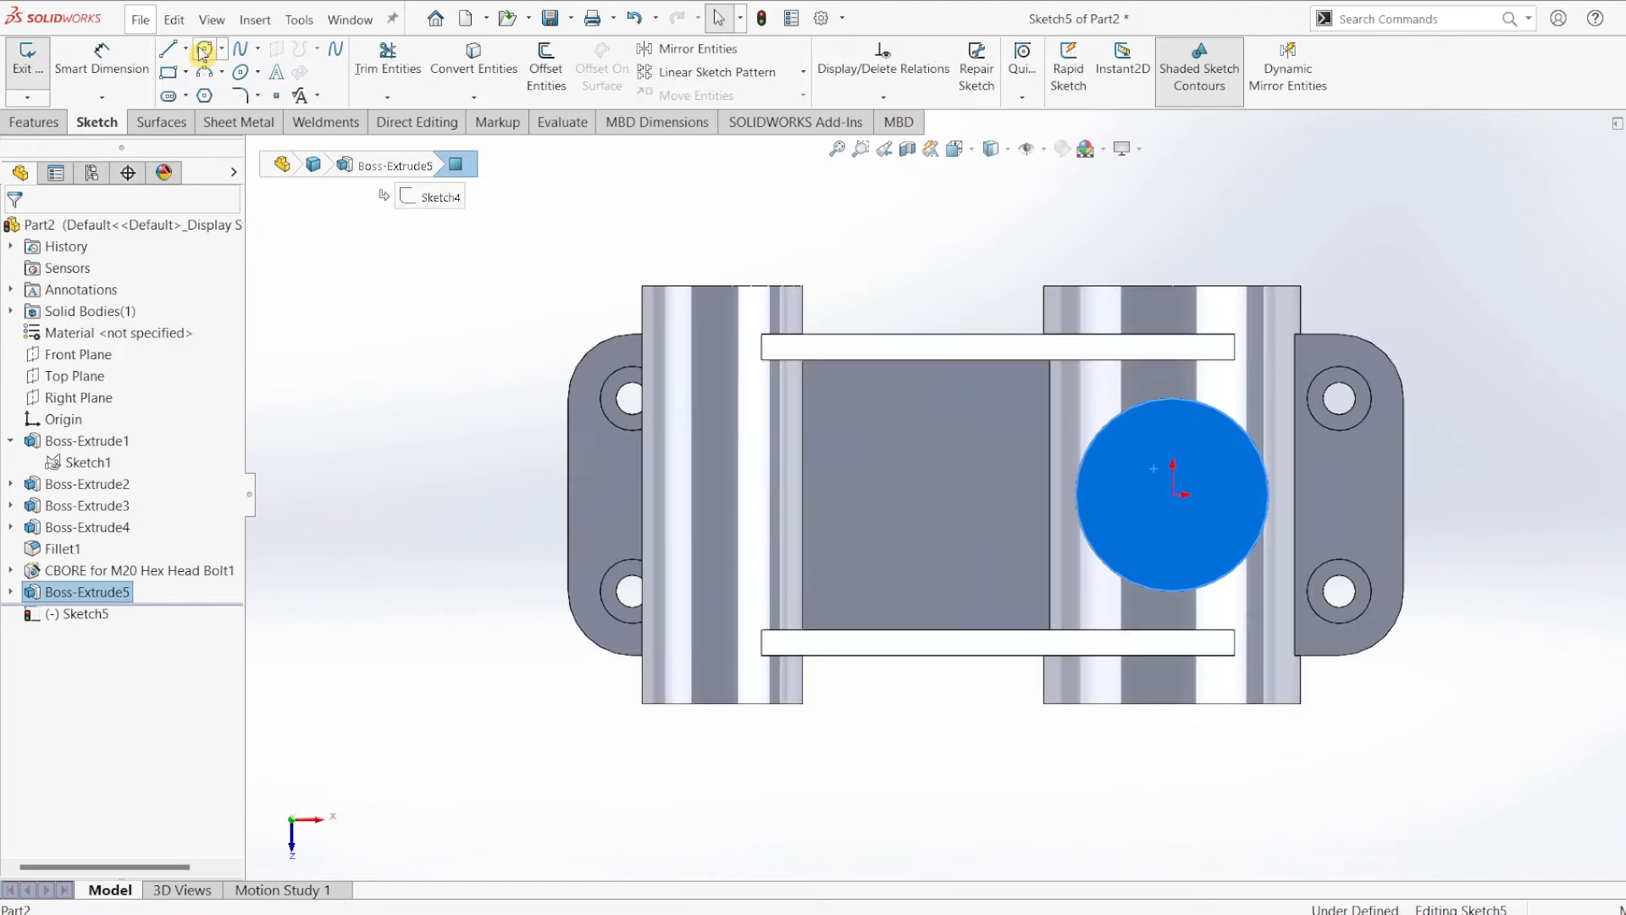
{"action": "left_click", "coordinate": [1173, 494]}
{"action": "left_click", "coordinate": [1211, 511]}
Dimension the circle on the boss's top face to a diameter of 40 mm.
{"action": "left_click", "coordinate": [102, 61]}
{"action": "left_click", "coordinate": [1206, 468]}
{"action": "left_click", "coordinate": [1480, 301]}
{"action": "type", "text": "40"}
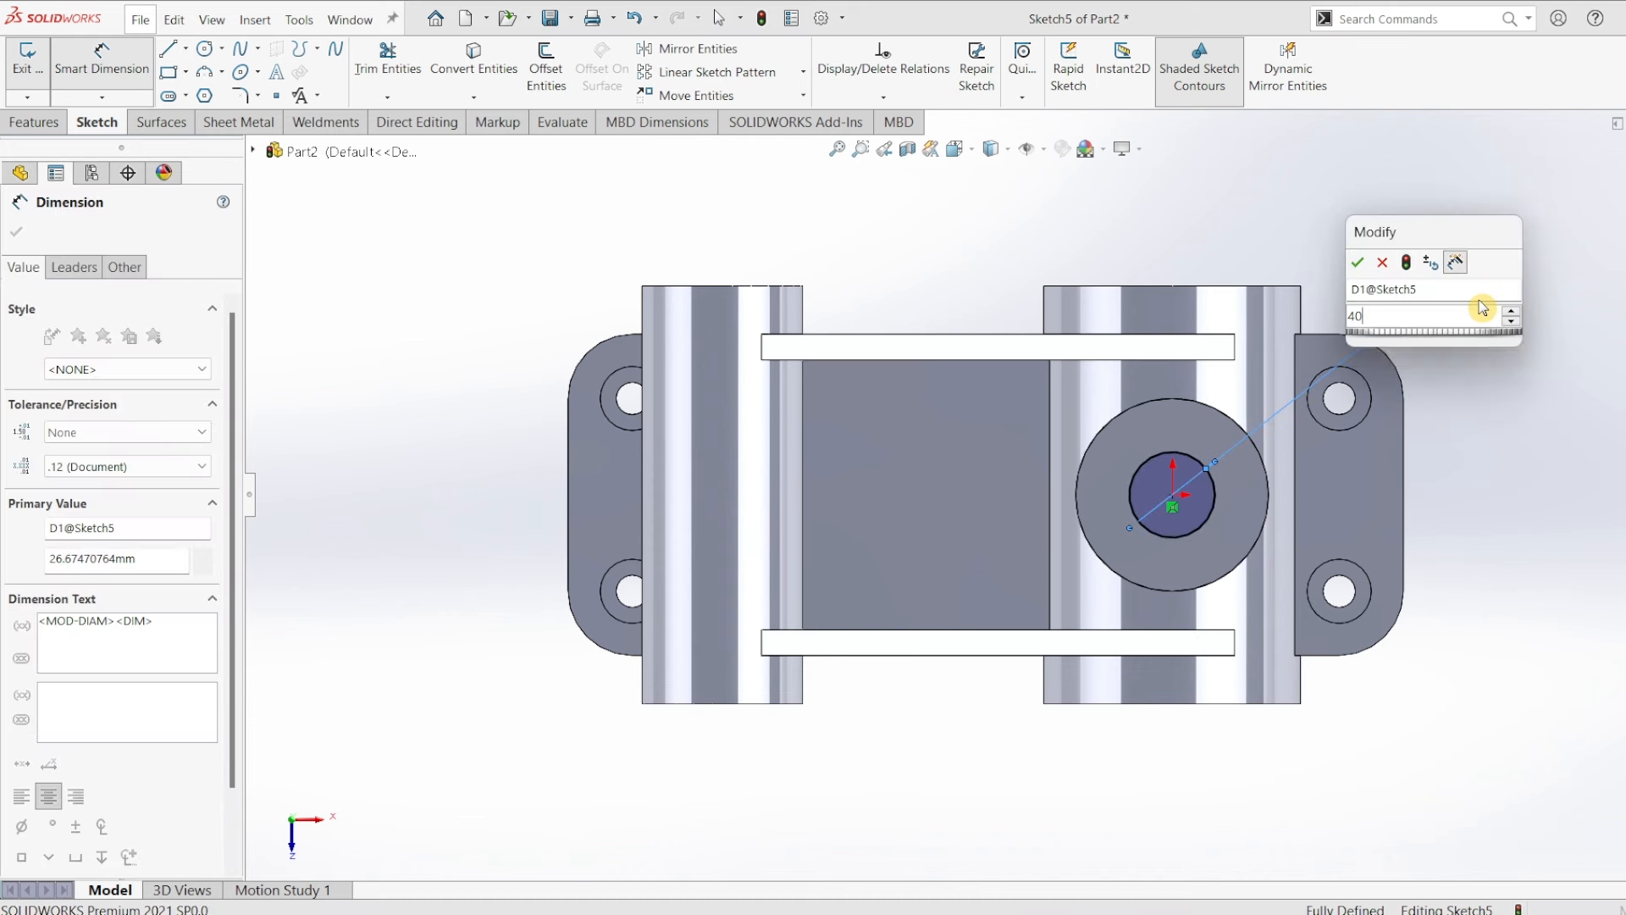
{"action": "key", "text": "Return"}
Cut the 40 mm circle down through the boss and half-cylinder wall with an Up To Next extruded cut.
{"action": "left_click", "coordinate": [34, 122]}
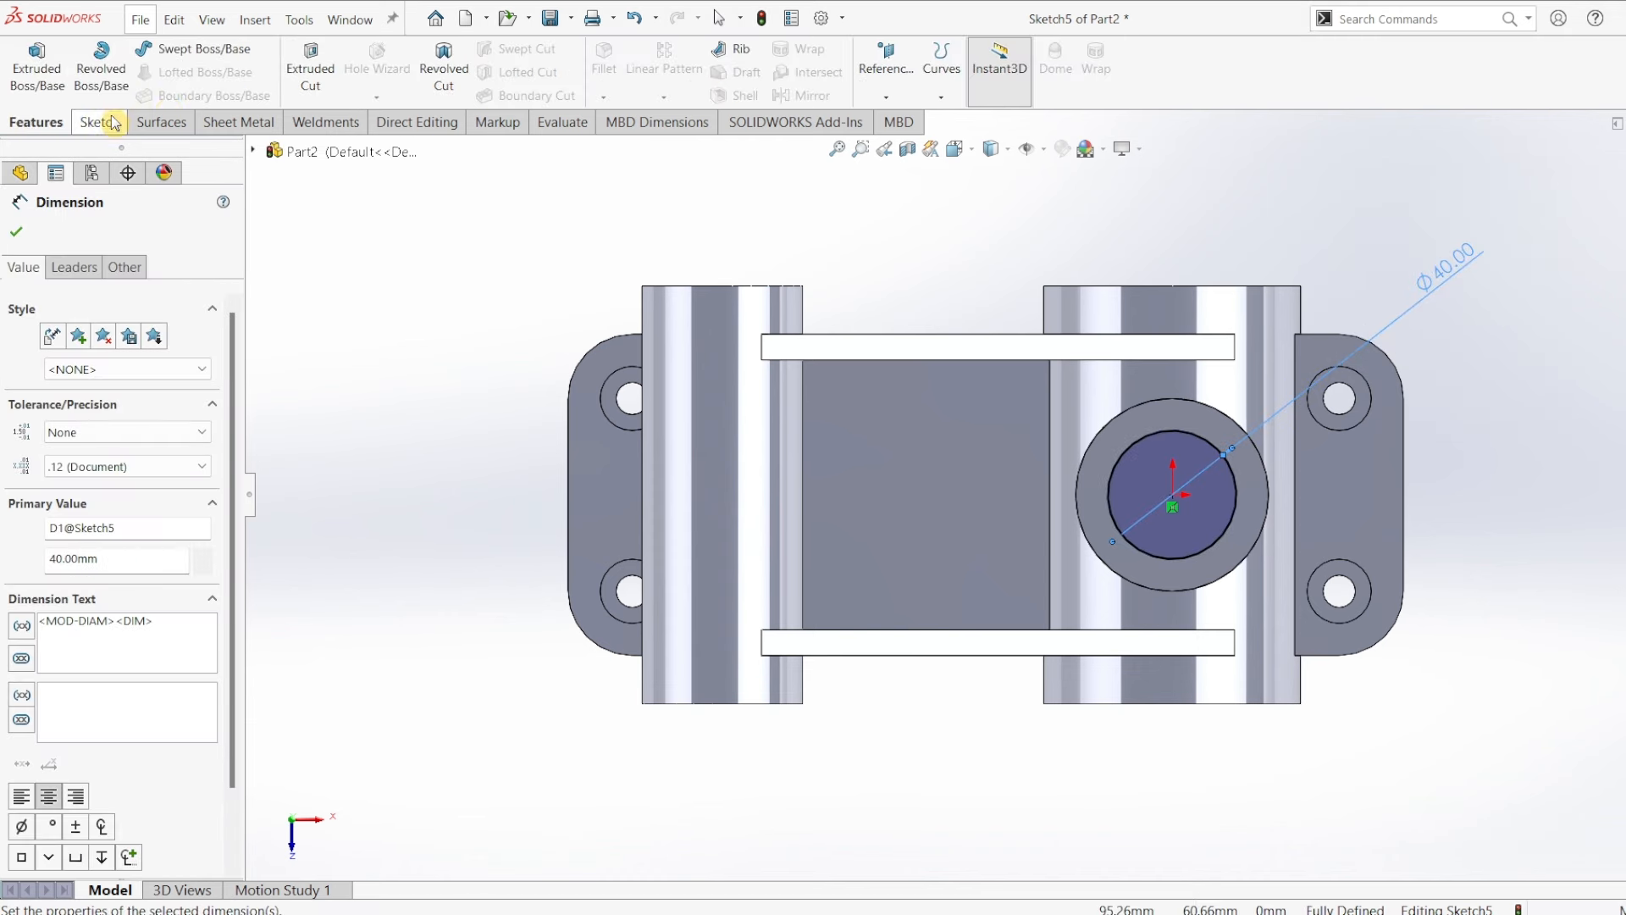
{"action": "left_click", "coordinate": [311, 68]}
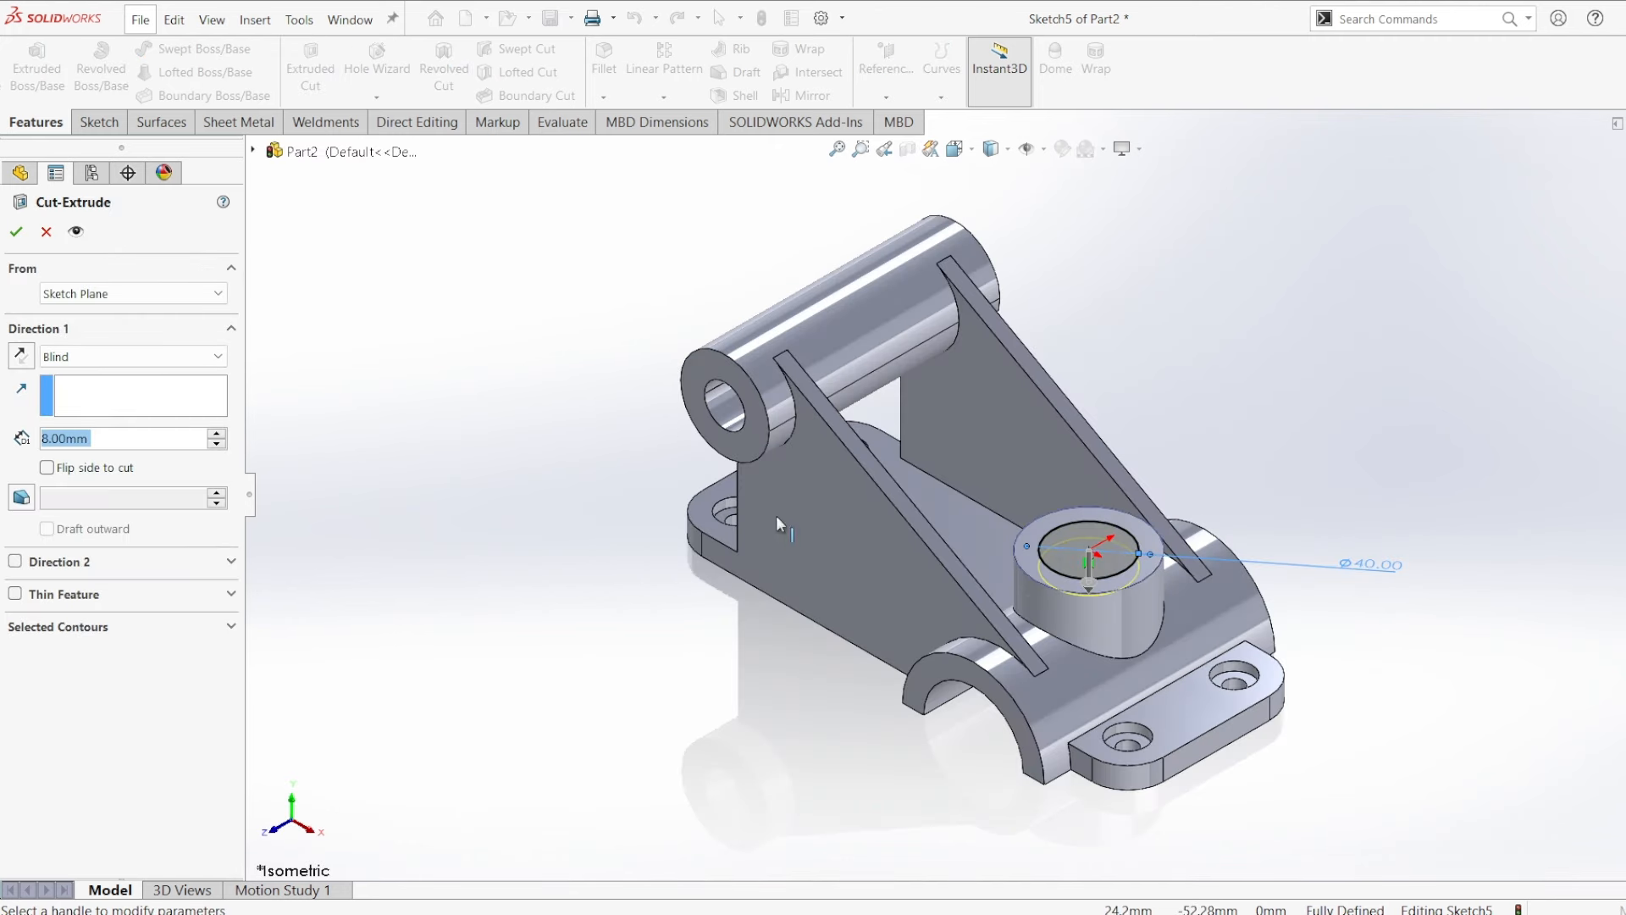
{"action": "left_click", "coordinate": [88, 357]}
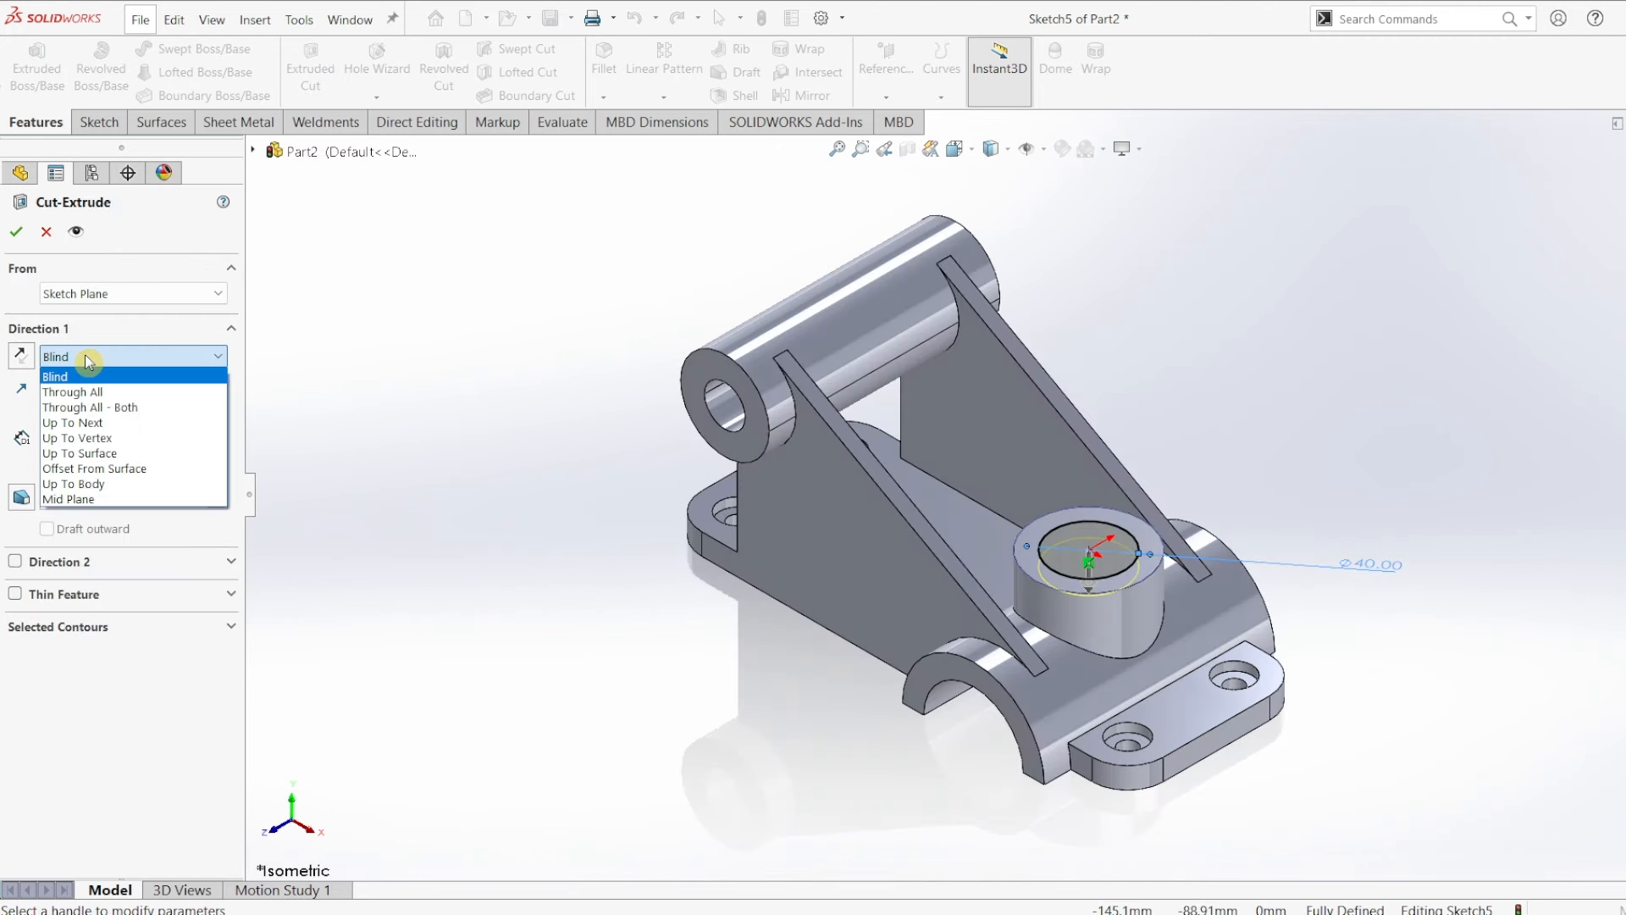
{"action": "left_click", "coordinate": [76, 422]}
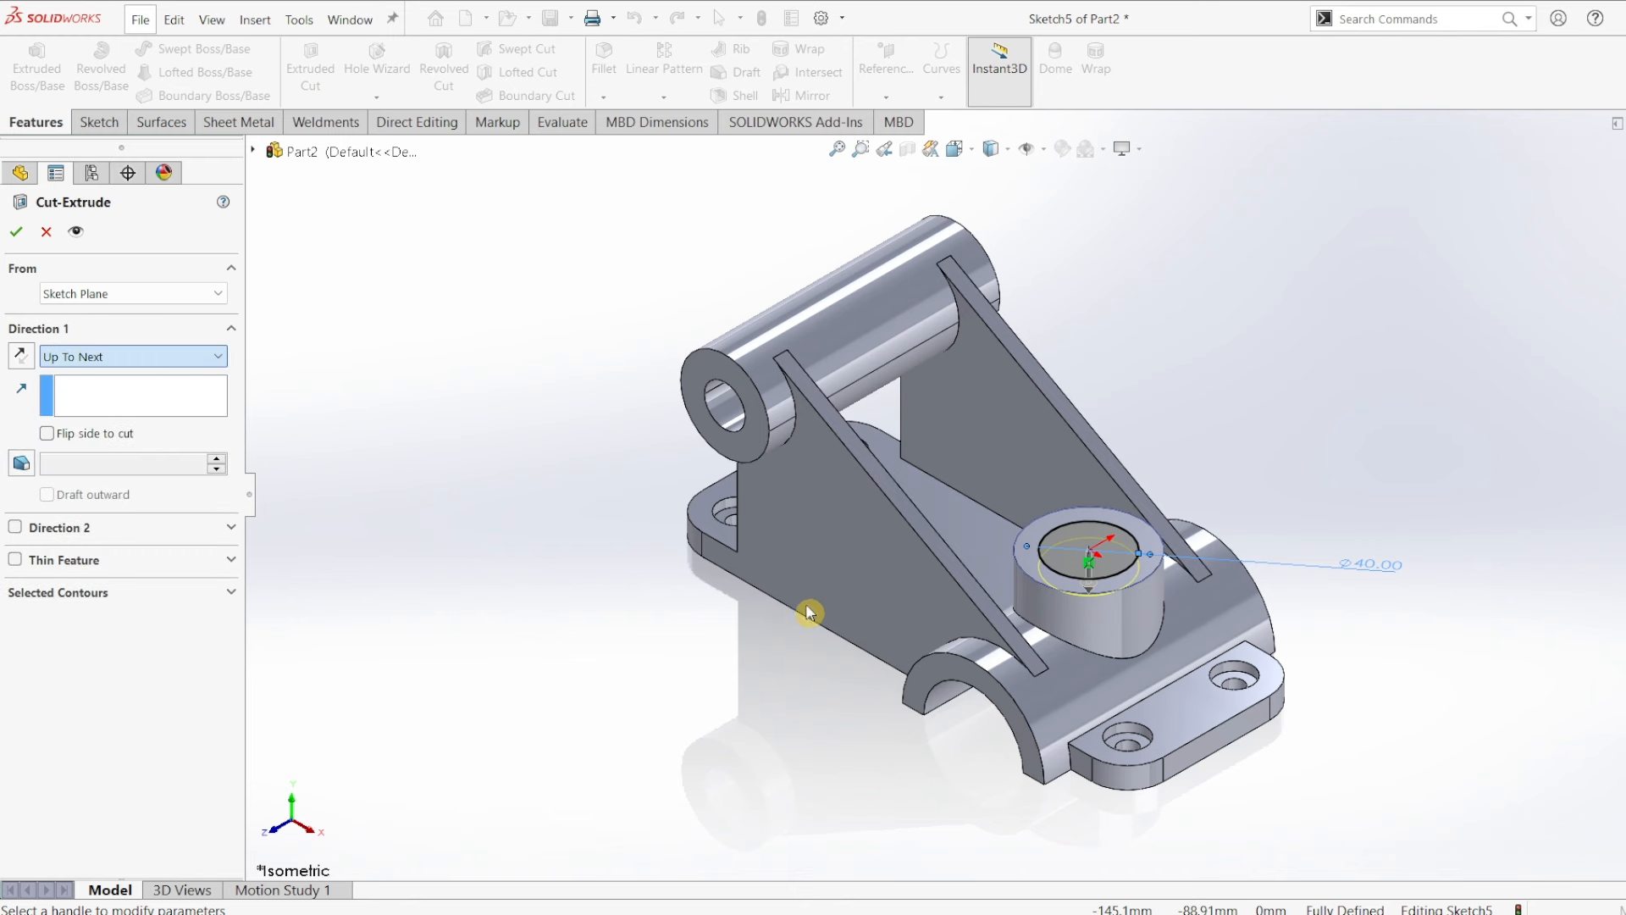
{"action": "left_click", "coordinate": [16, 232]}
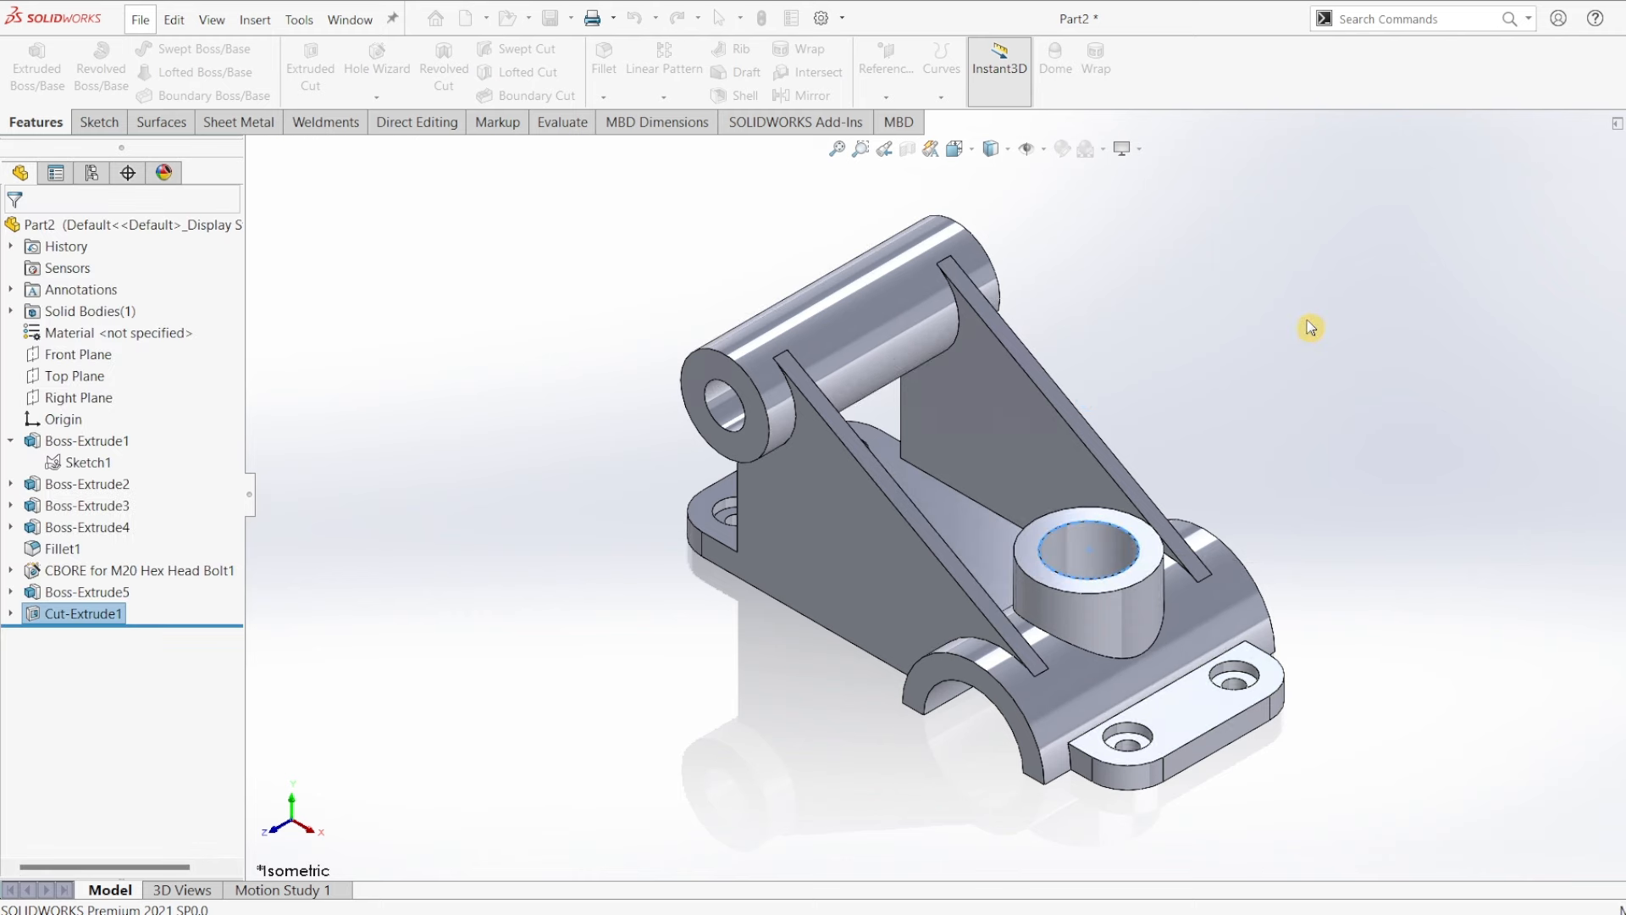
Restore the isometric view and apply the polished steel appearance to the whole part.
{"action": "middle_click_drag", "start_coordinate": [1286, 418], "coordinate": [1322, 330]}
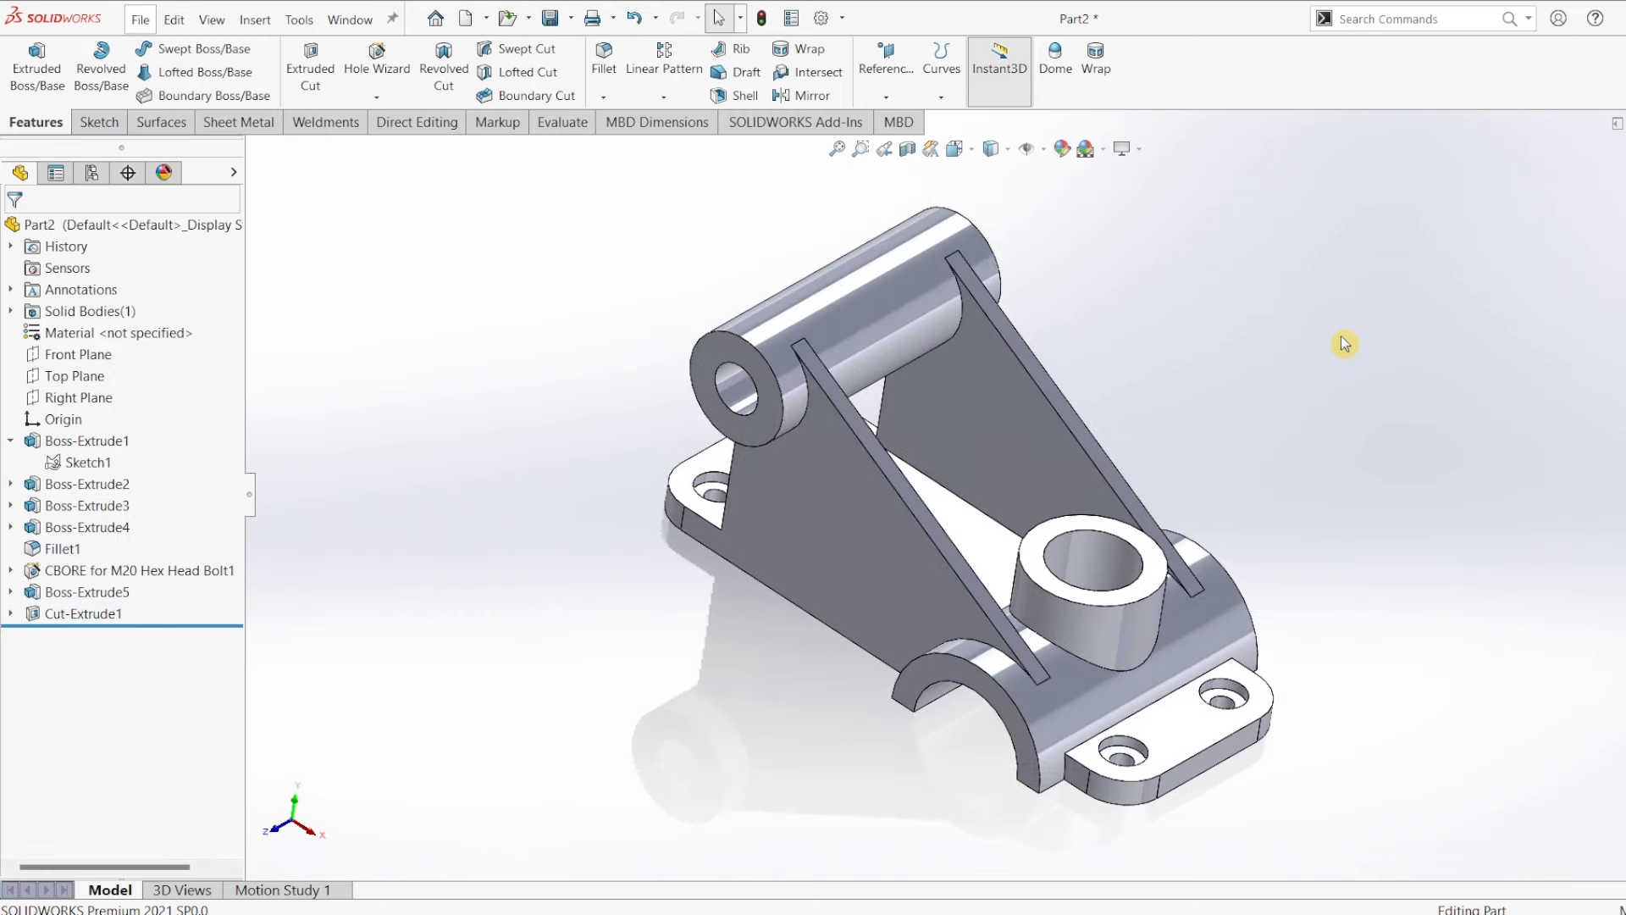
{"action": "key", "text": "ctrl+7"}
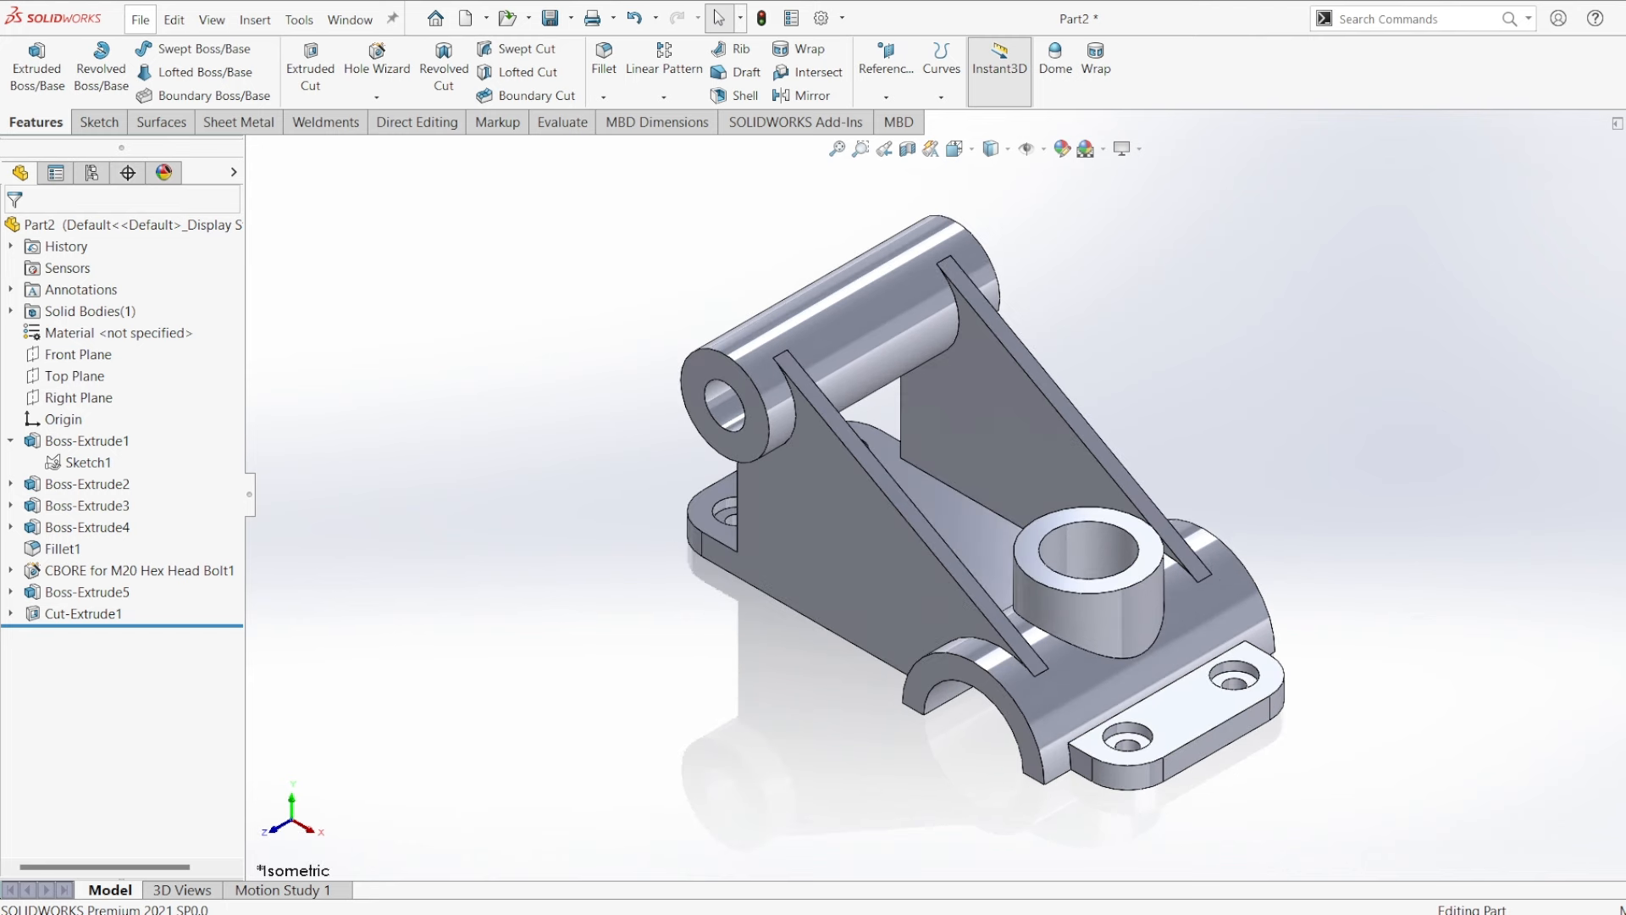
{"action": "left_click", "coordinate": [1618, 284]}
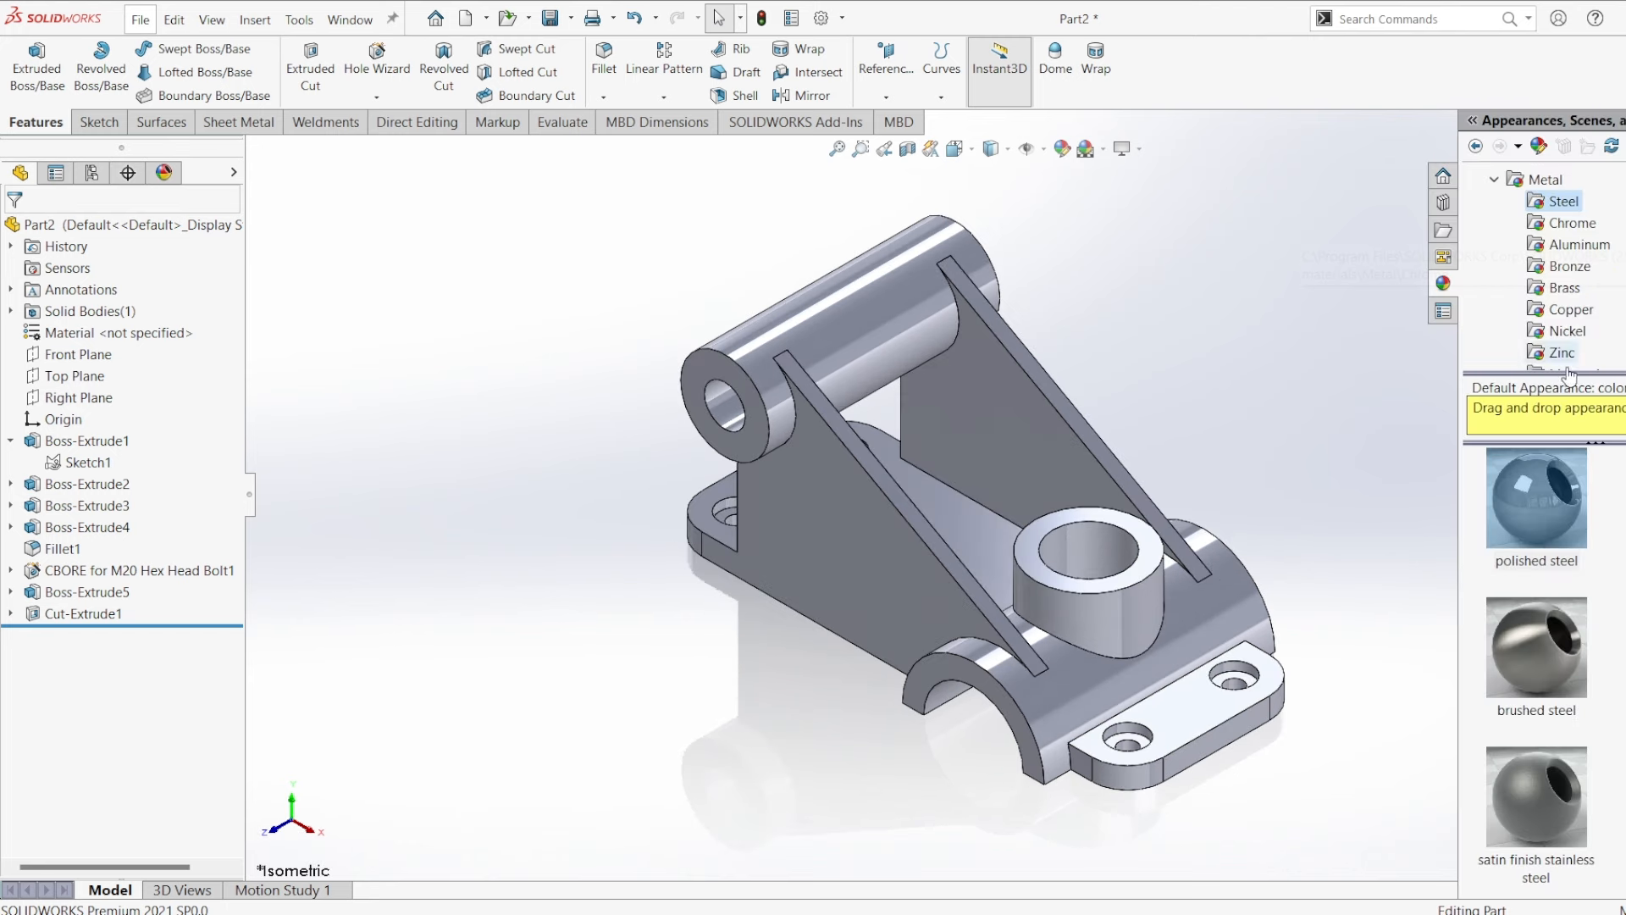
{"action": "left_click_drag", "start_coordinate": [1557, 518], "coordinate": [1249, 308]}
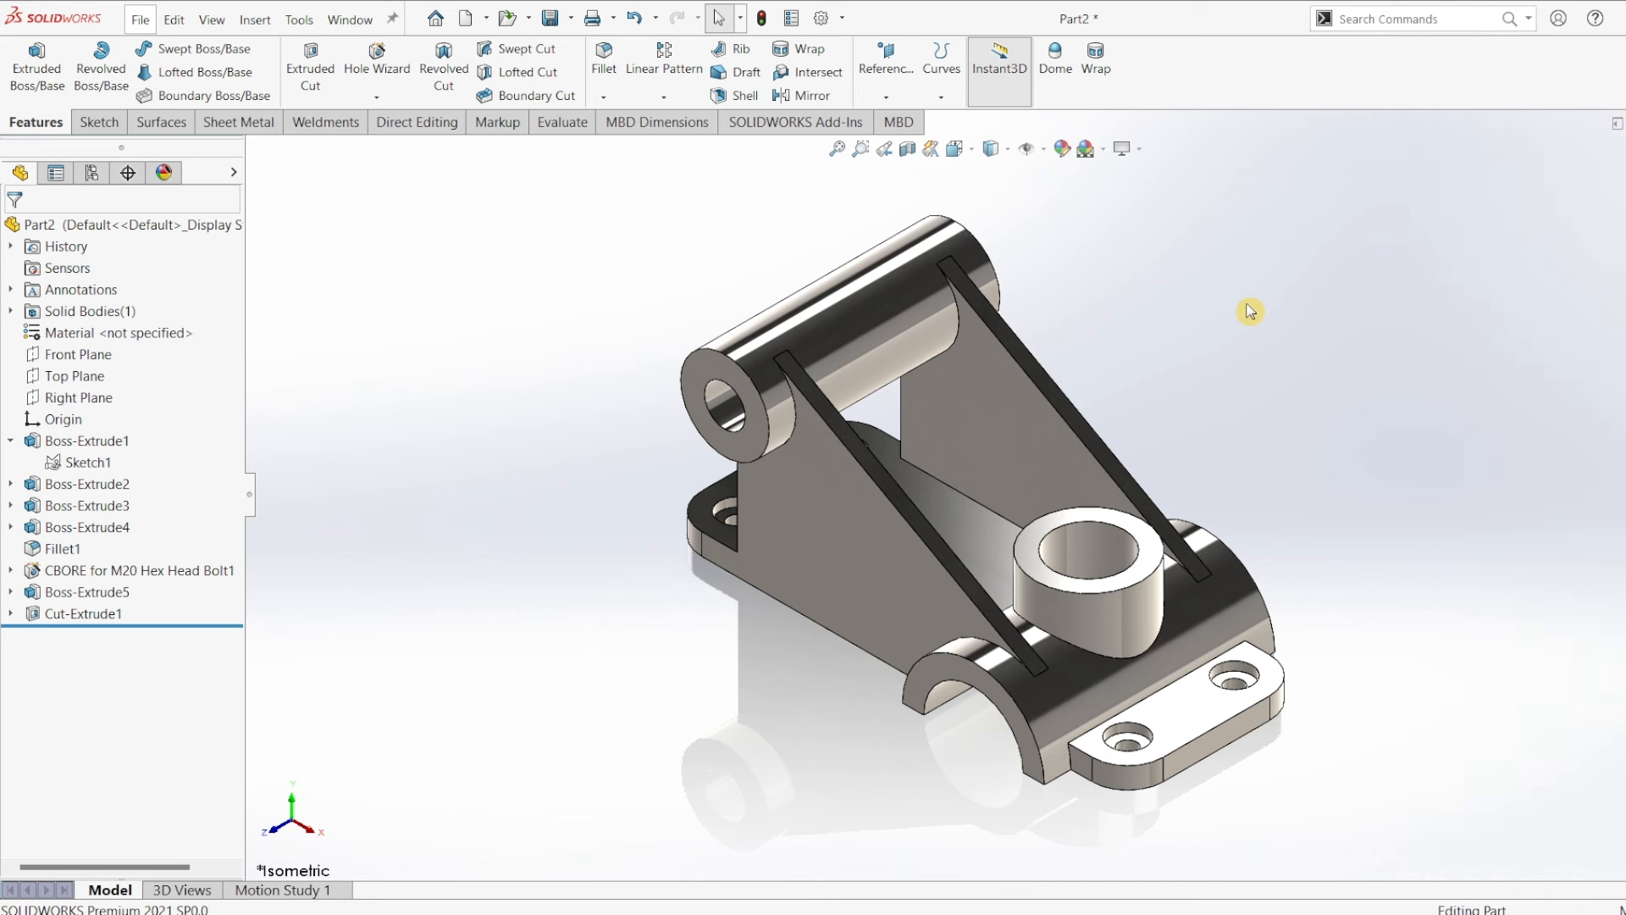